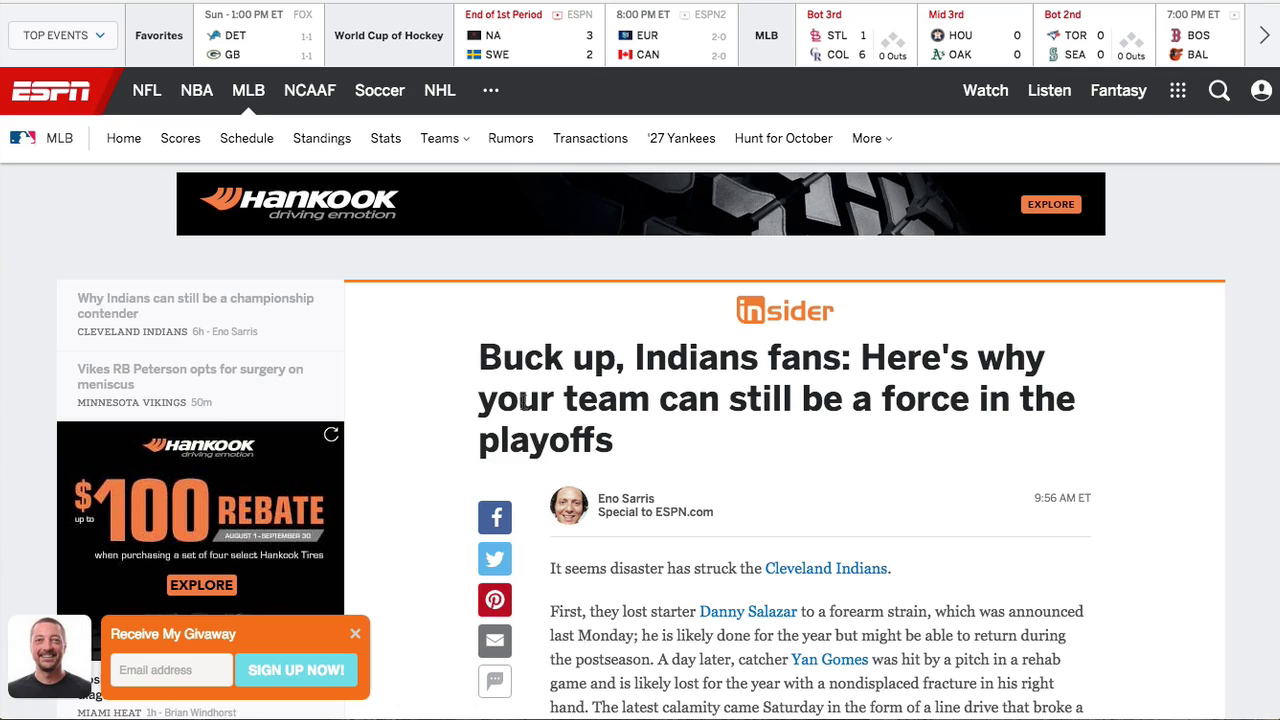
Step: Examine the ESPN article page with the sign-up box overlaid on it
scroll(530, 375, down, 10)
scroll(533, 380, up, 10)
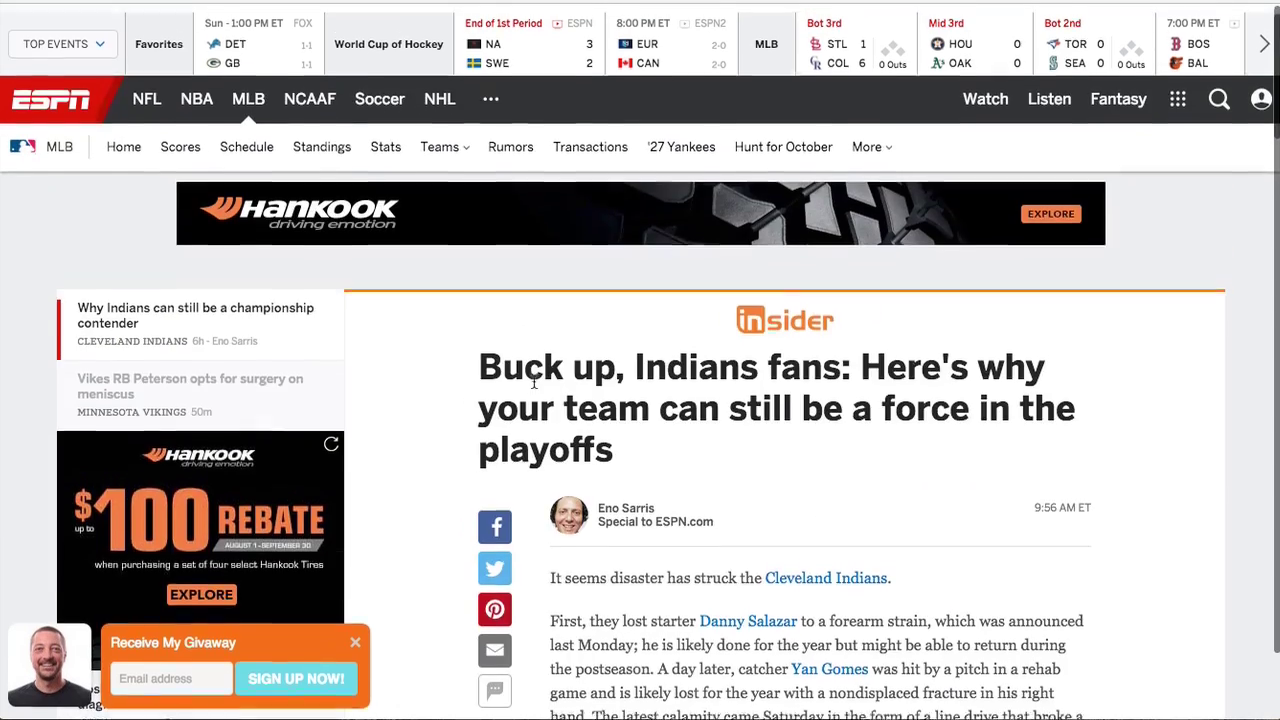
scroll(460, 390, down, 5)
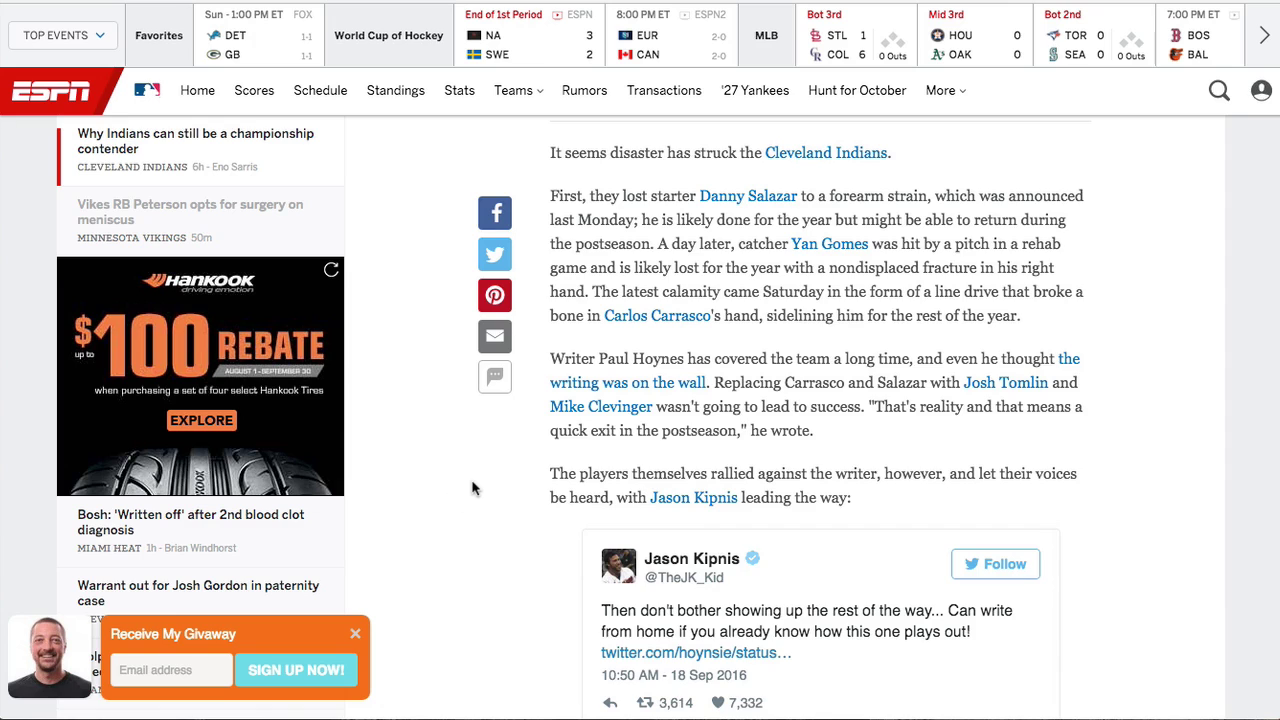
scroll(474, 486, up, 4)
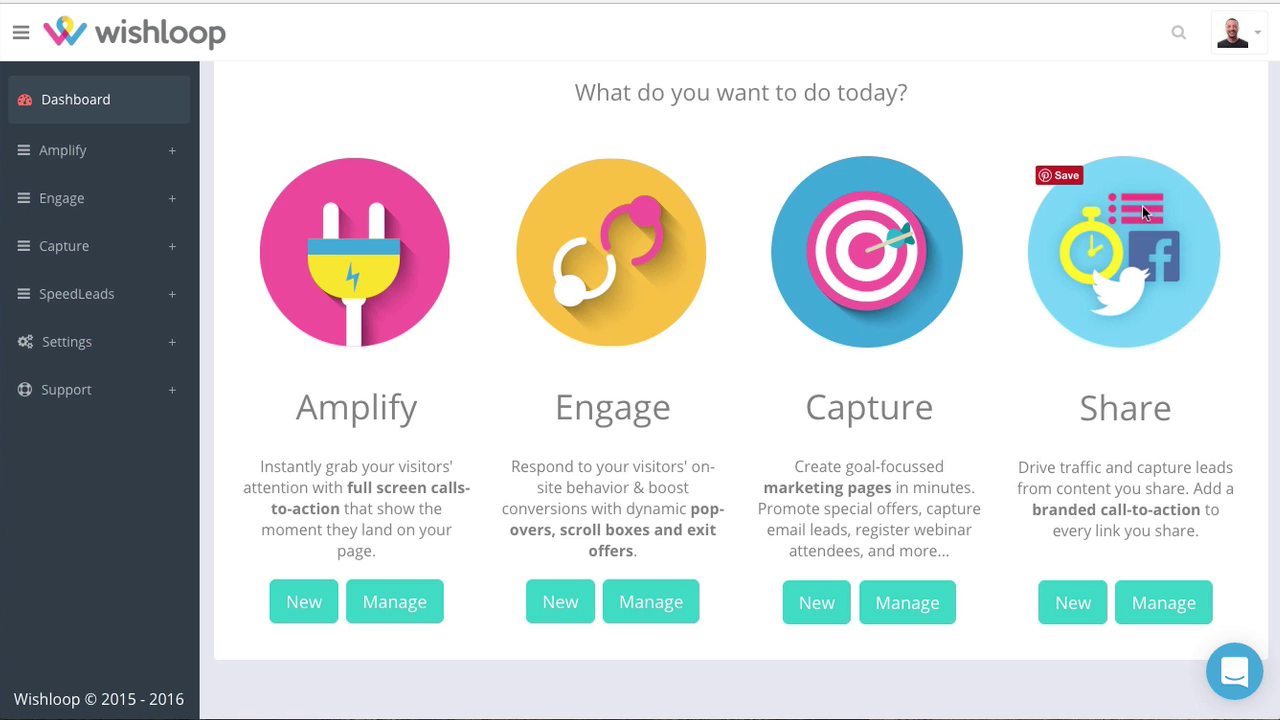
Step: View the details of the existing Amped Publishing brand in SpeedLeads and close them without changes
scroll(1128, 249, up, 1)
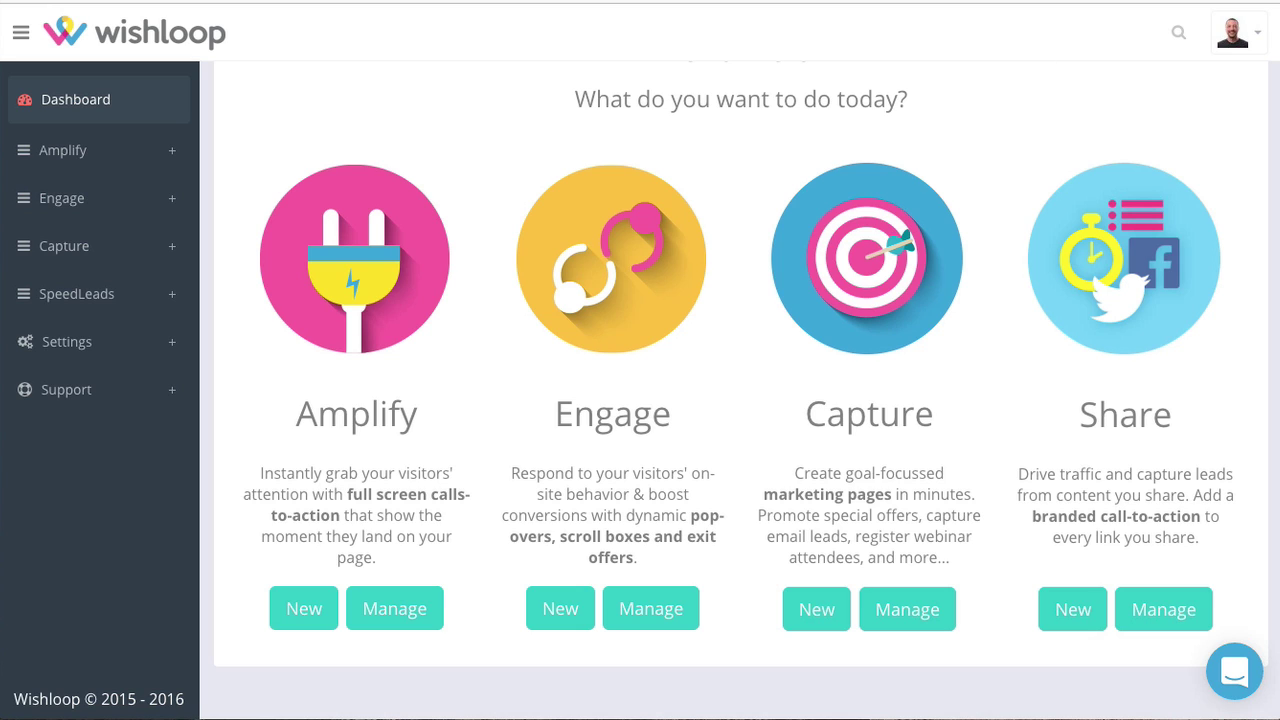
click(74, 300)
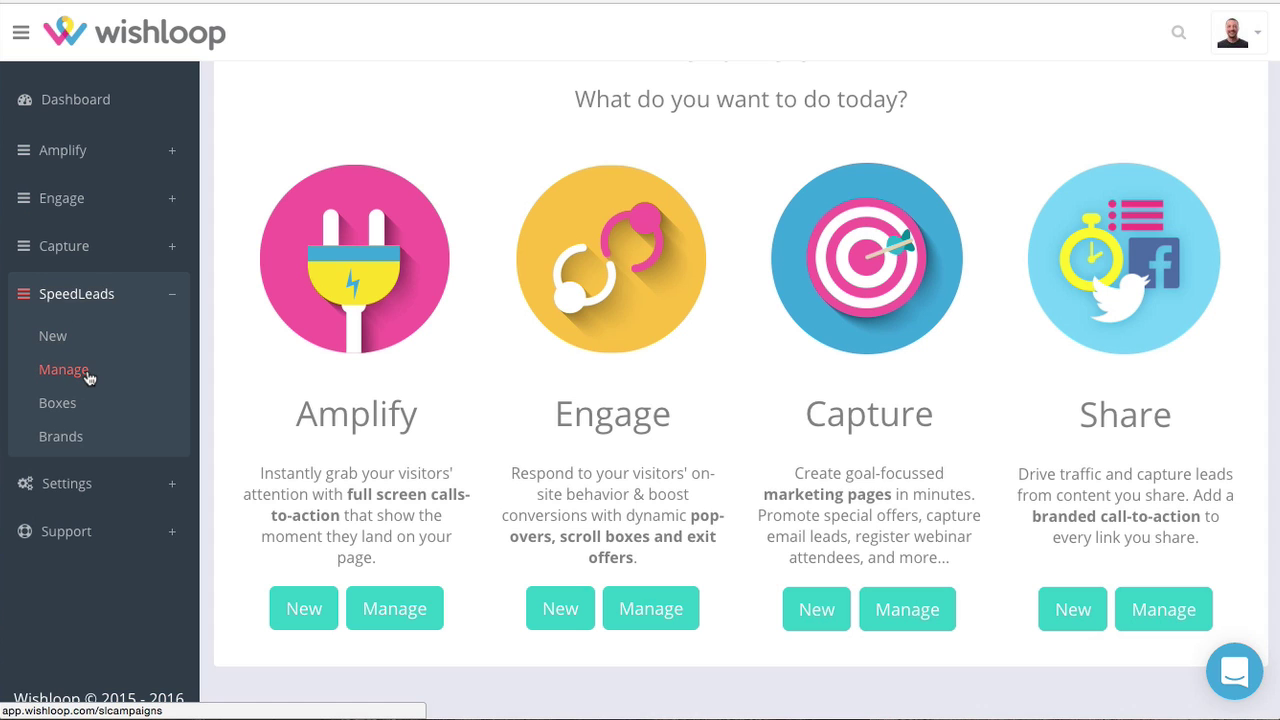
click(46, 440)
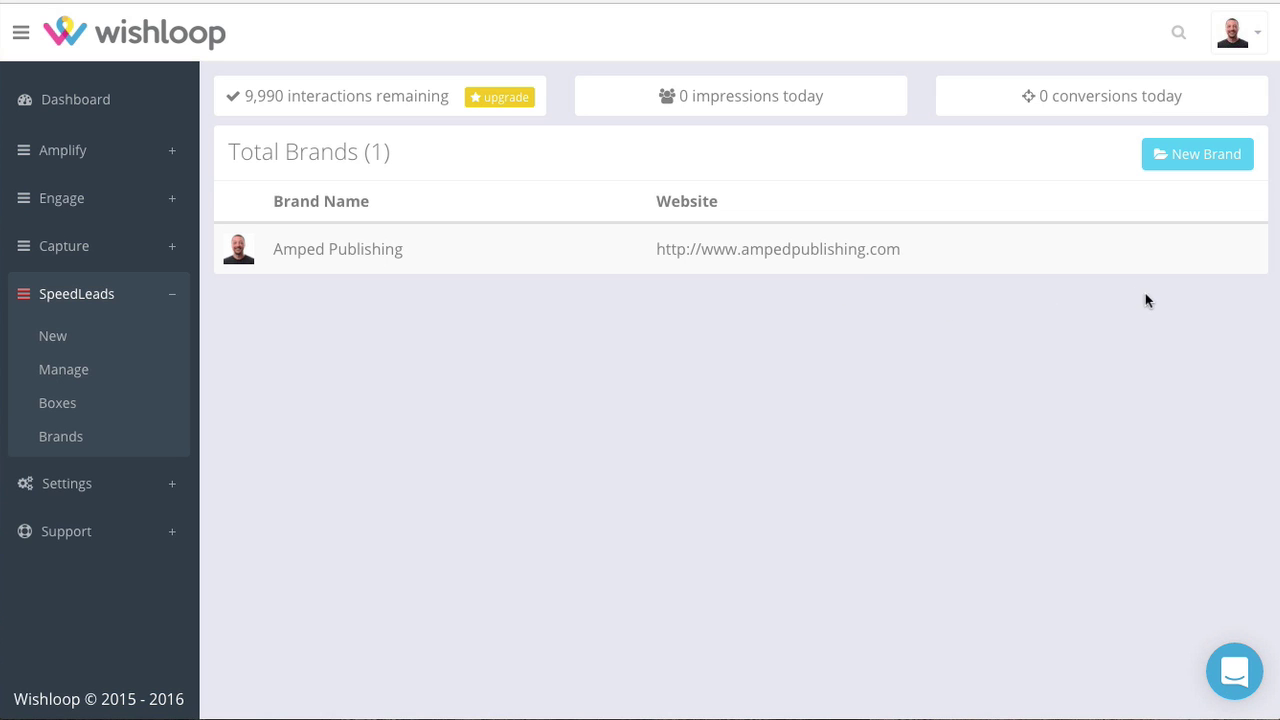
click(1161, 250)
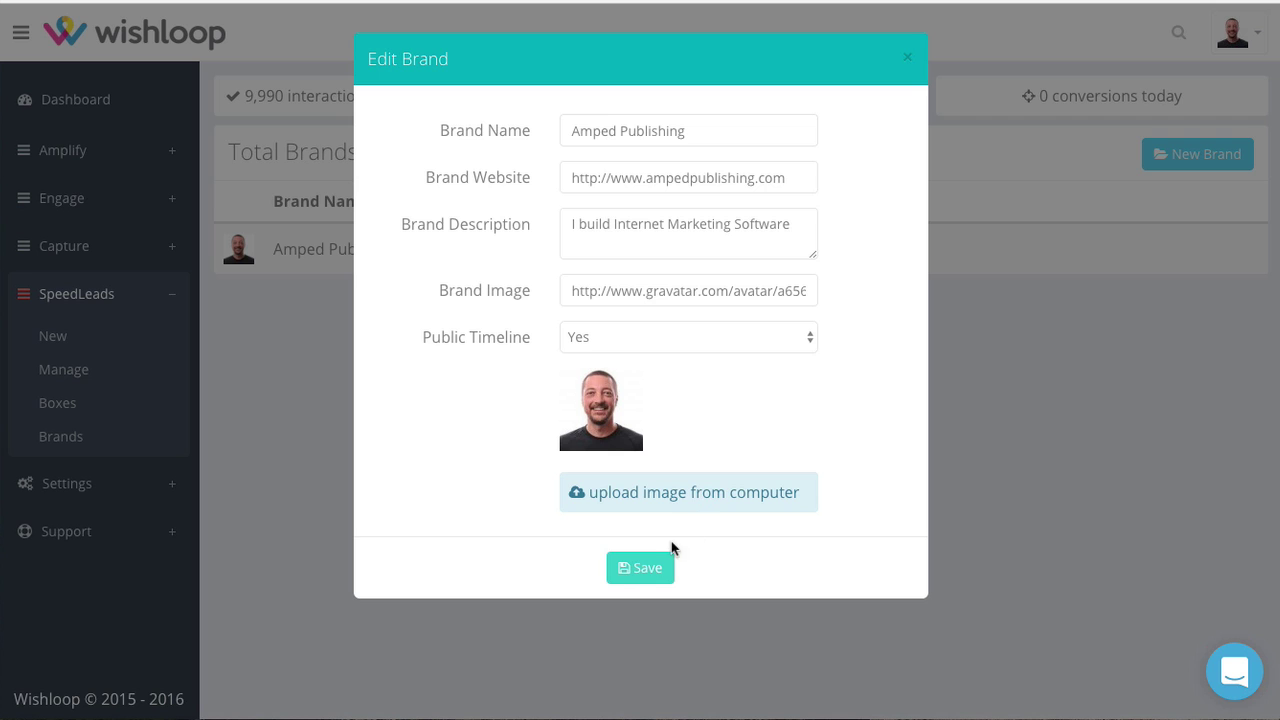
click(907, 62)
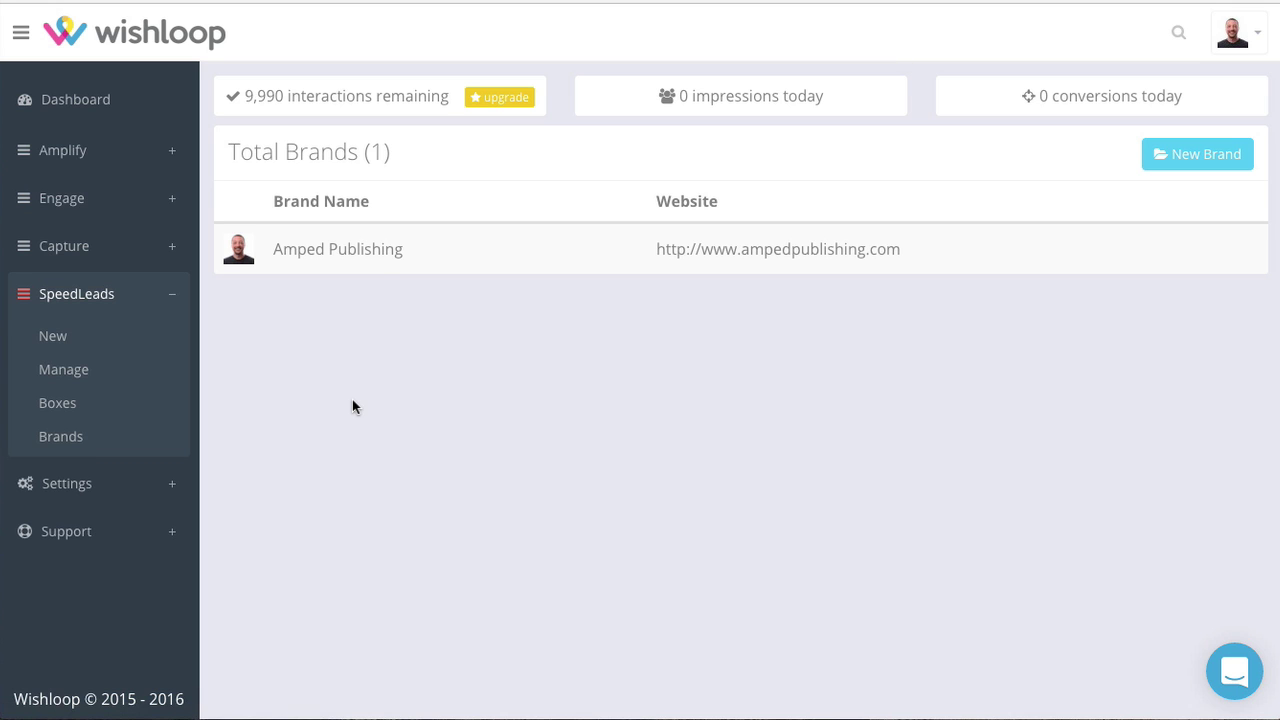
Step: Create a new SpeedLeads box and assign it the Amped Publishing brand
click(70, 404)
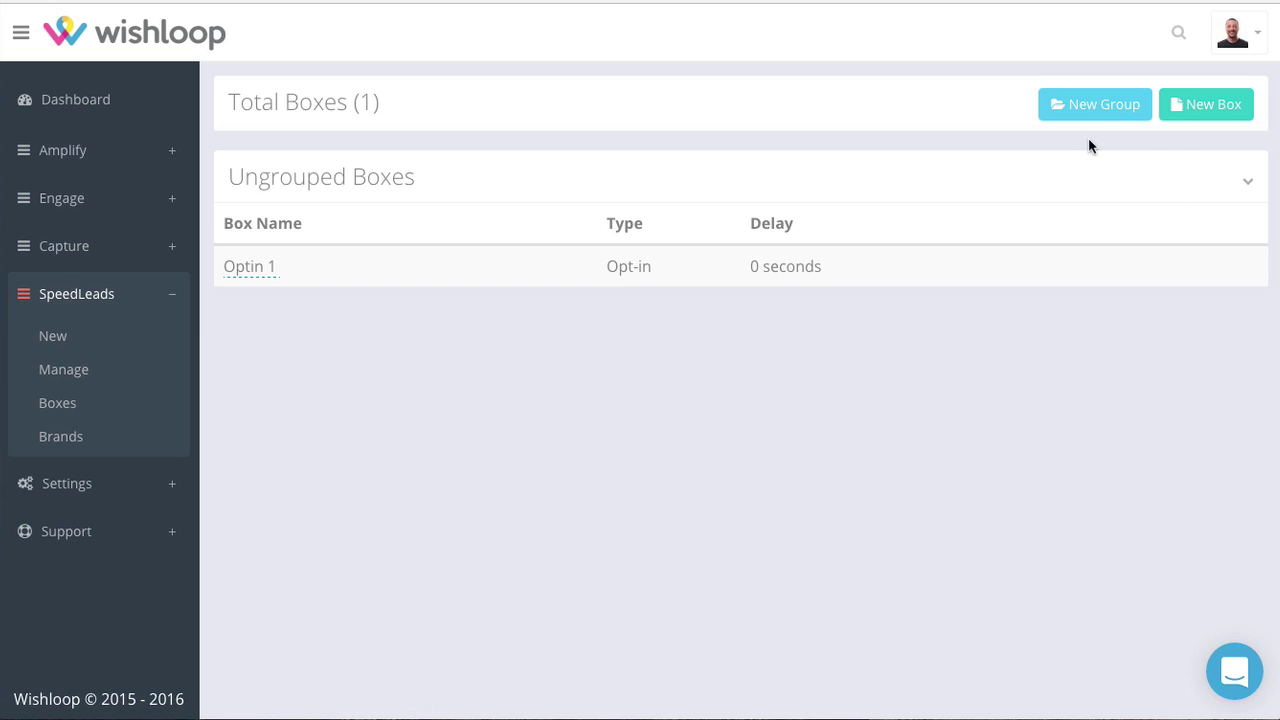
click(1205, 112)
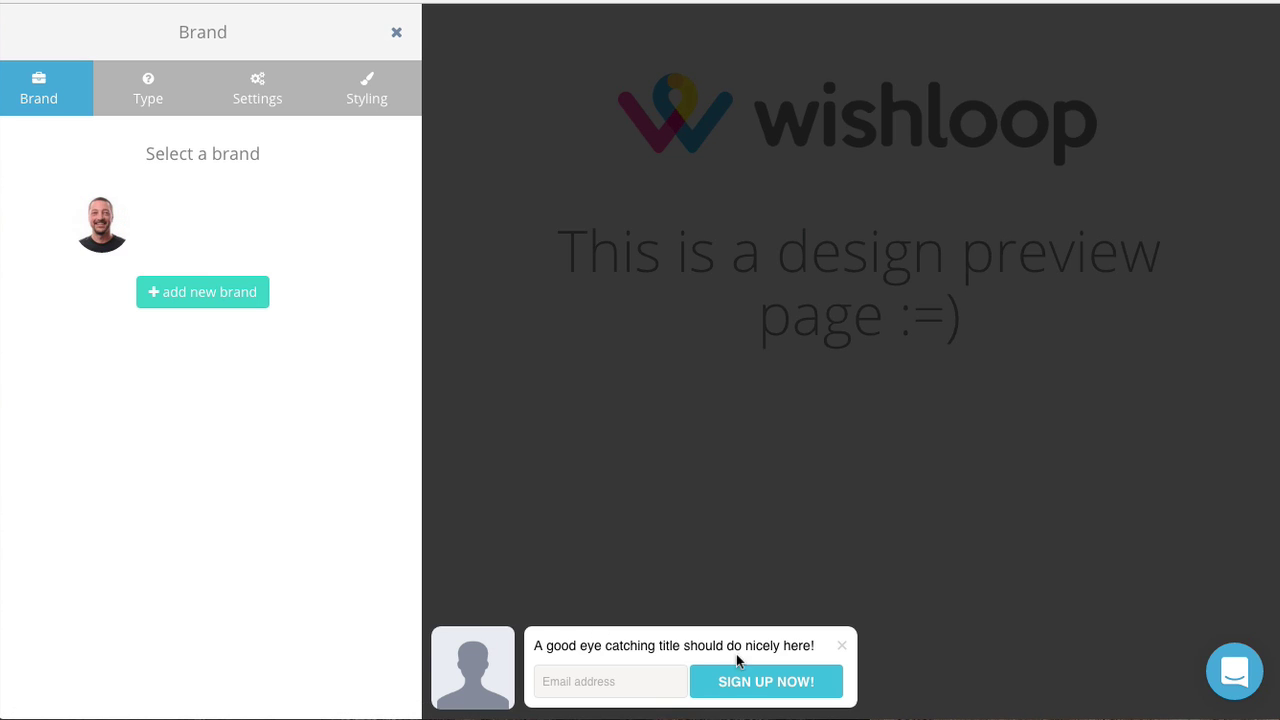
click(118, 218)
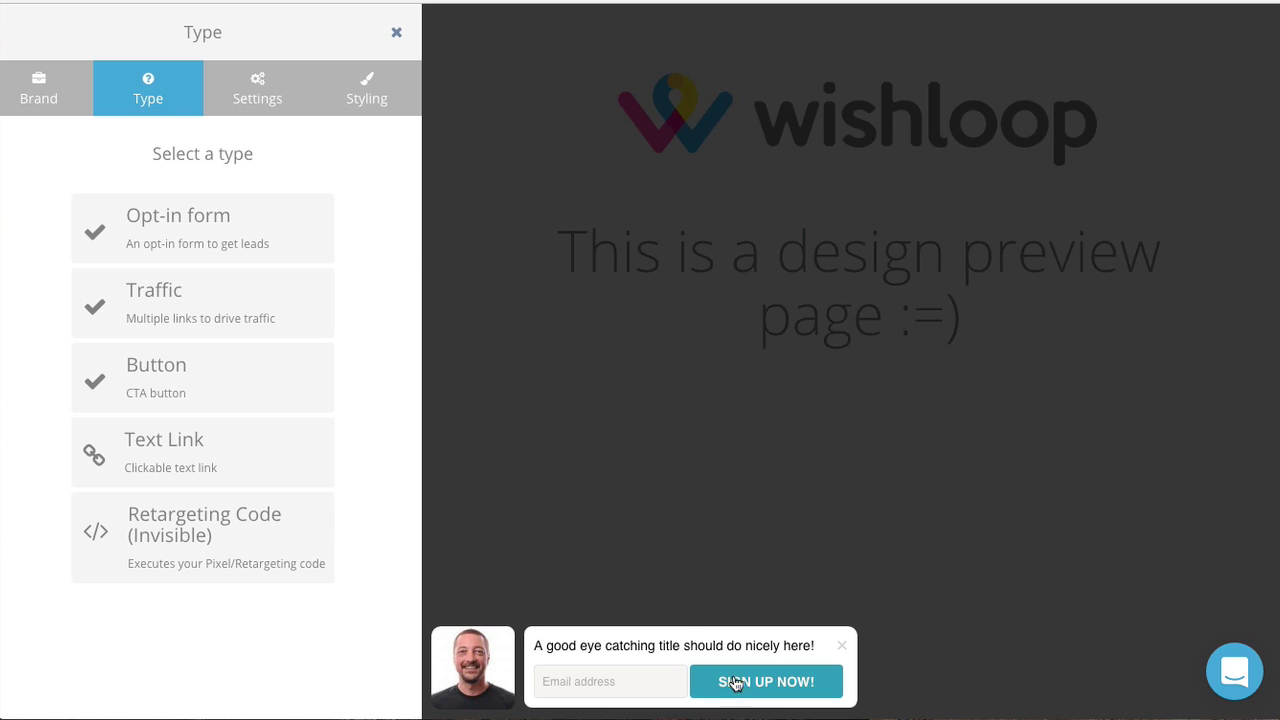
Step: Preview the box as the Traffic, Button, Text Link and Retargeting Code (Invisible) types
click(250, 310)
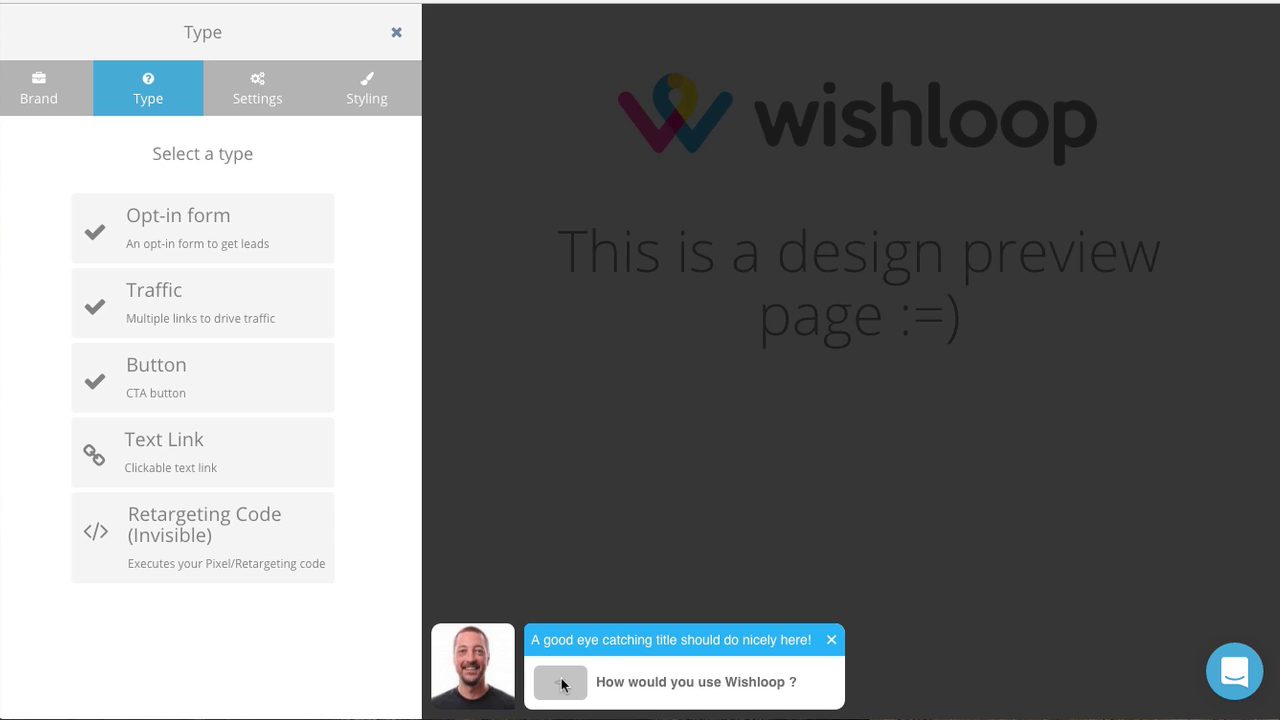
click(271, 363)
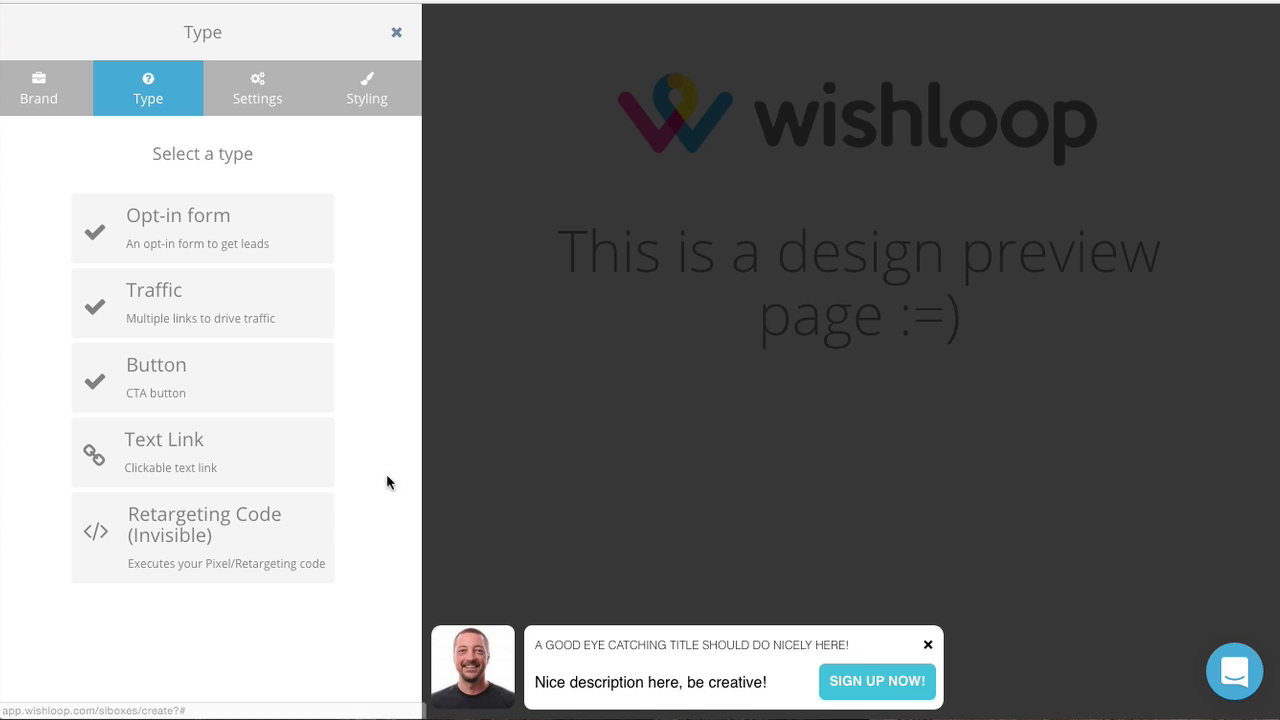
click(243, 458)
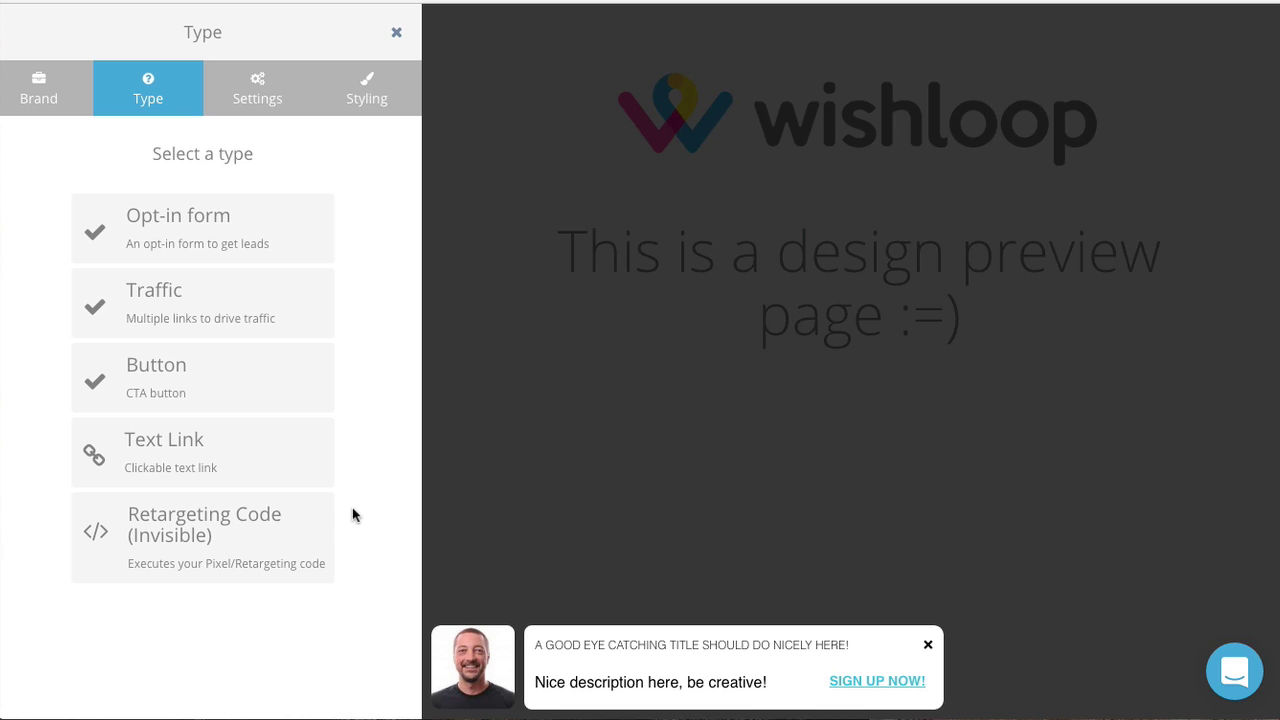
click(264, 533)
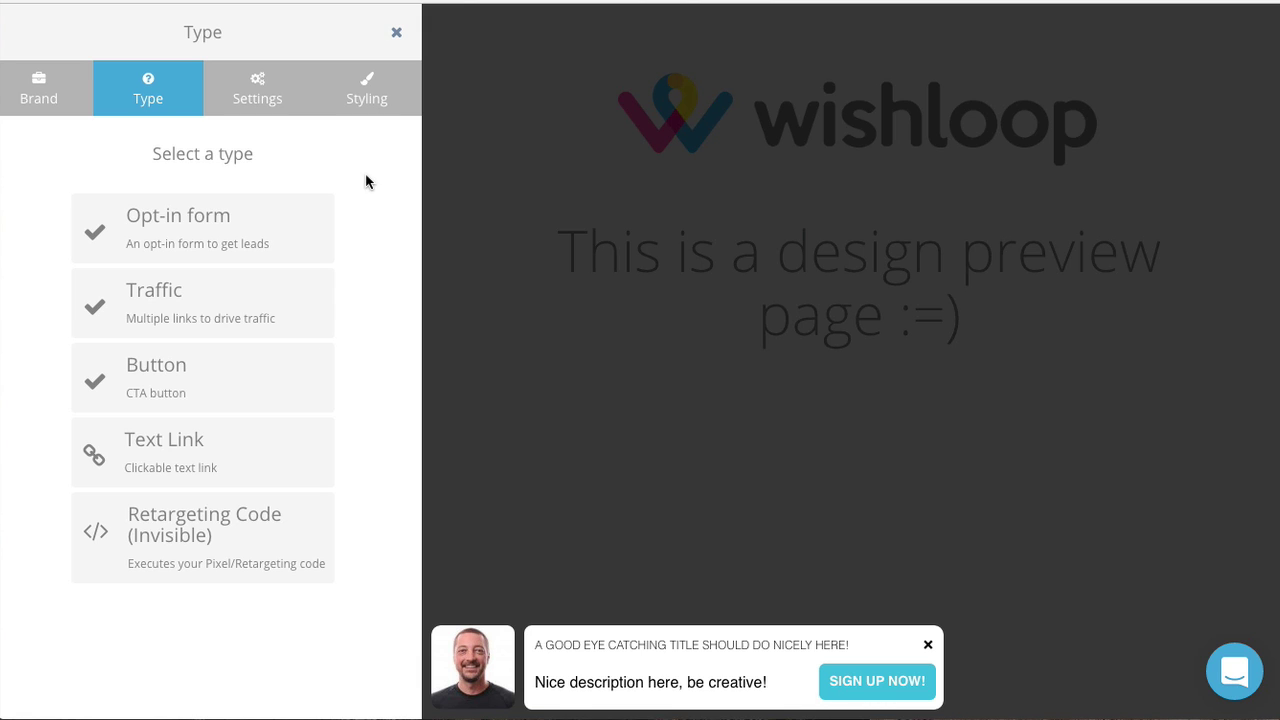
Step: Choose the Opt-in form type for the box and label it "ESPN Form"
click(196, 231)
click(104, 221)
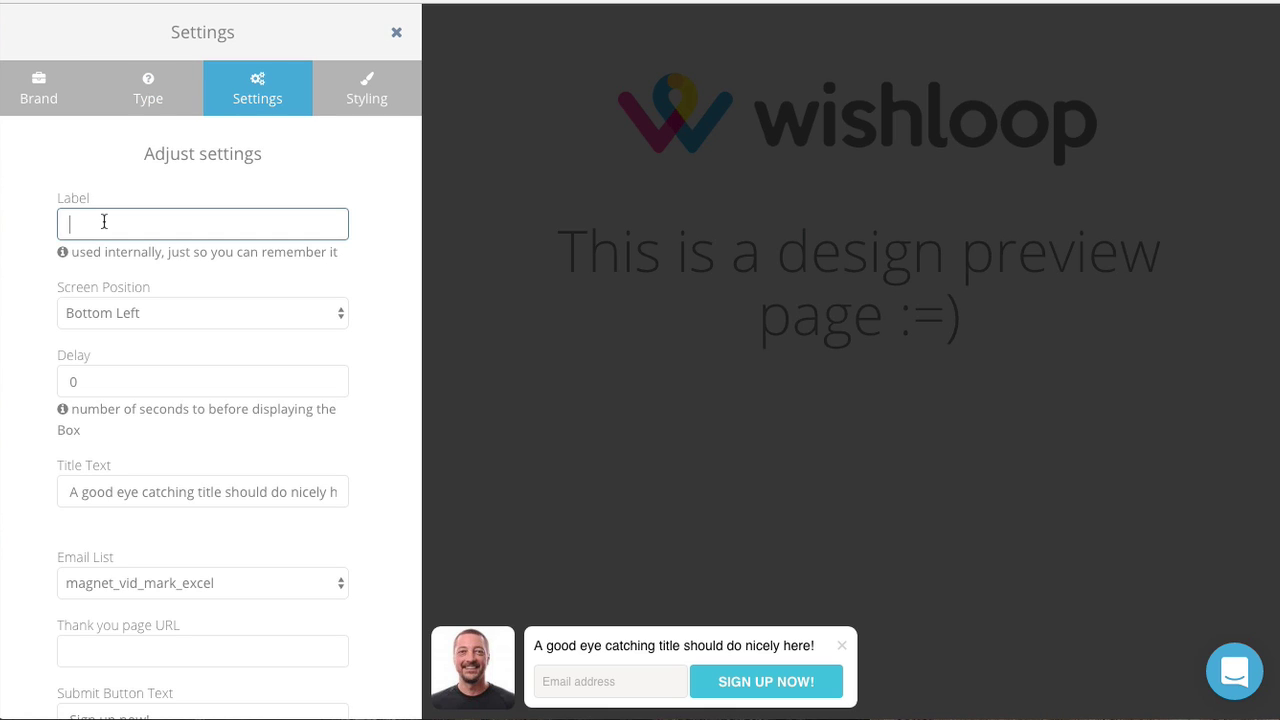
text(Optin)
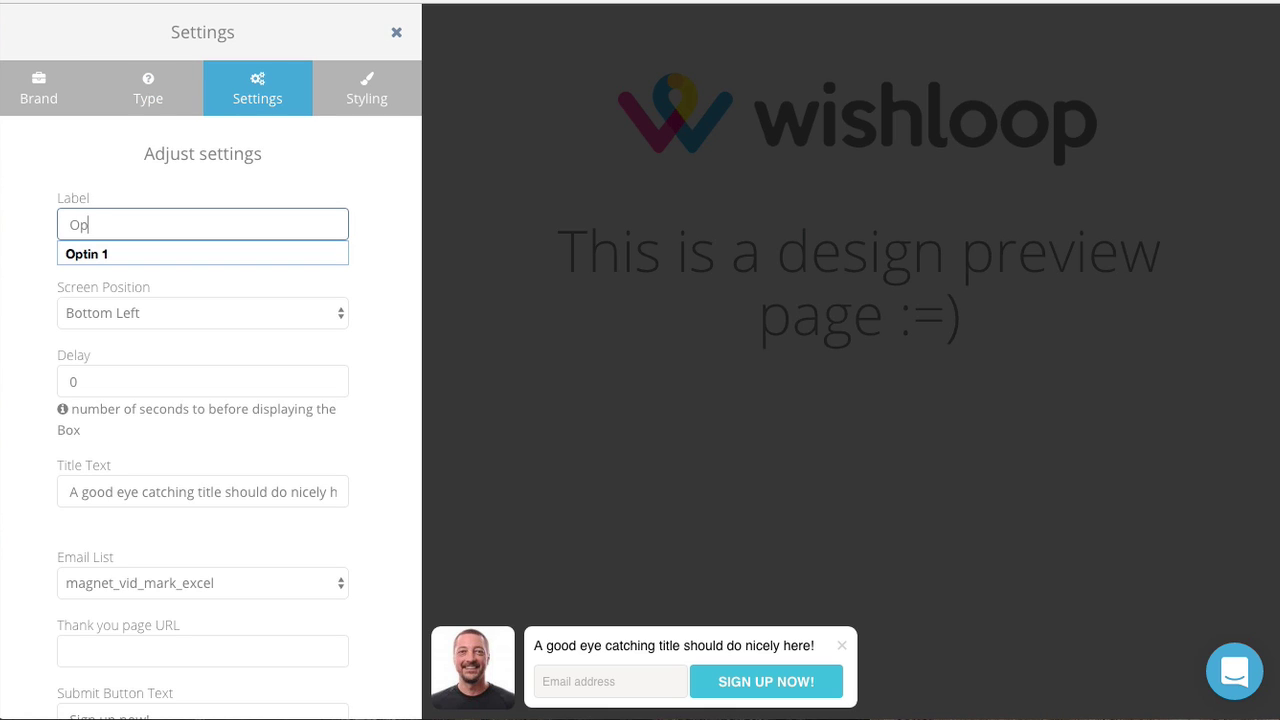
key(BackSpace)
key(BackSpace)
key(BackSpace)
key(BackSpace)
key(BackSpace)
text(ES)
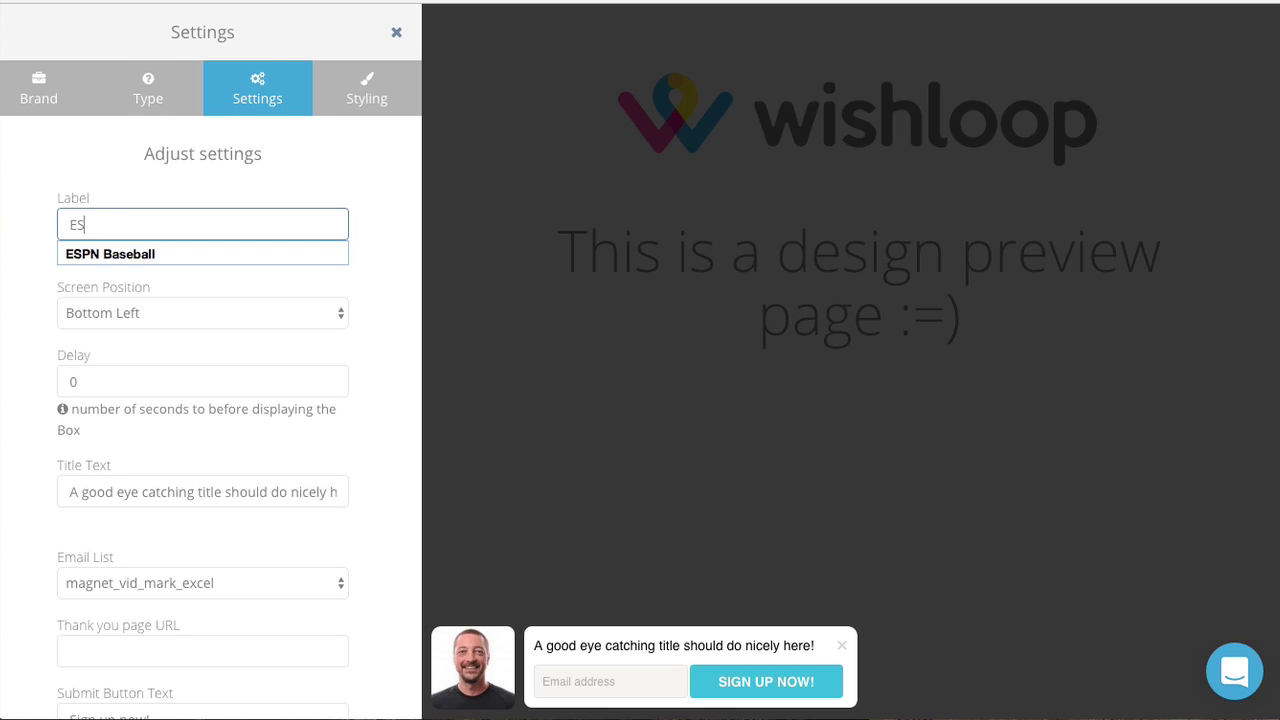
text(PN Form)
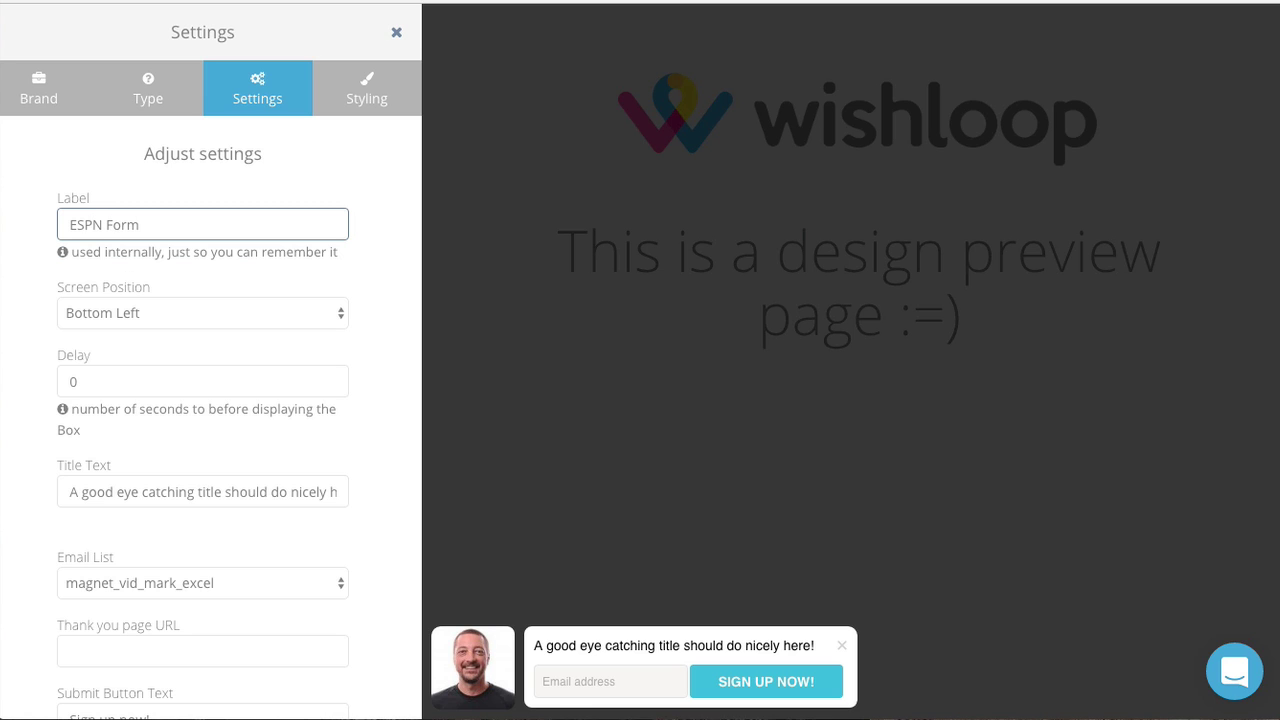
Step: Preview the box in the Bottom Right, Top Right and Top Left screen positions and return it to Bottom Left
click(200, 314)
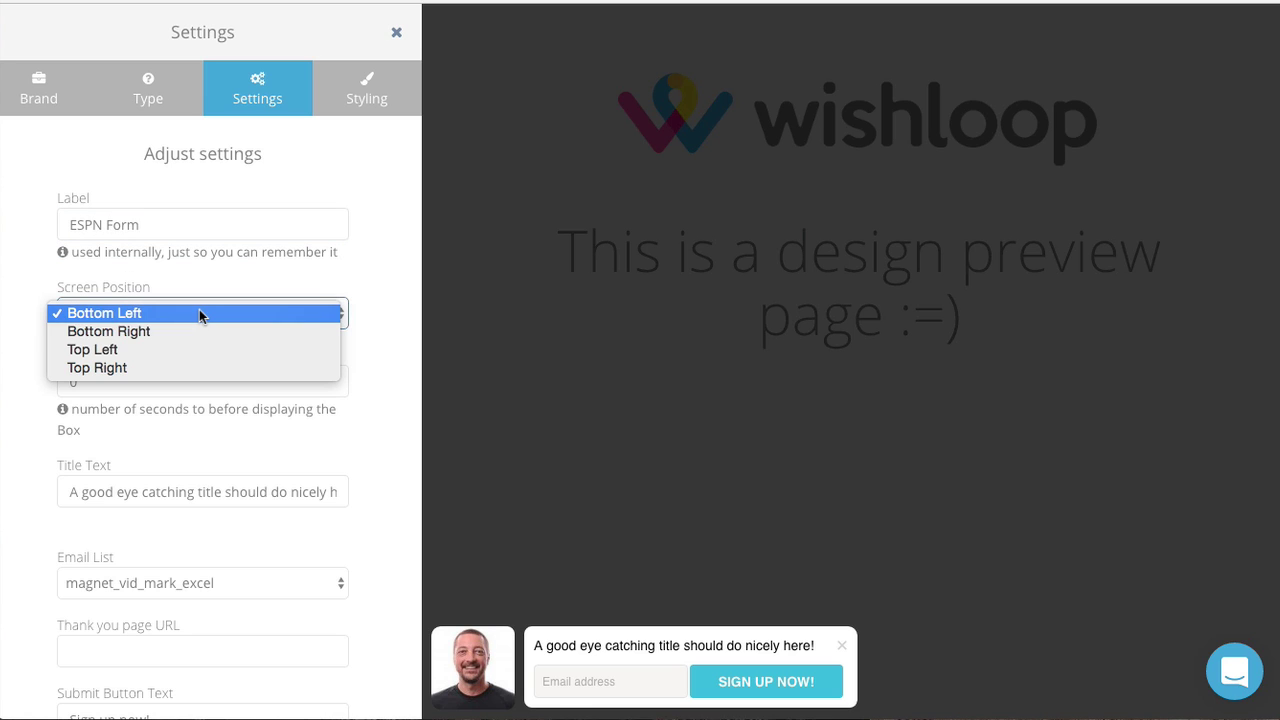
click(192, 330)
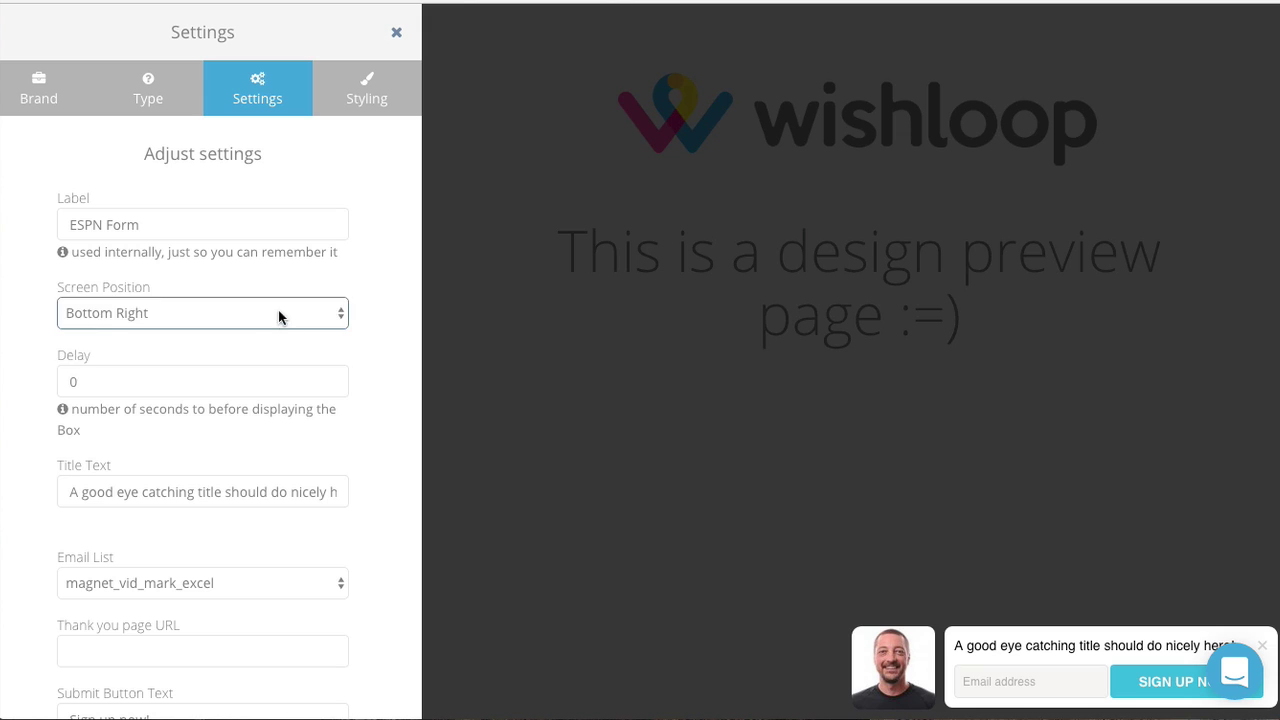
click(277, 314)
click(240, 345)
click(240, 324)
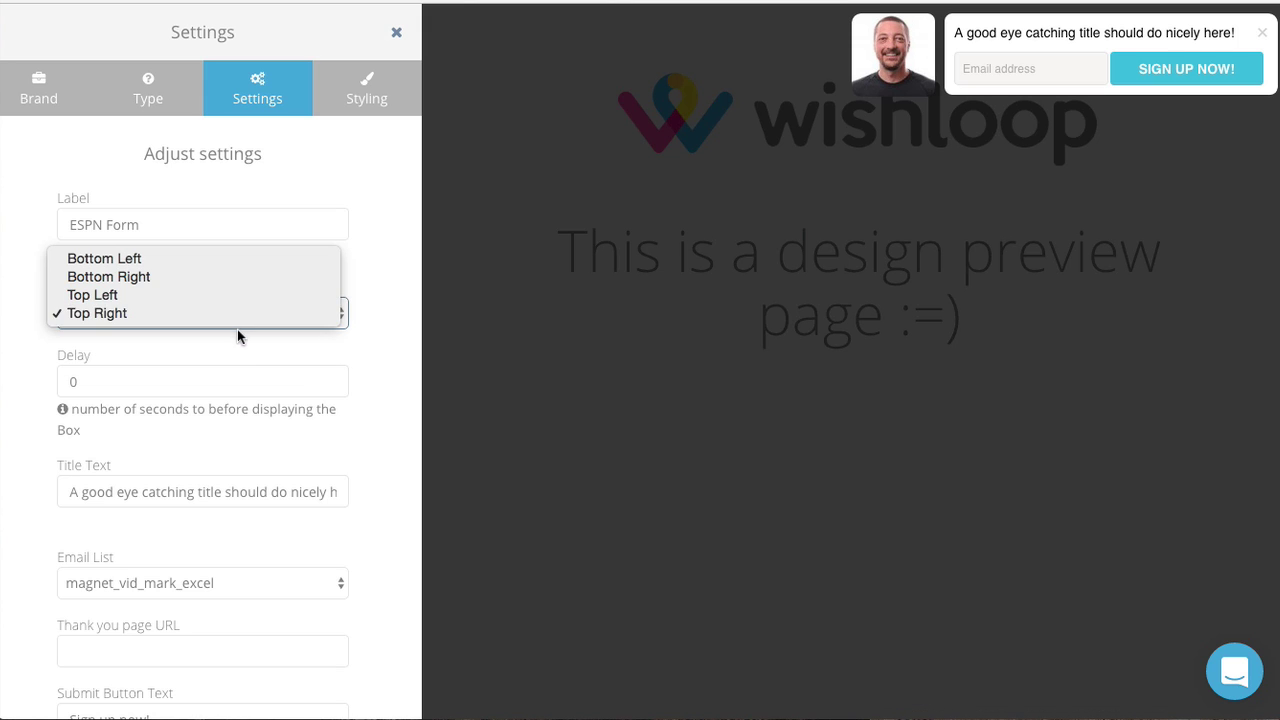
click(258, 326)
click(242, 325)
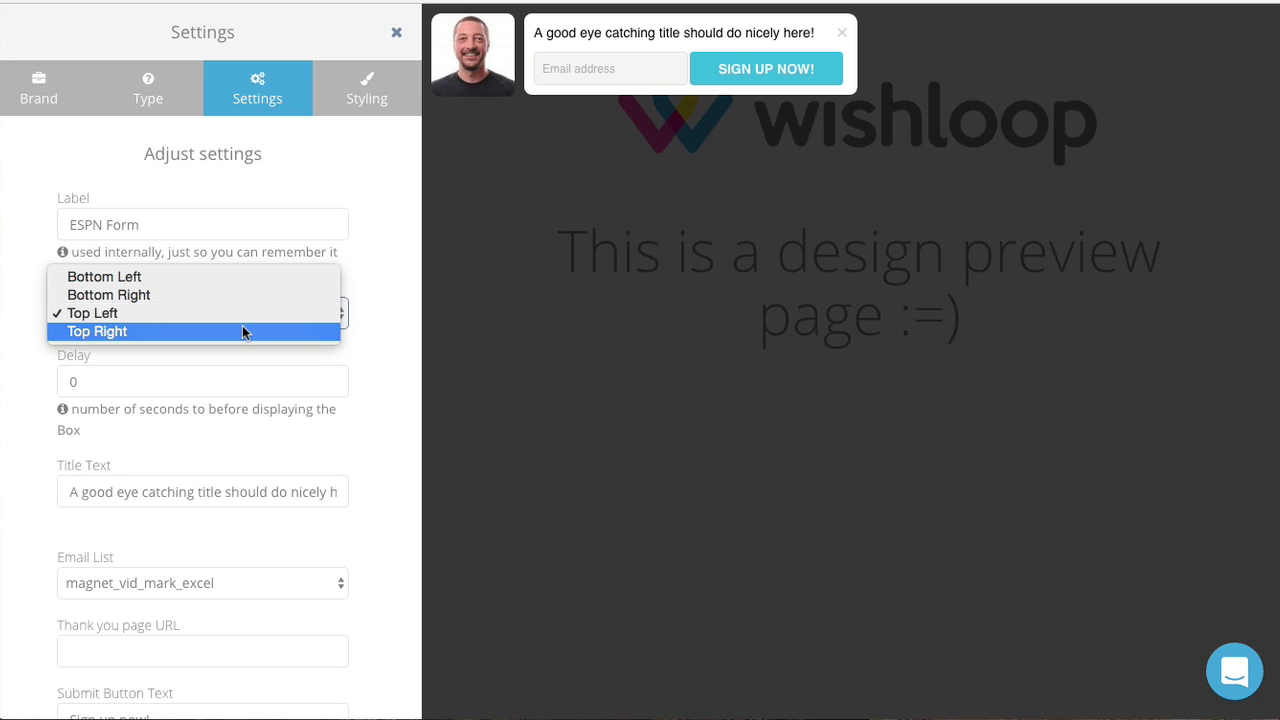
click(229, 280)
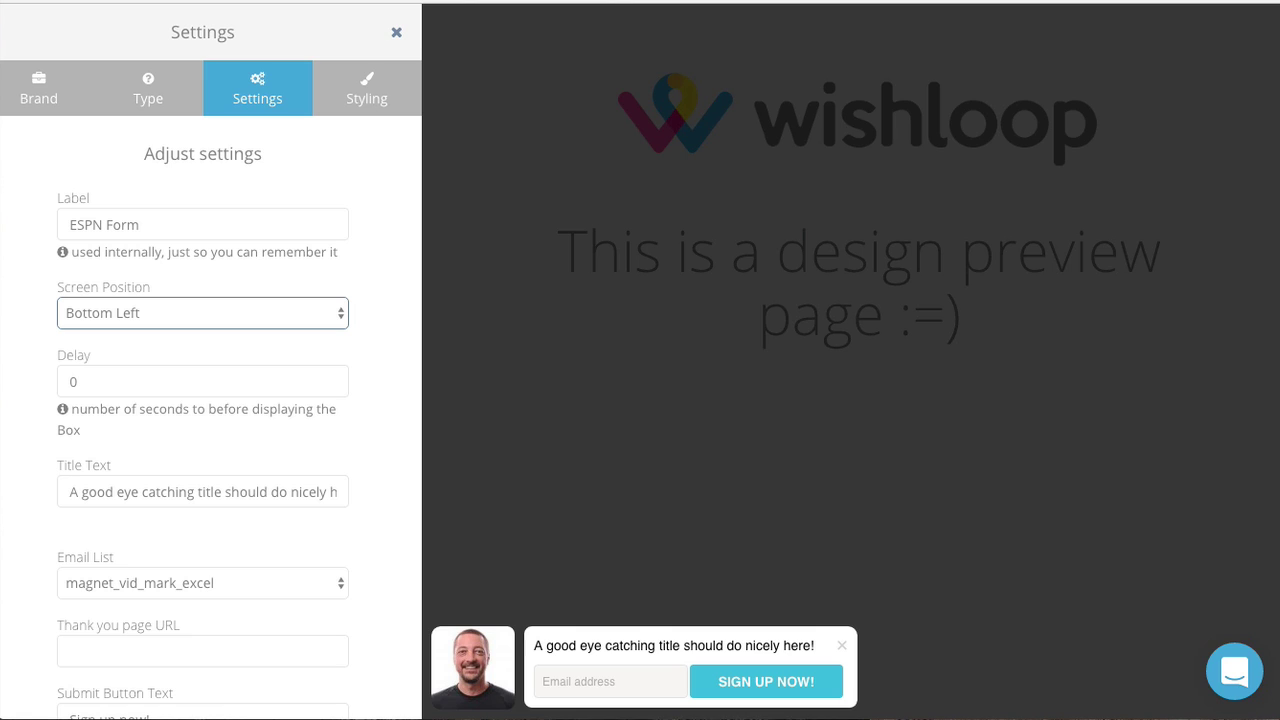
Step: Set the box's display delay to 1 second
click(116, 380)
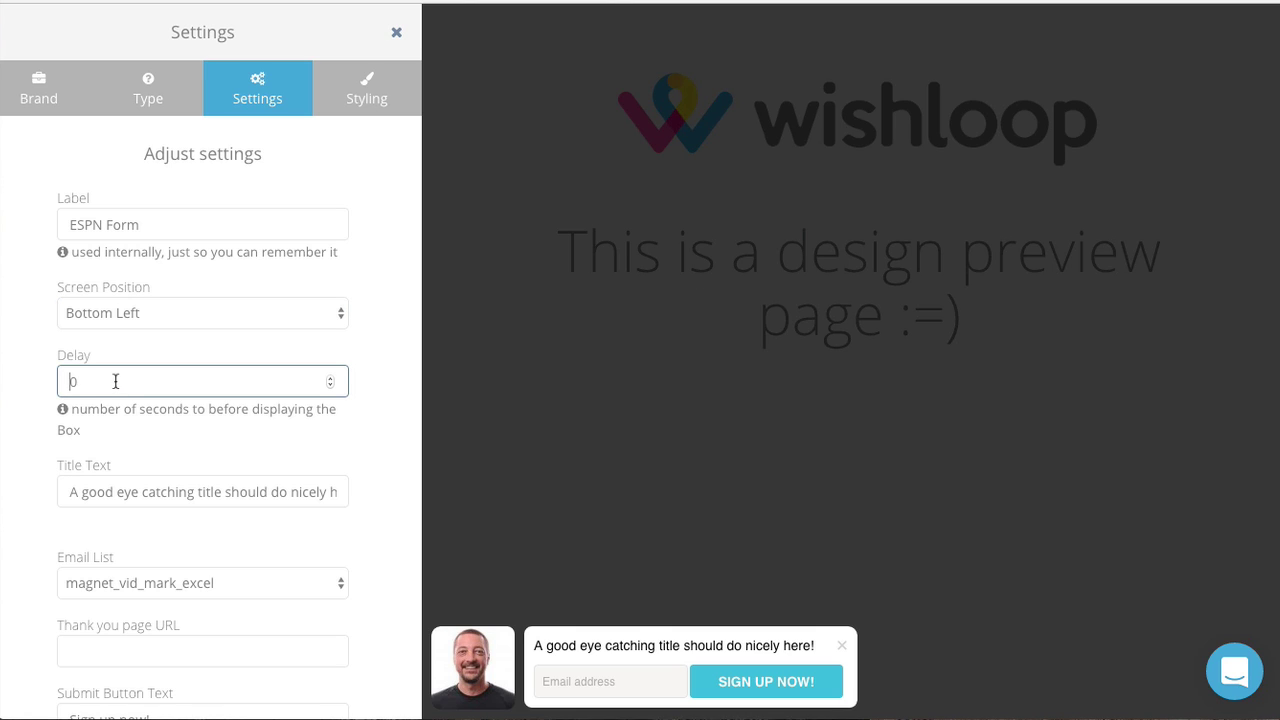
double_click(69, 382)
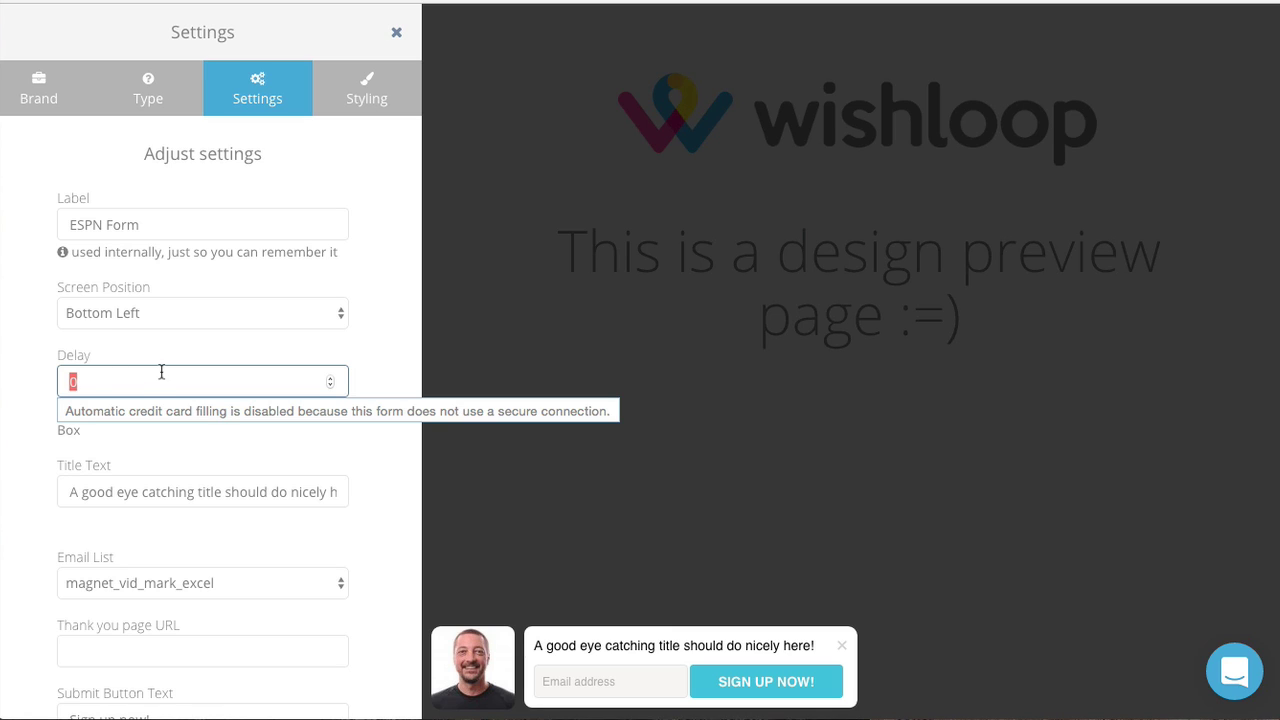
text(1)
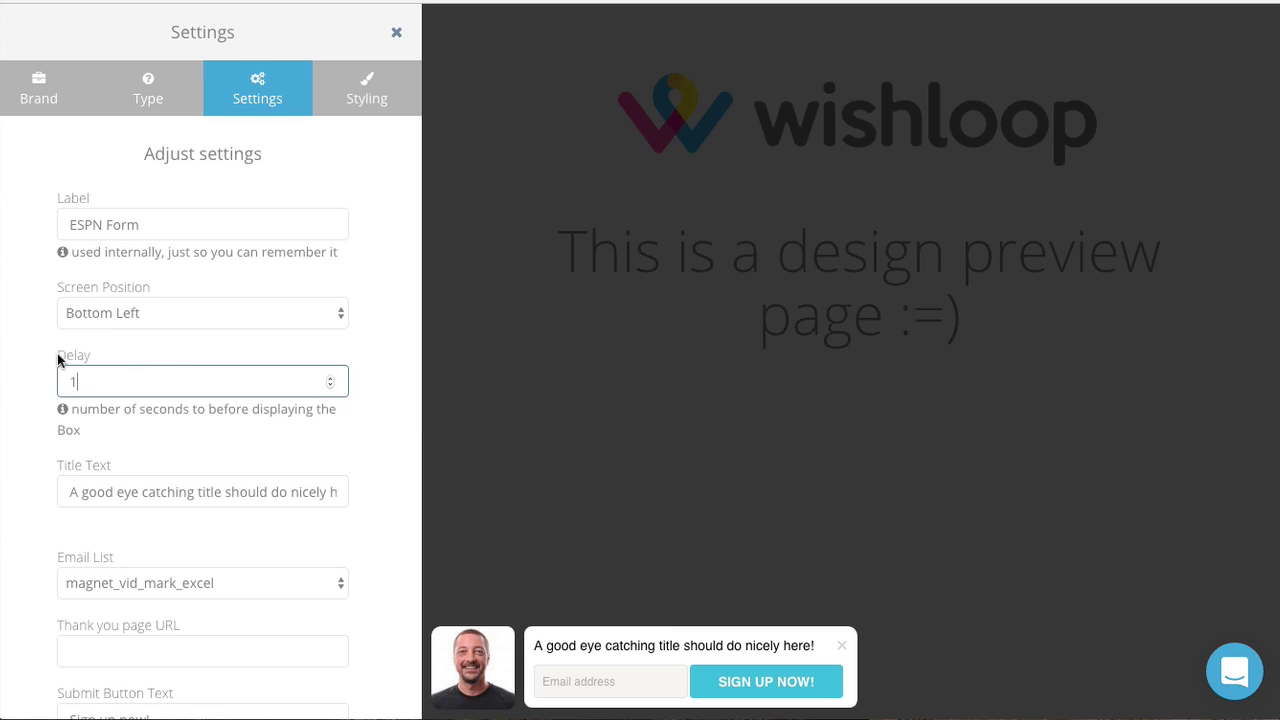
click(26, 378)
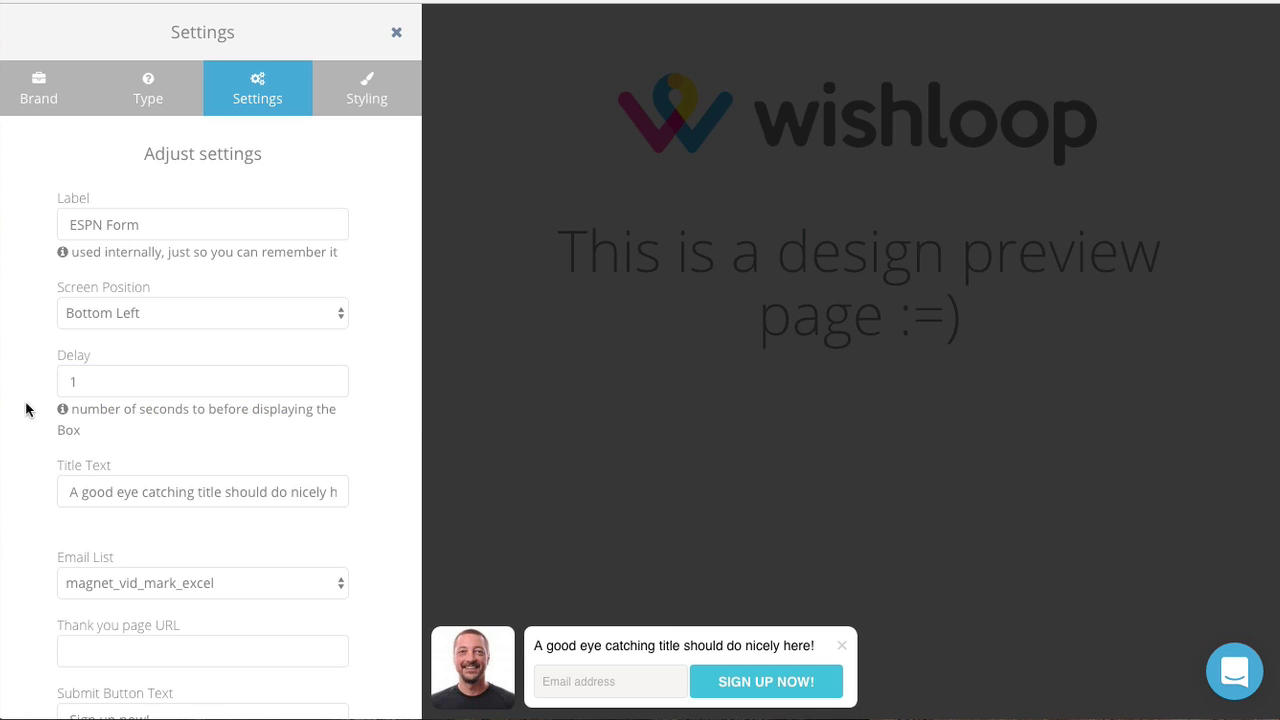
Step: Examine the box's title text, email list choices, thank you page URL and submit button text settings
click(112, 492)
scroll(132, 497, down, 1)
scroll(137, 503, down, 2)
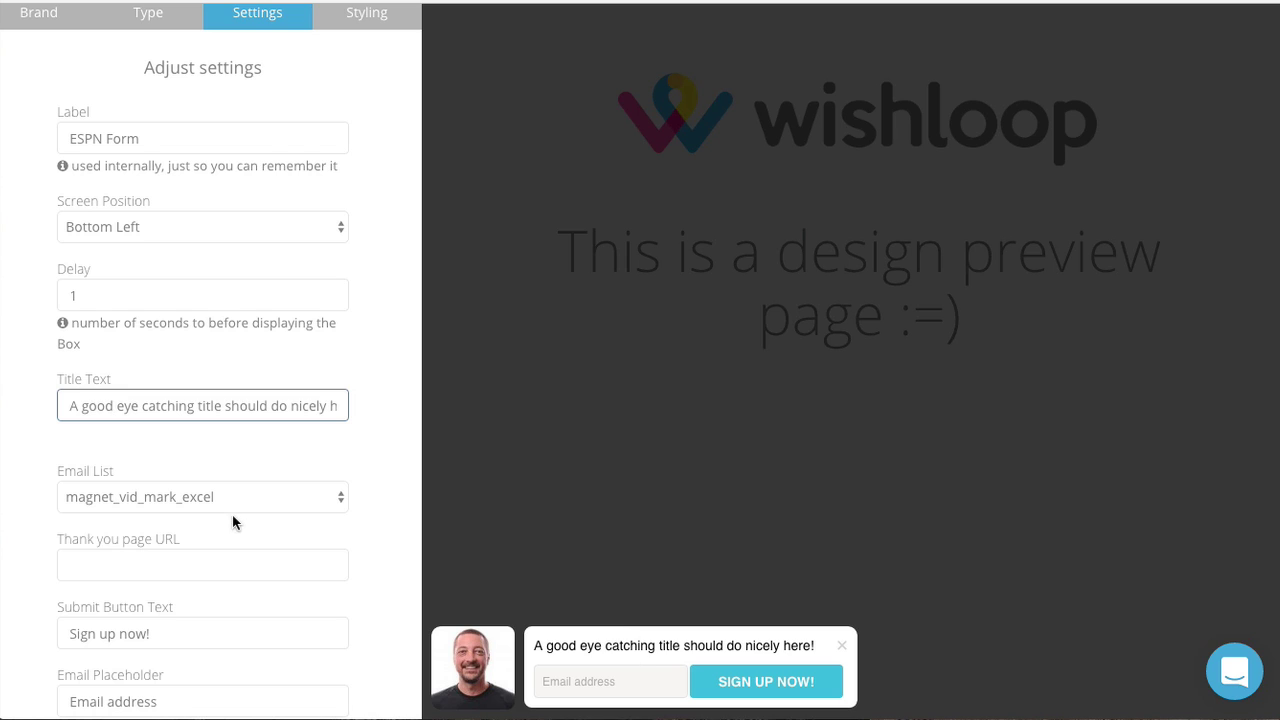
scroll(233, 522, down, 2)
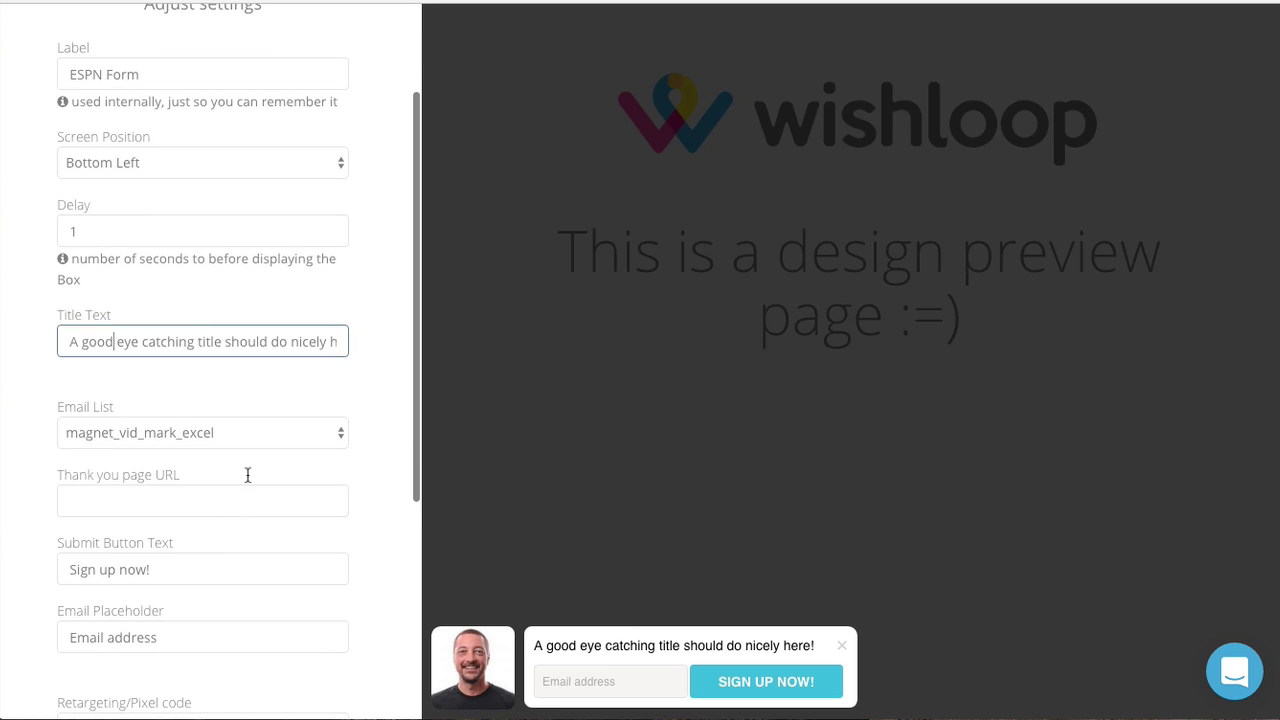
click(145, 434)
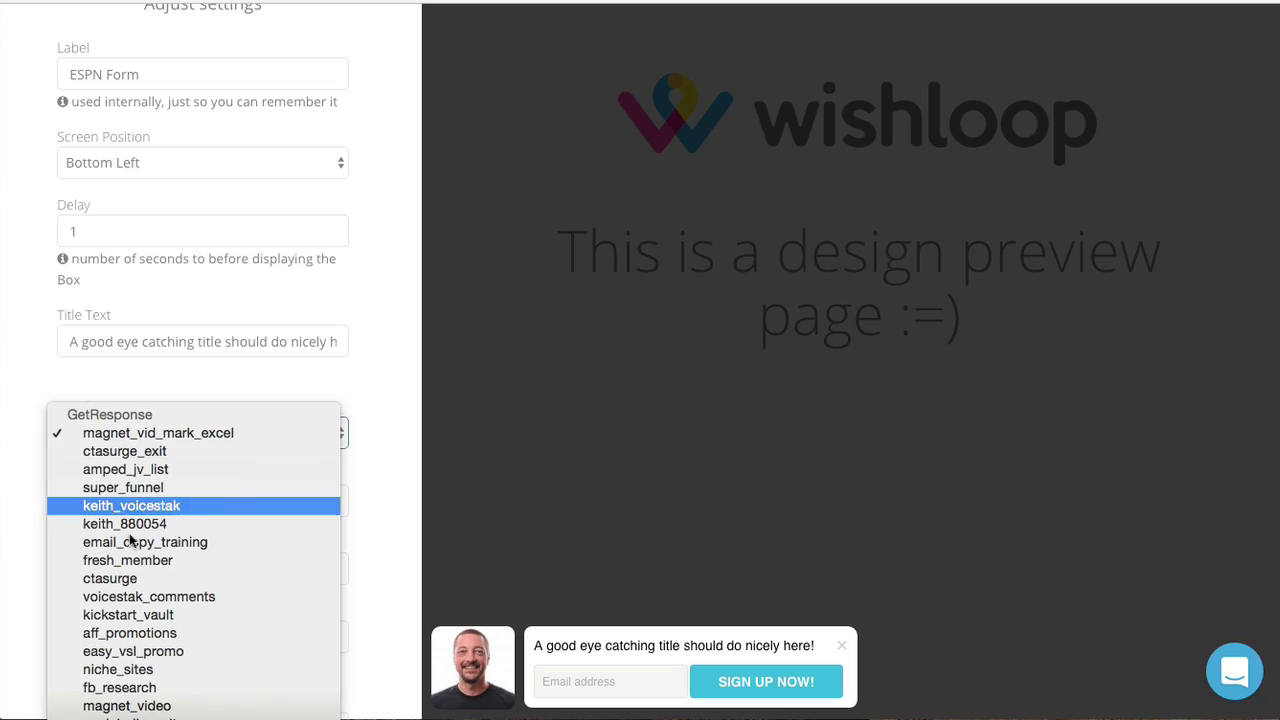
click(166, 383)
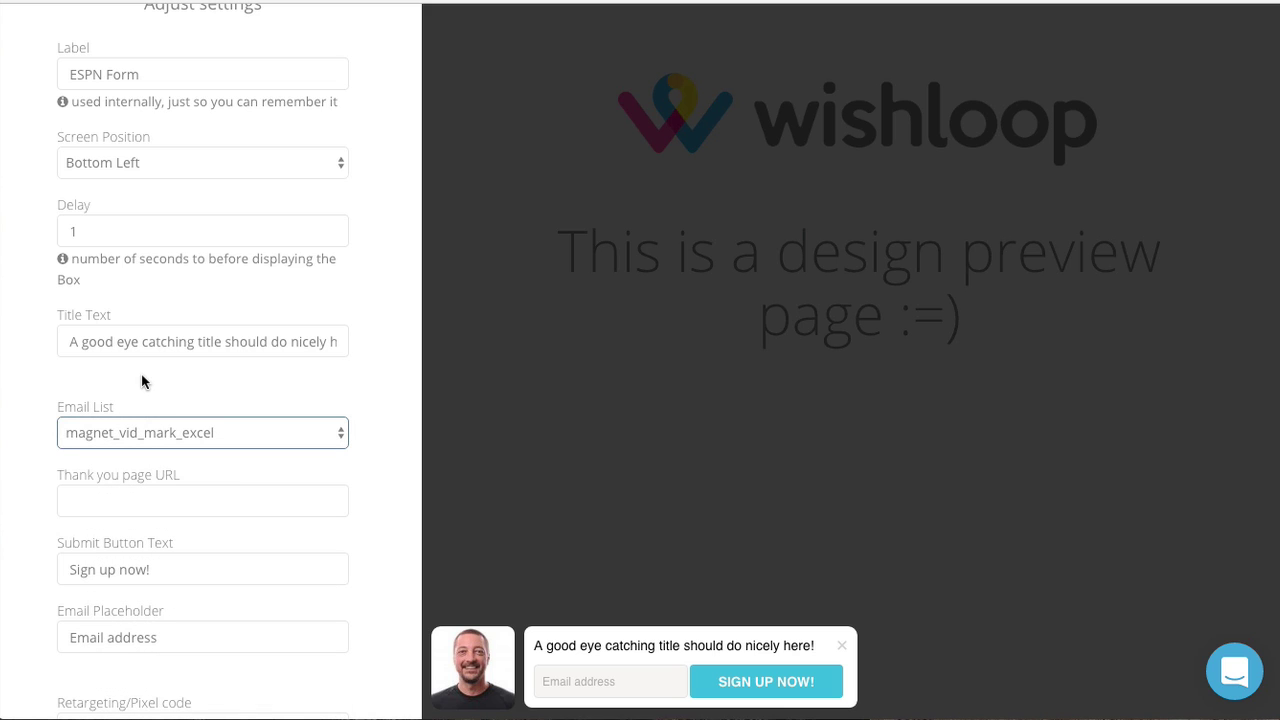
click(144, 346)
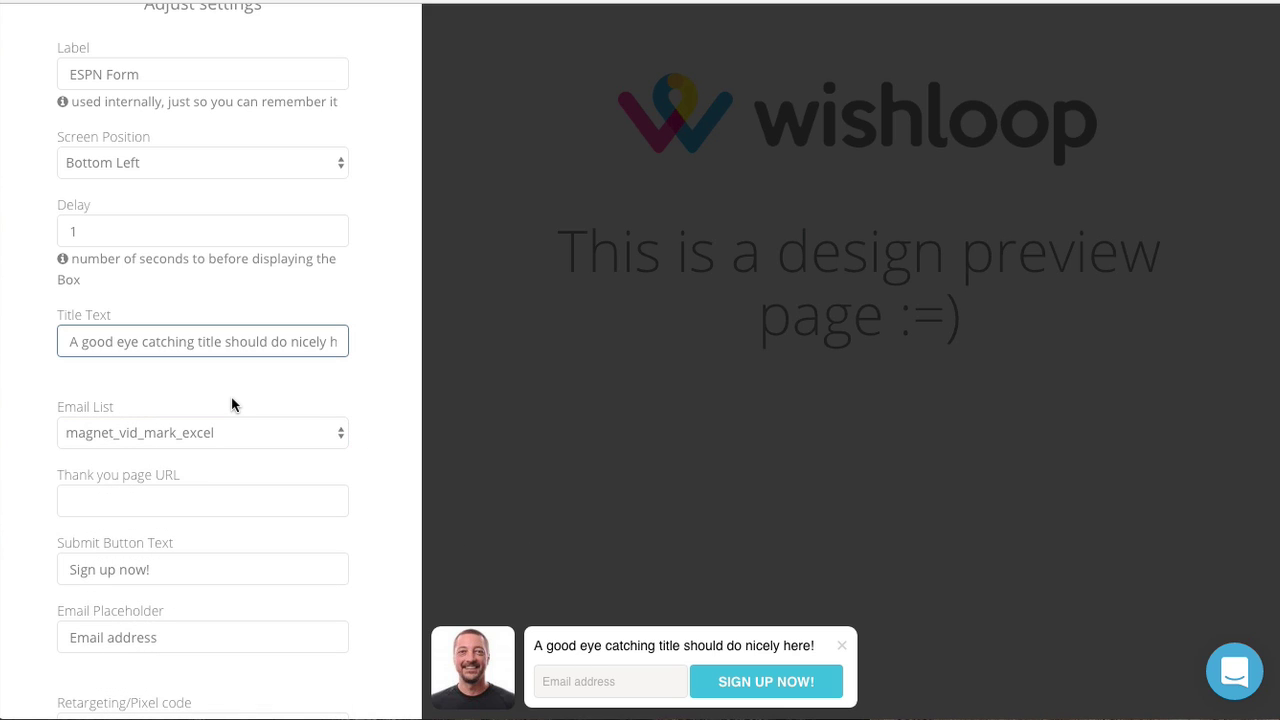
click(104, 505)
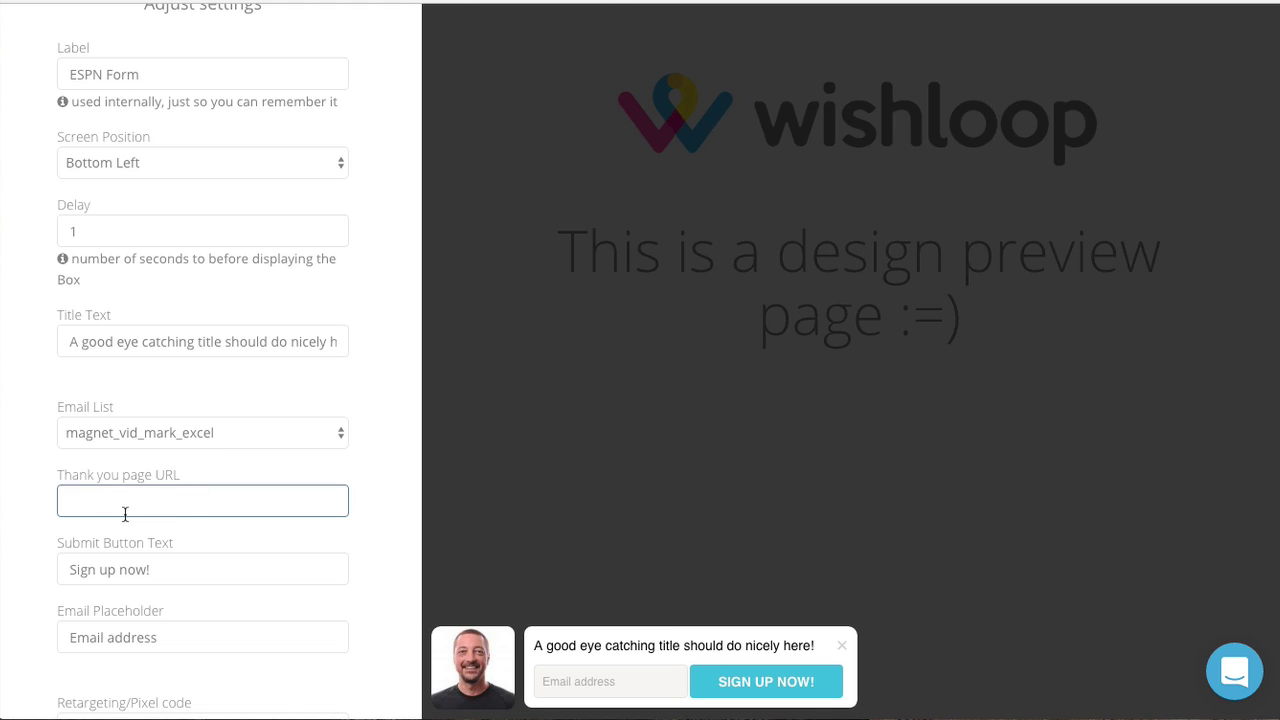
scroll(151, 510, down, 1)
click(150, 489)
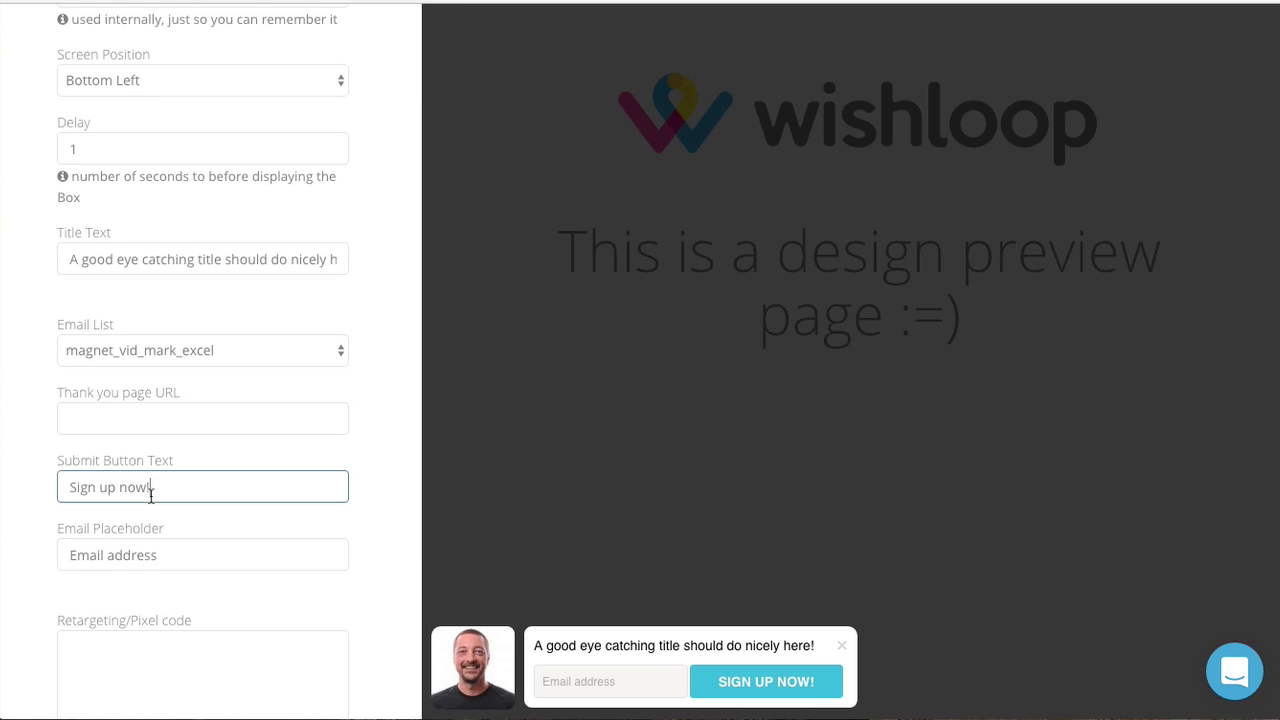
Step: Set the box's submit button text to "Subscrib now" and proceed to the box's styling options
drag(208, 489, 40, 485)
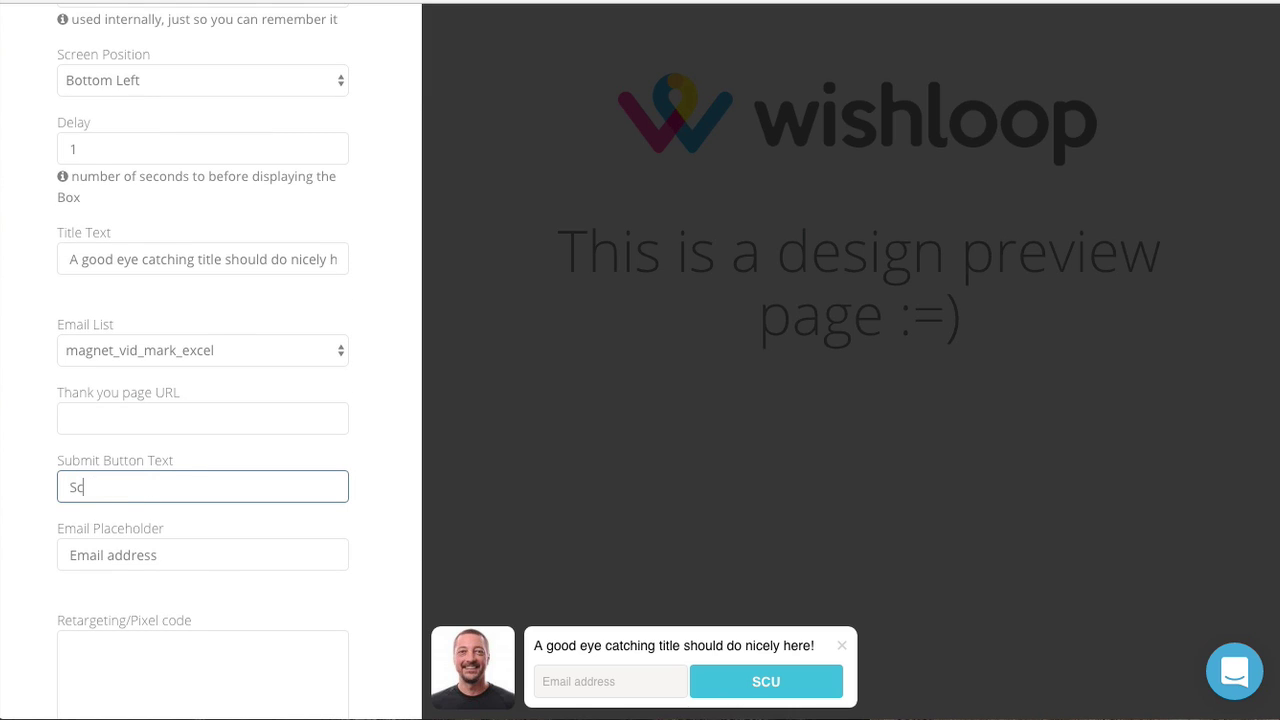
key(BackSpace)
text(ub)
key(BackSpace)
key(BackSpace)
text(ubscrib now)
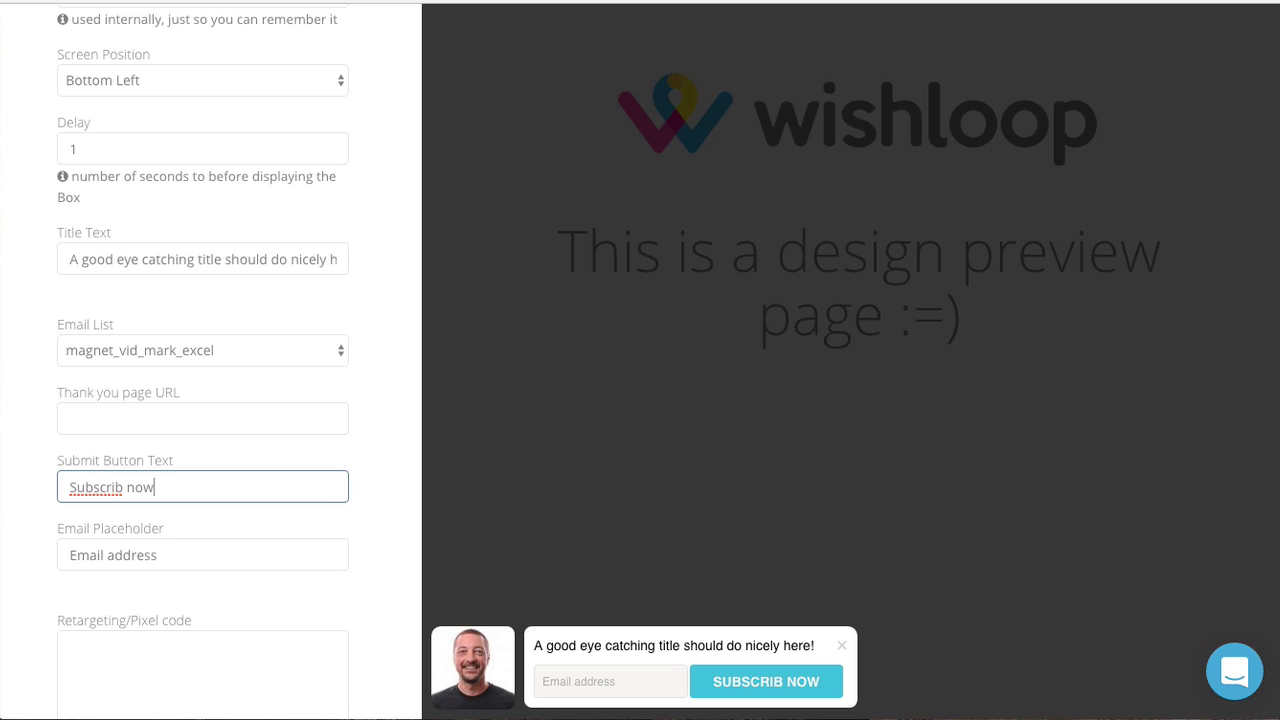
click(184, 567)
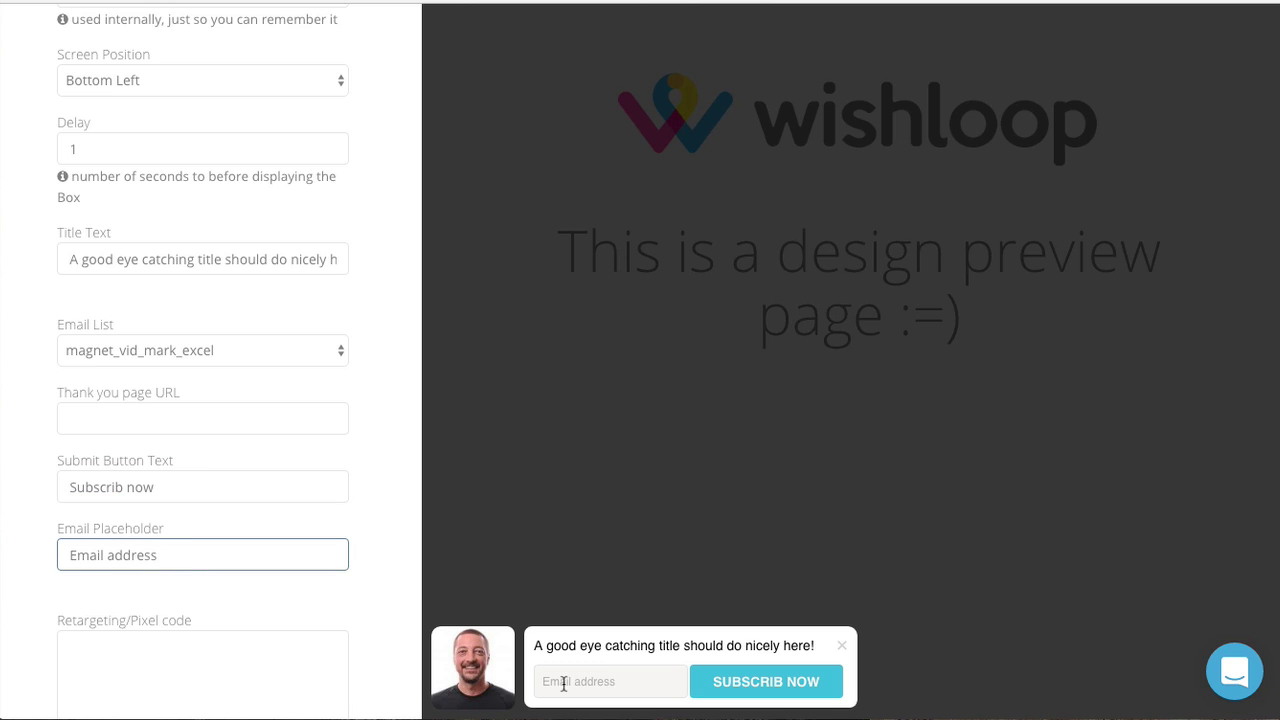
scroll(110, 533, down, 5)
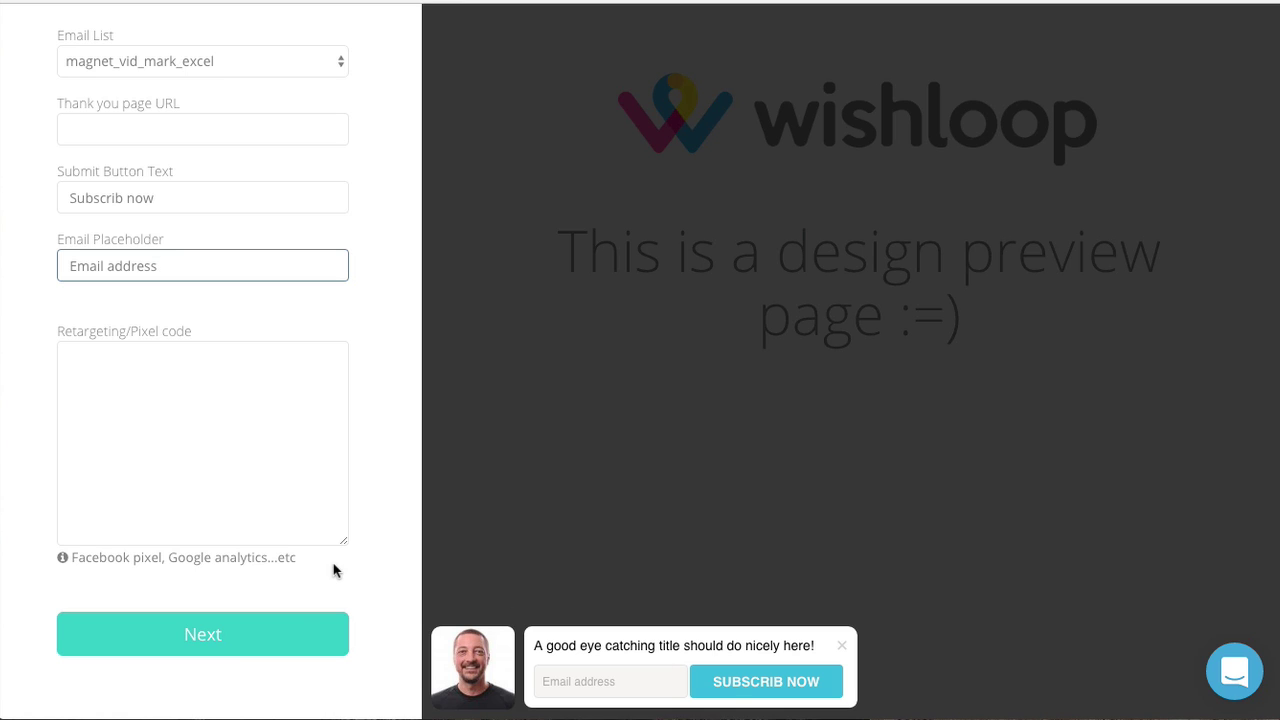
click(230, 638)
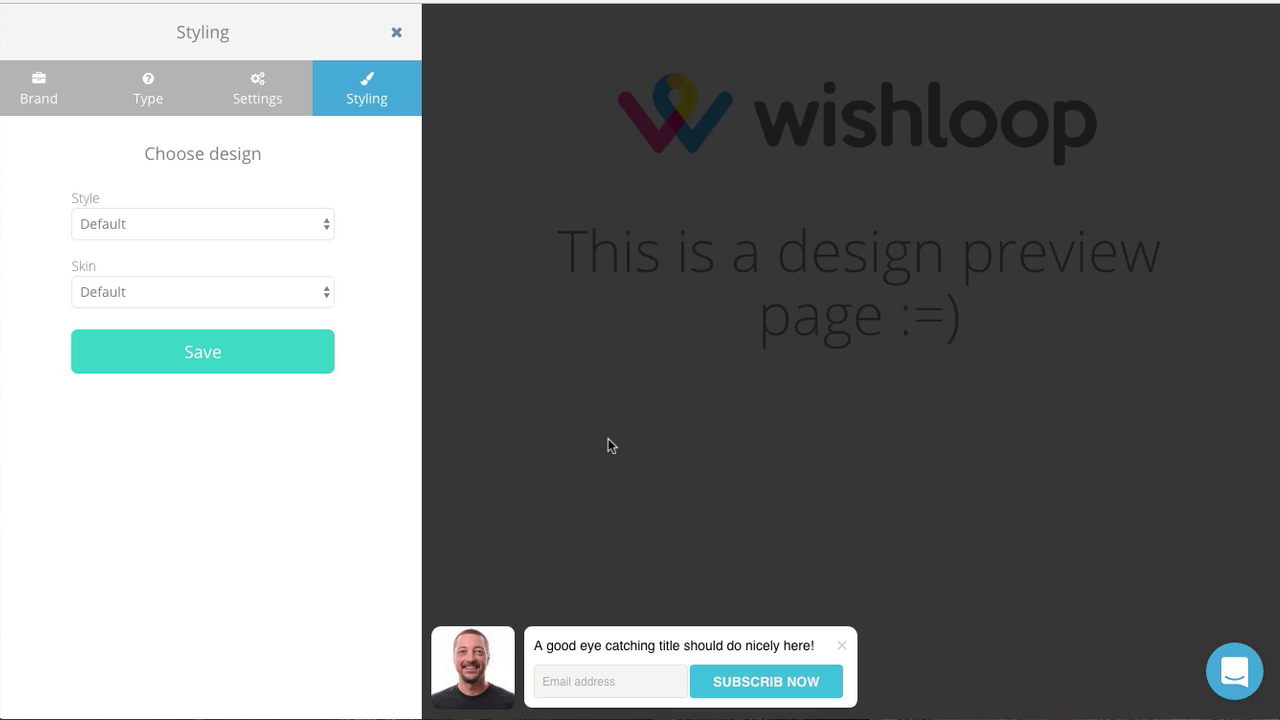
Step: Preview the box in the Square and Full Width styles and return it to the Default style
click(187, 228)
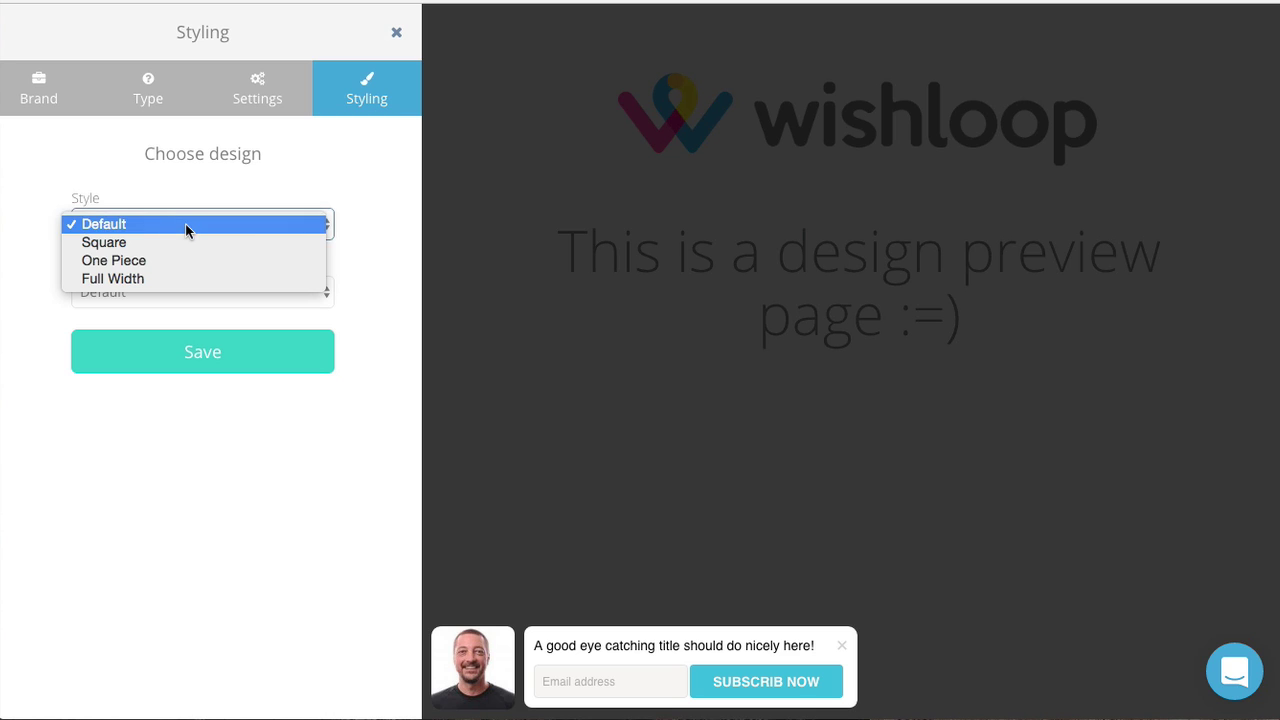
click(180, 242)
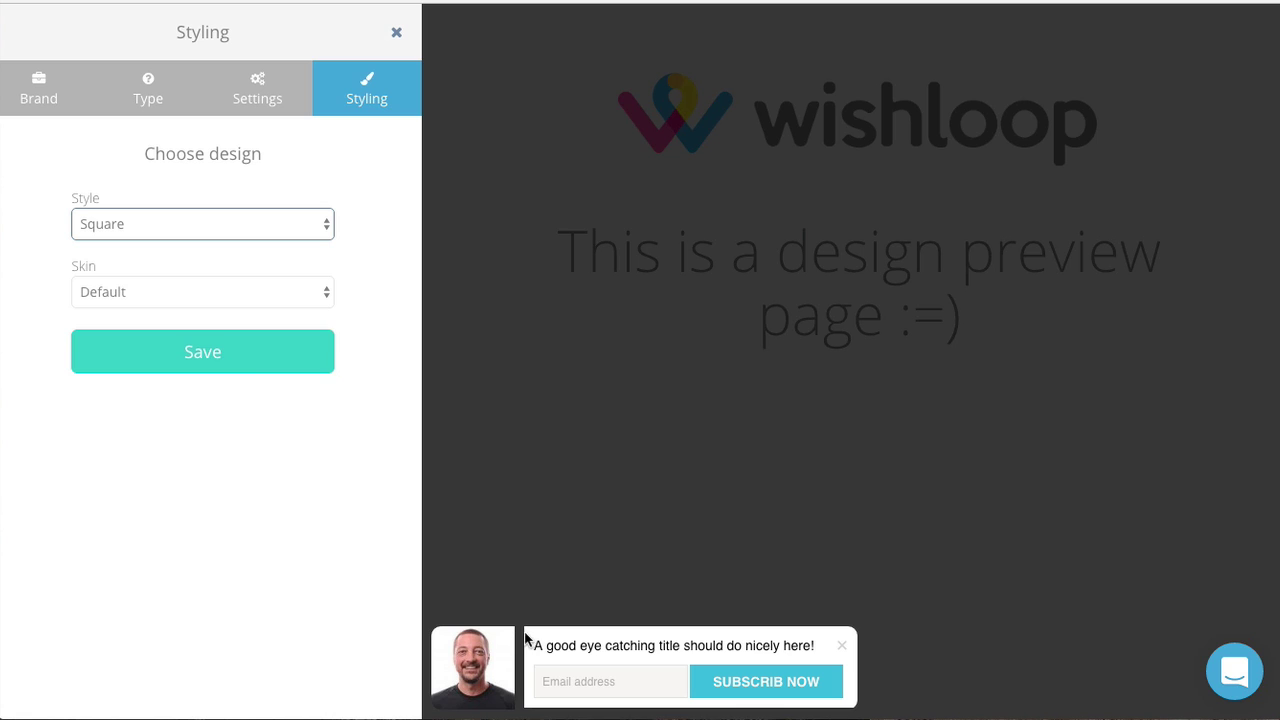
click(220, 240)
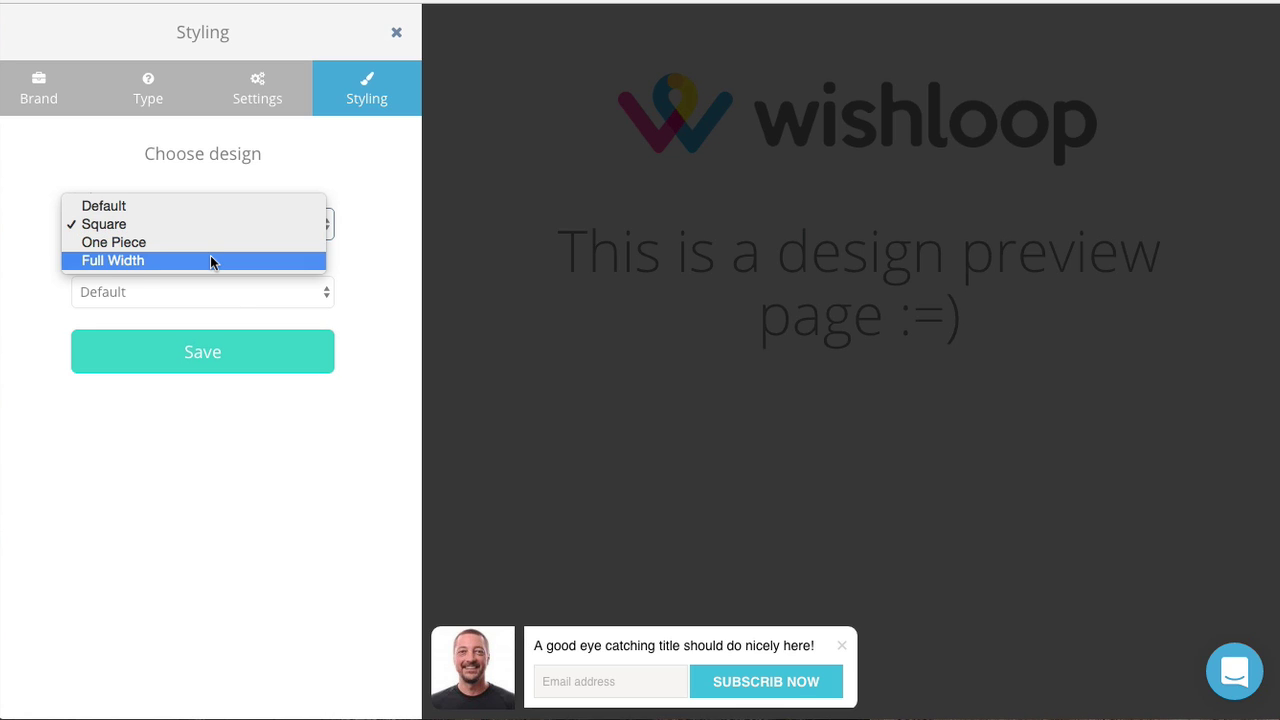
click(212, 258)
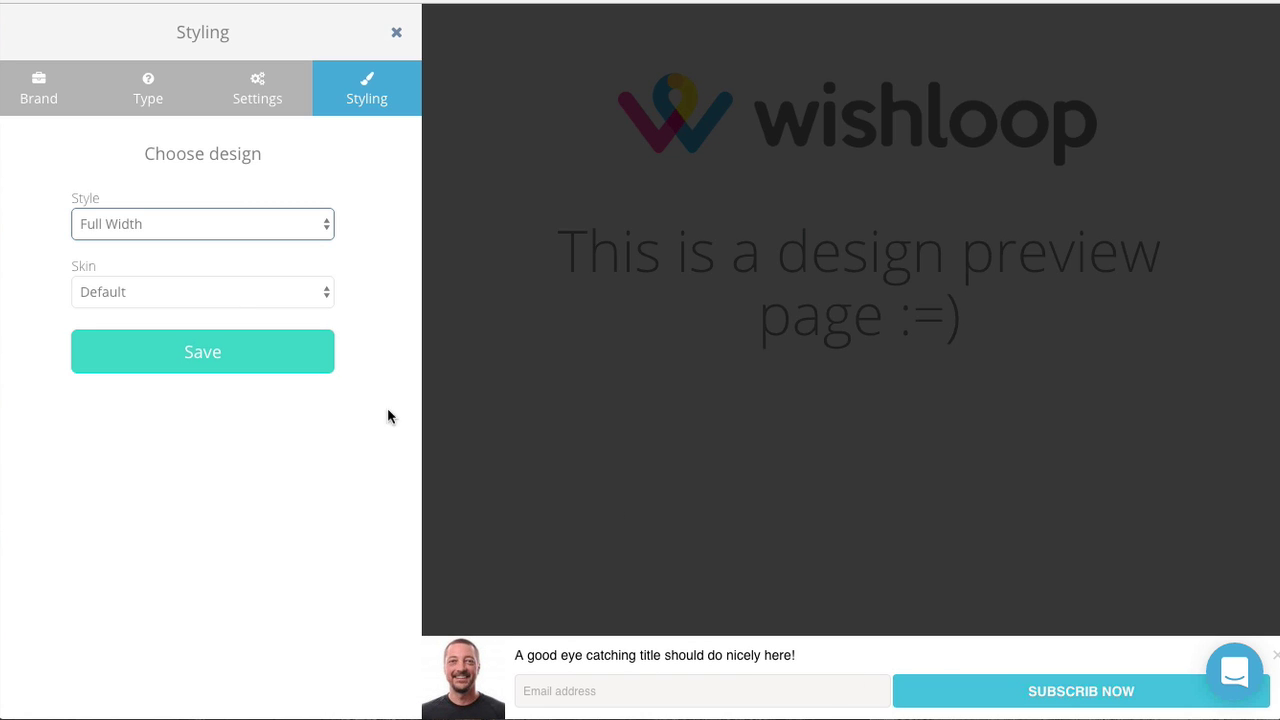
click(232, 222)
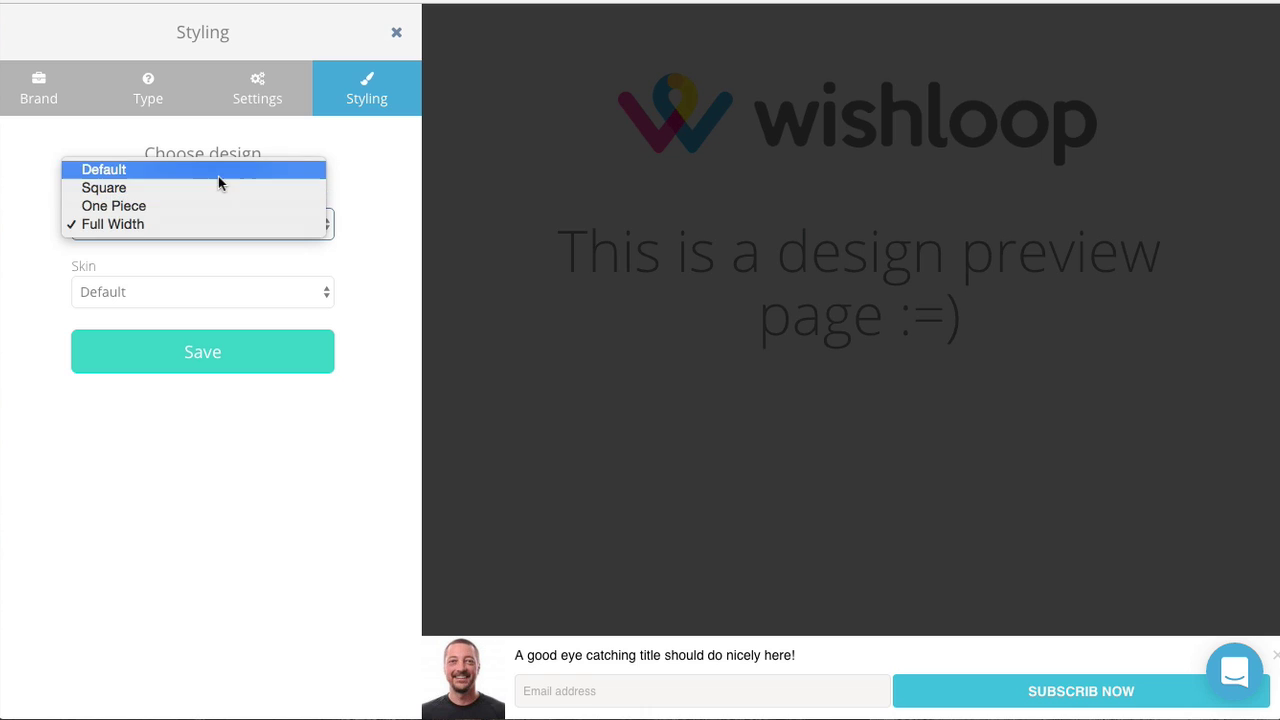
click(218, 174)
Step: Apply the Gamebook skin to the opt-in box and save the box
click(289, 292)
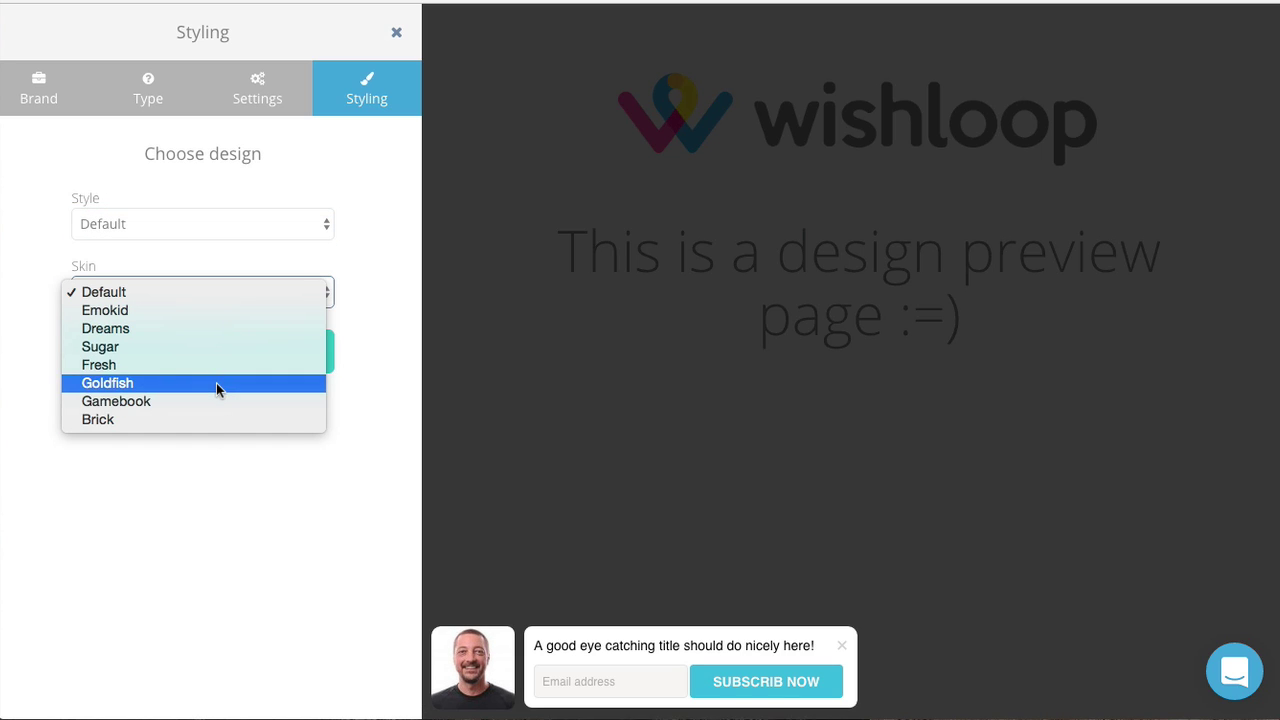
click(213, 401)
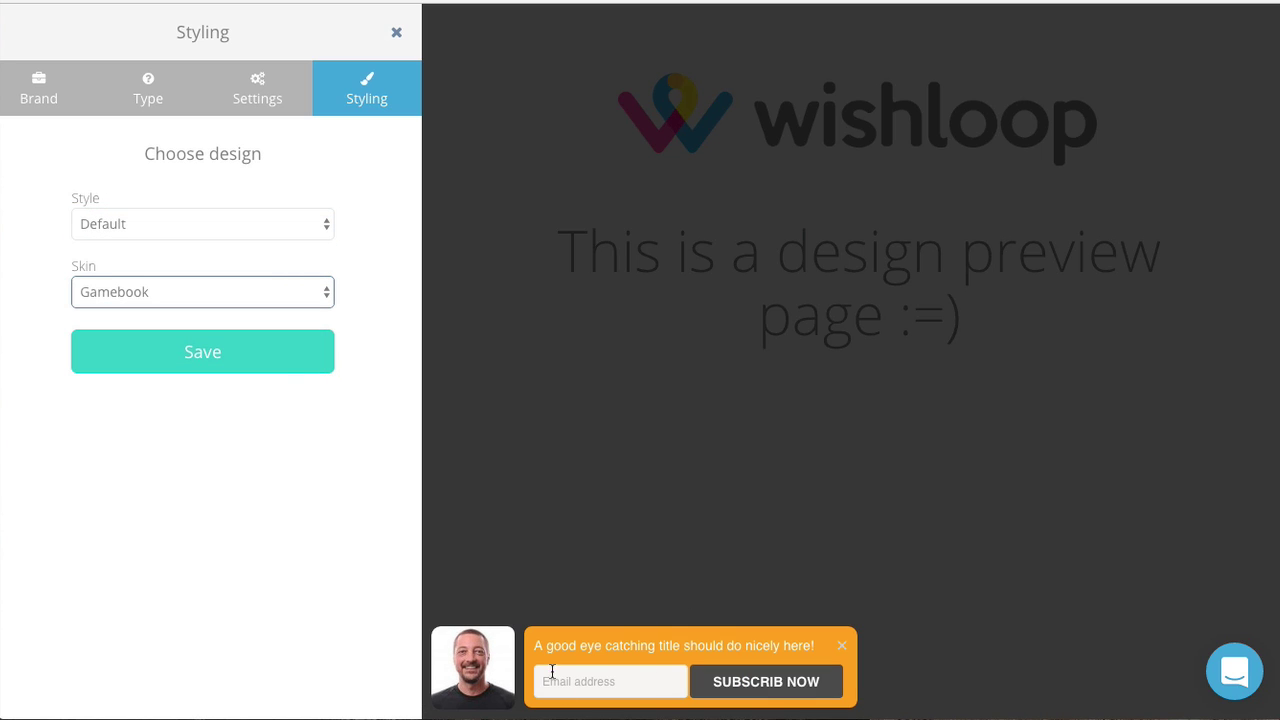
click(258, 298)
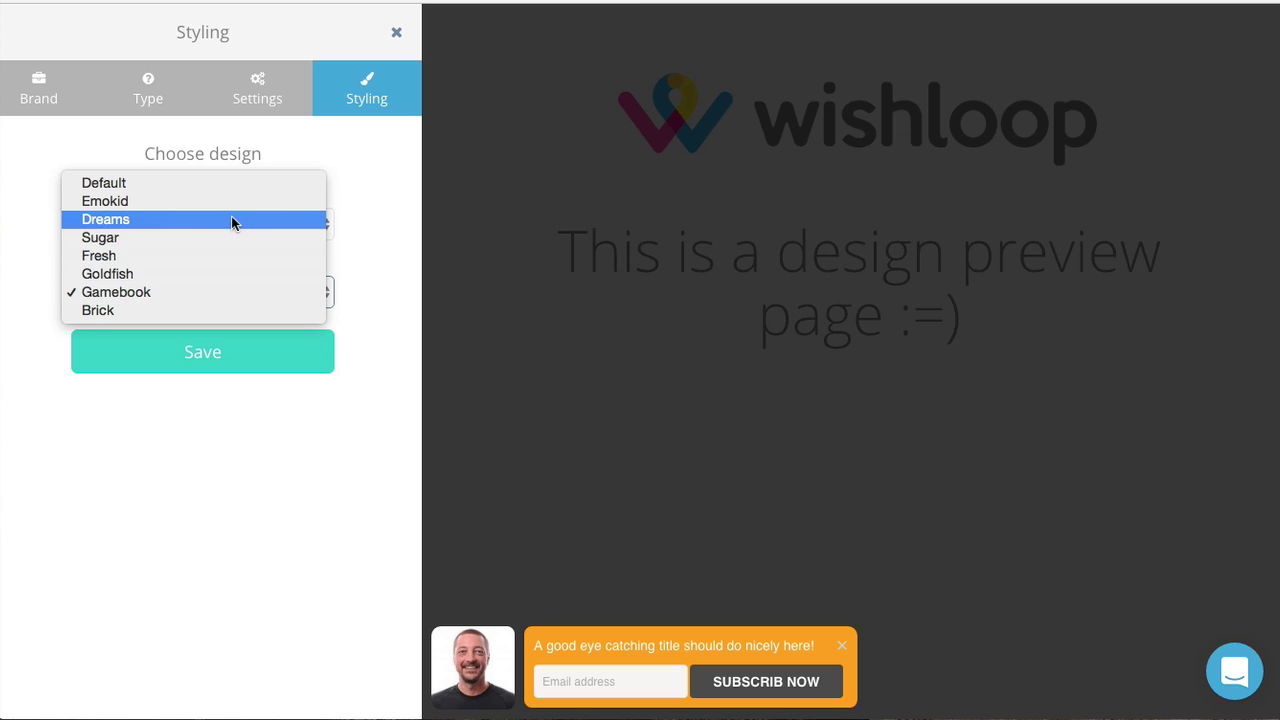
click(217, 290)
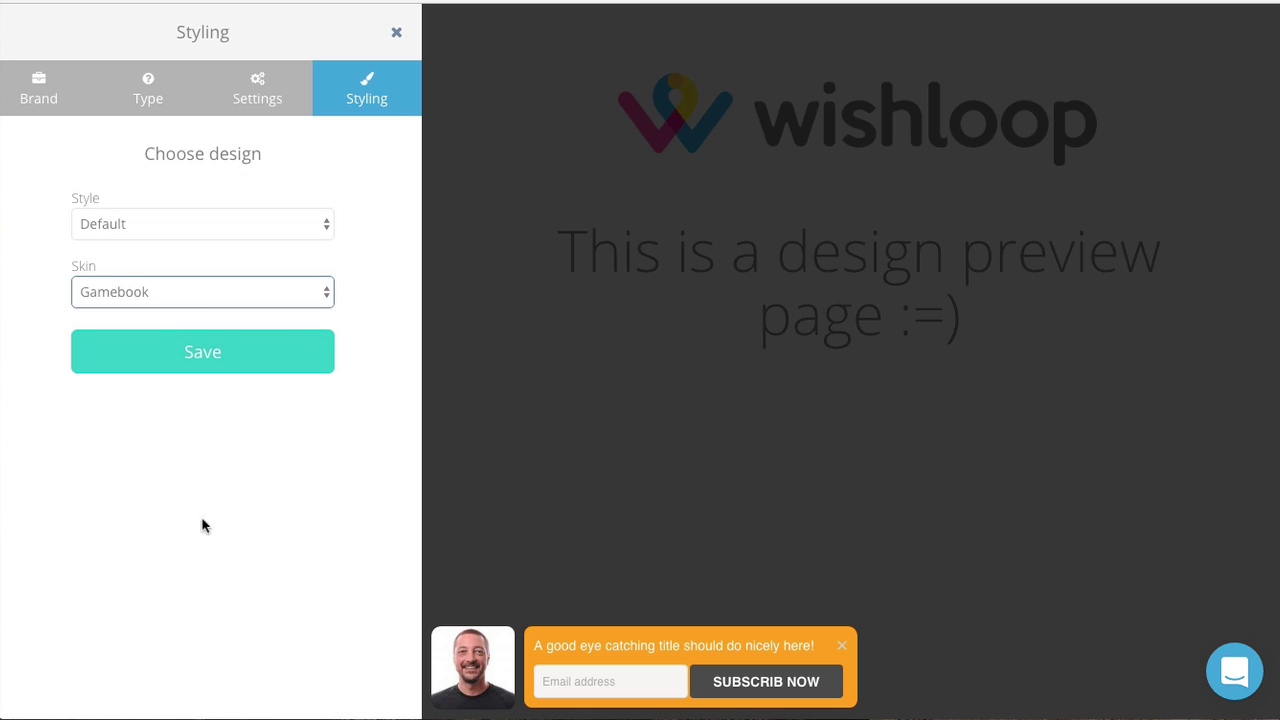
click(225, 358)
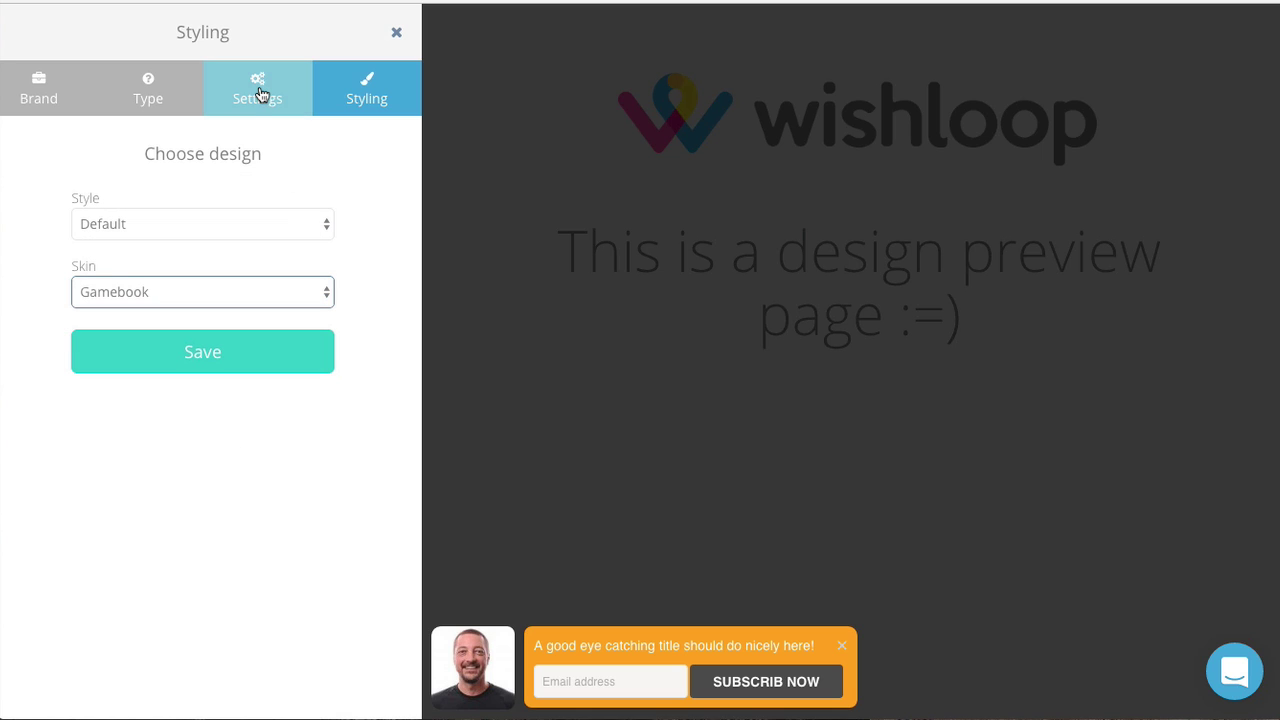
click(230, 366)
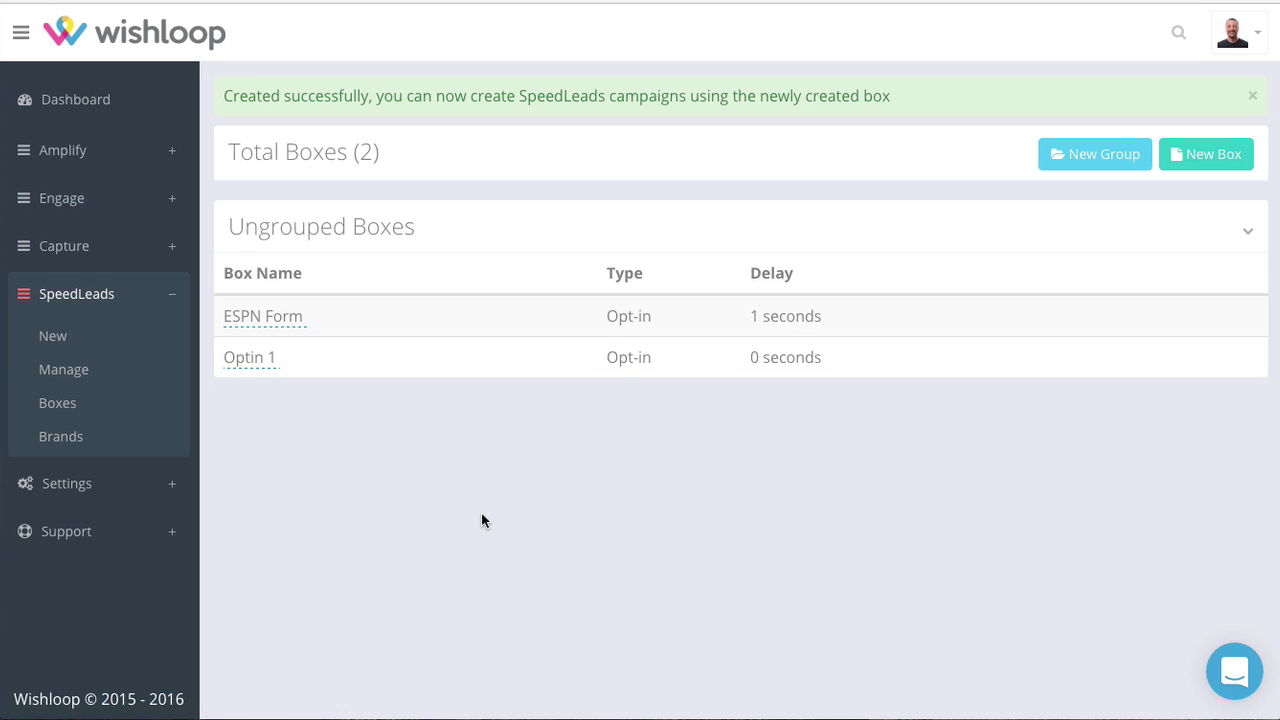
Step: Start a new SpeedLeads campaign and name it "ESPN Demo"
click(80, 371)
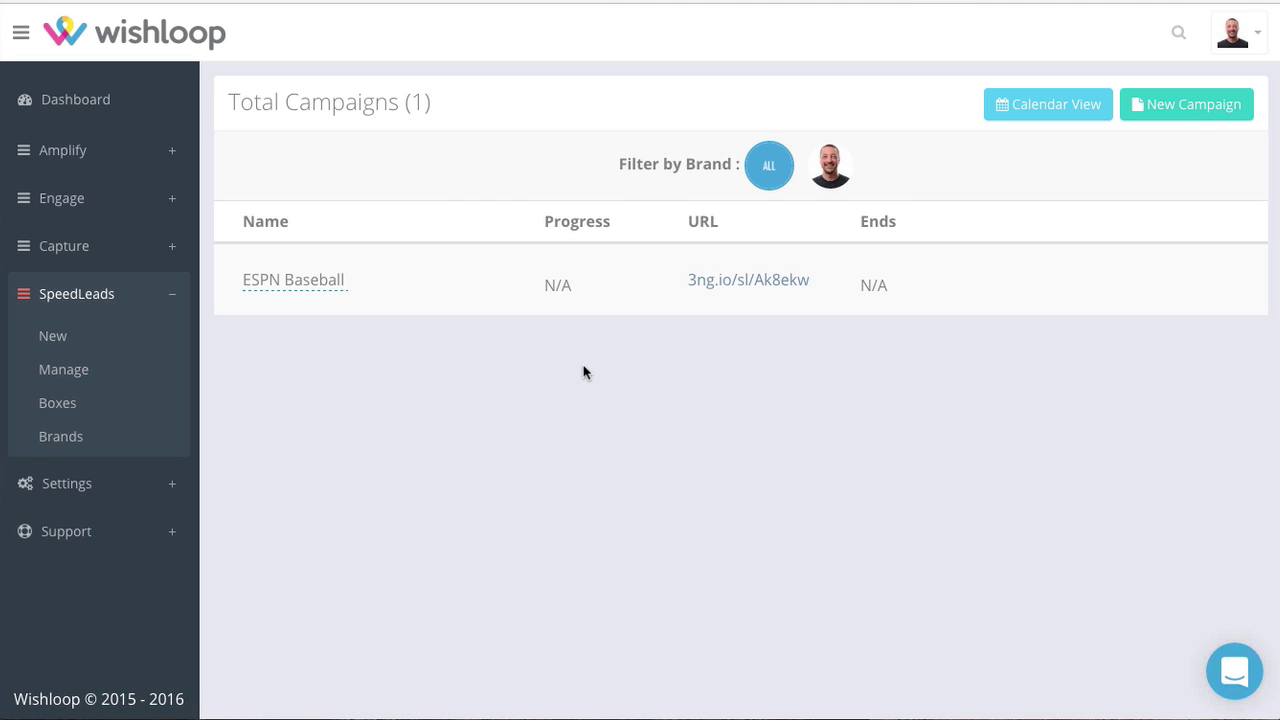
click(1182, 104)
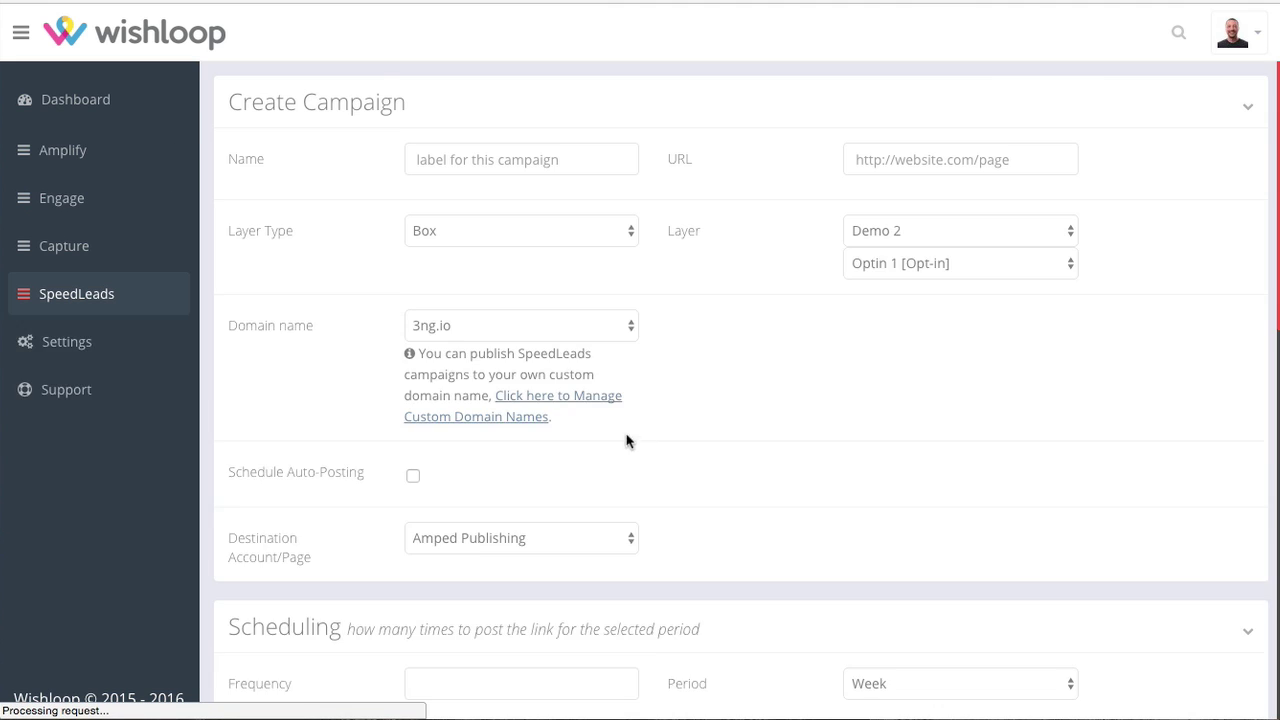
click(537, 158)
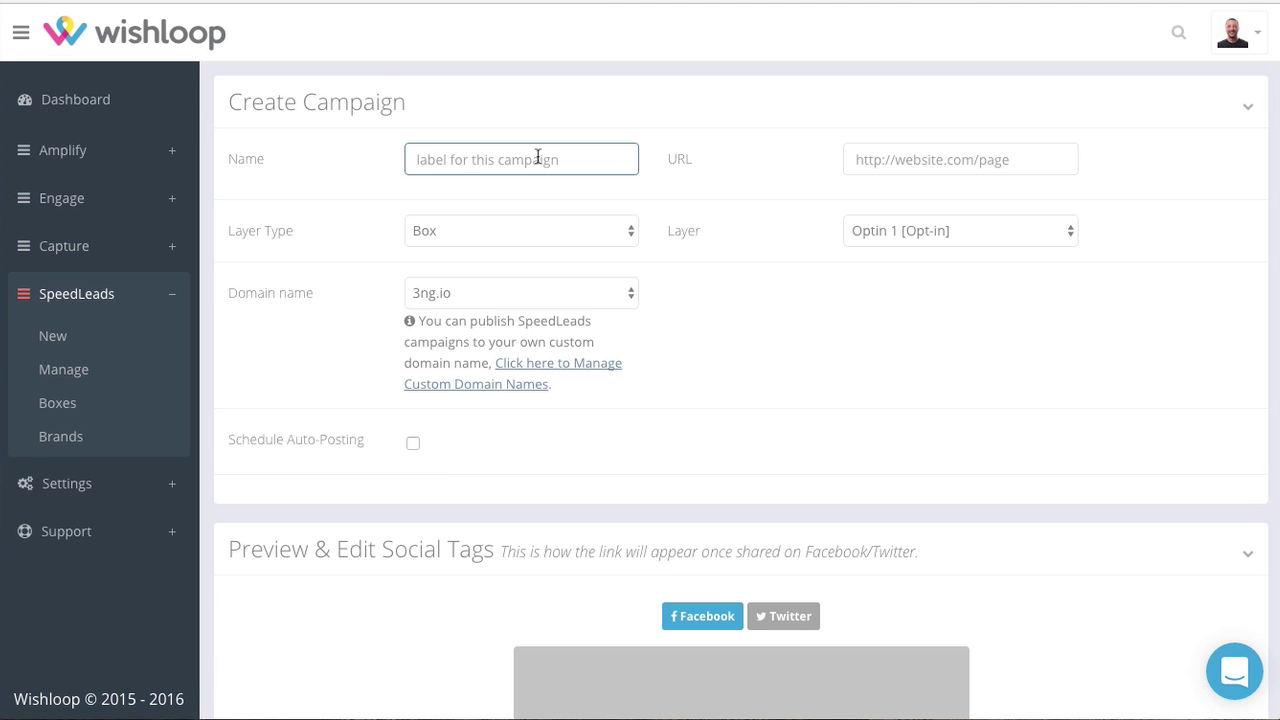
text(ESPN Demo)
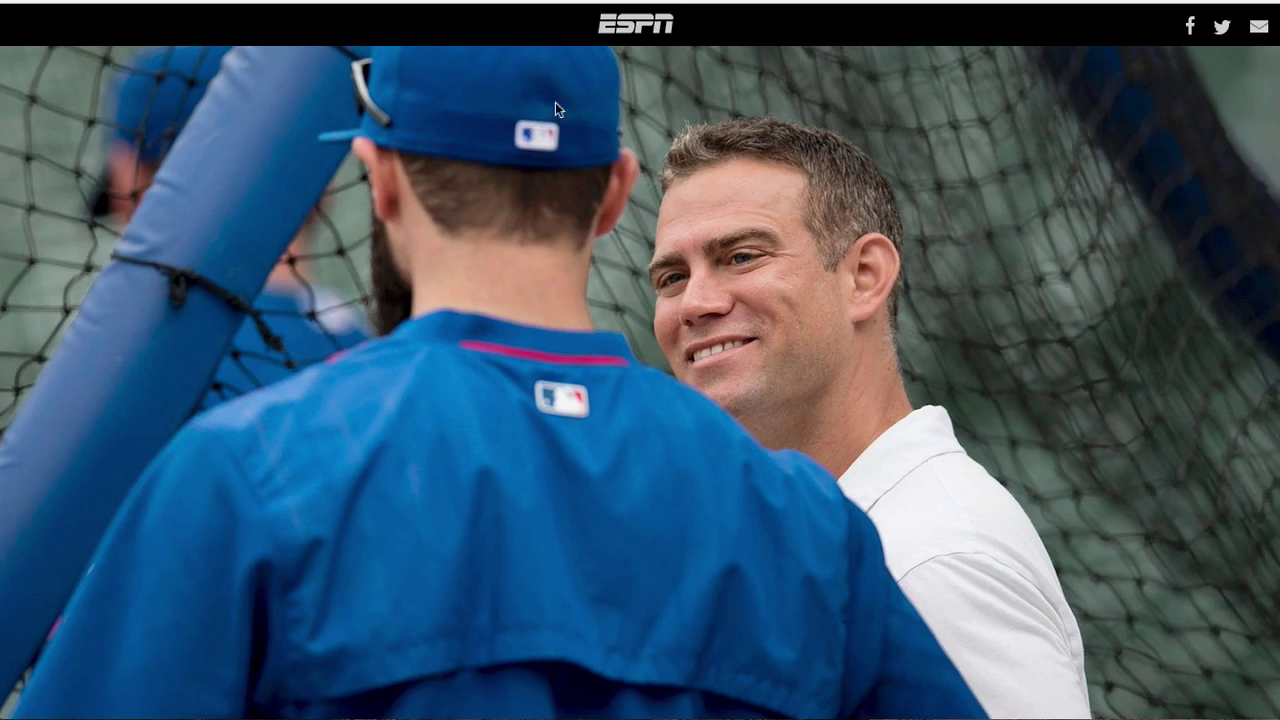
Step: Look through the ESPN feature article on the Cubs and enter its web address as the campaign's URL
scroll(532, 265, down, 20)
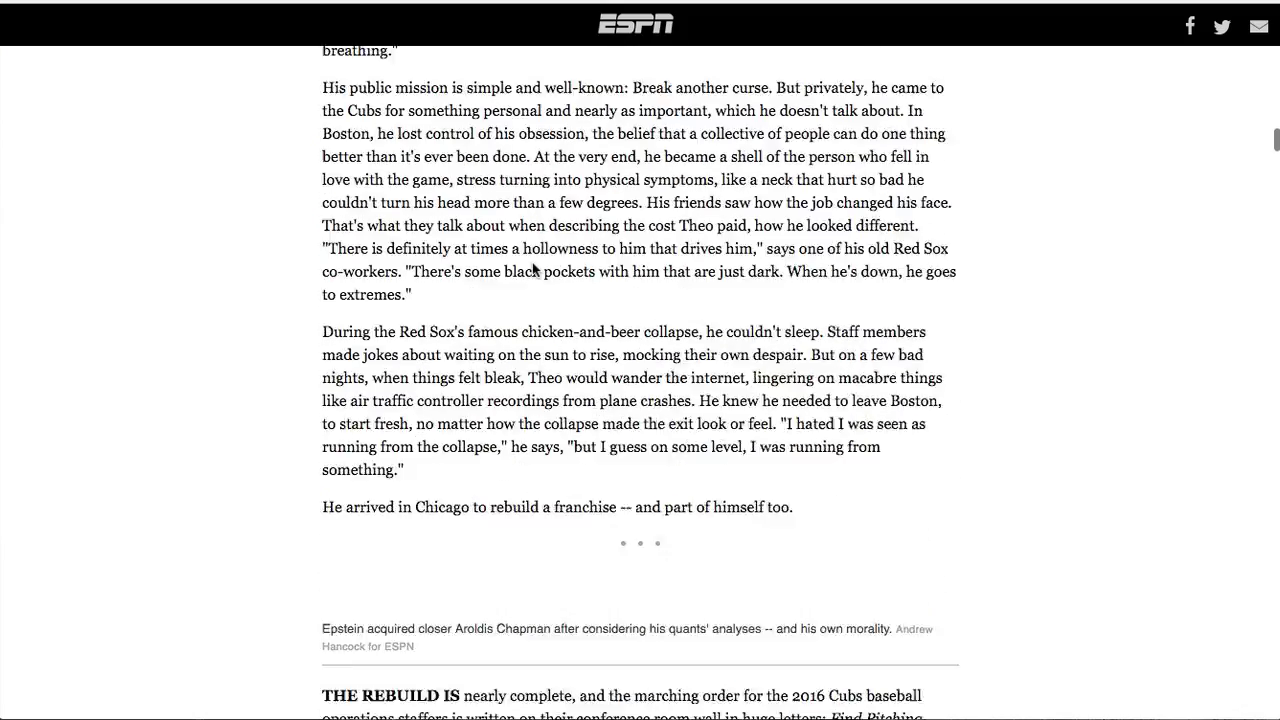
scroll(532, 265, up, 20)
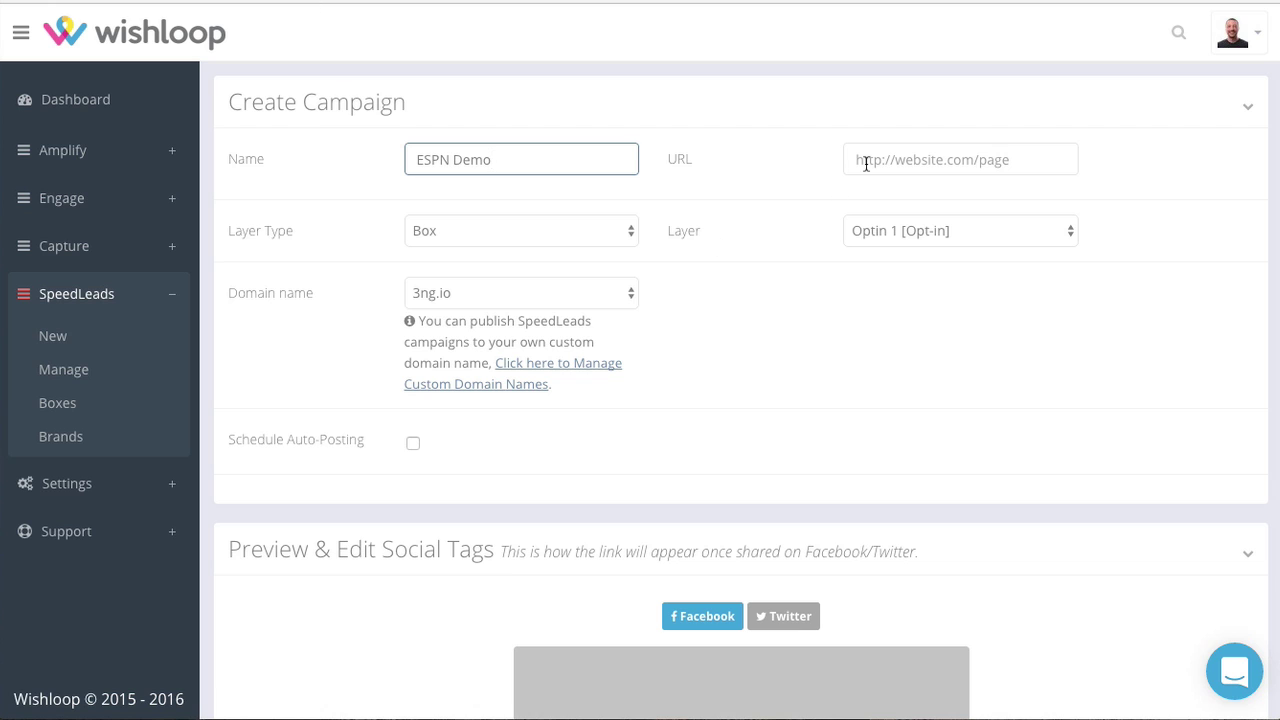
click(866, 162)
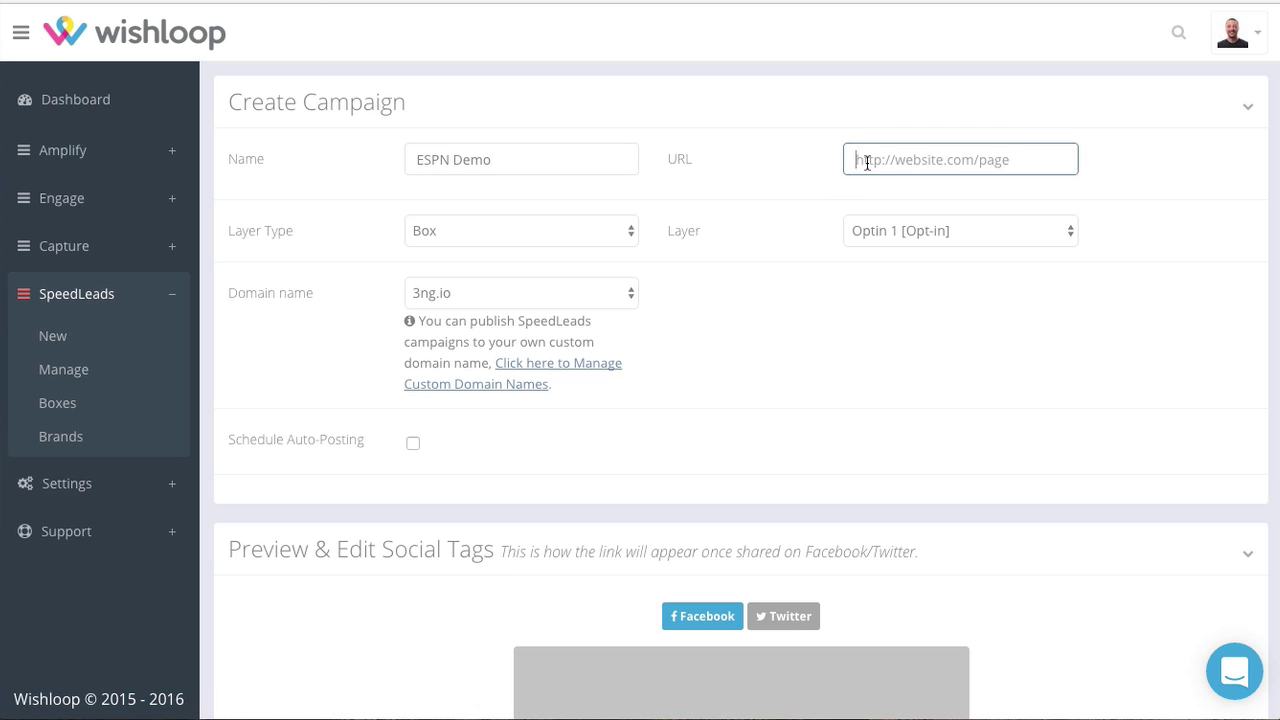
key(ctrl+v)
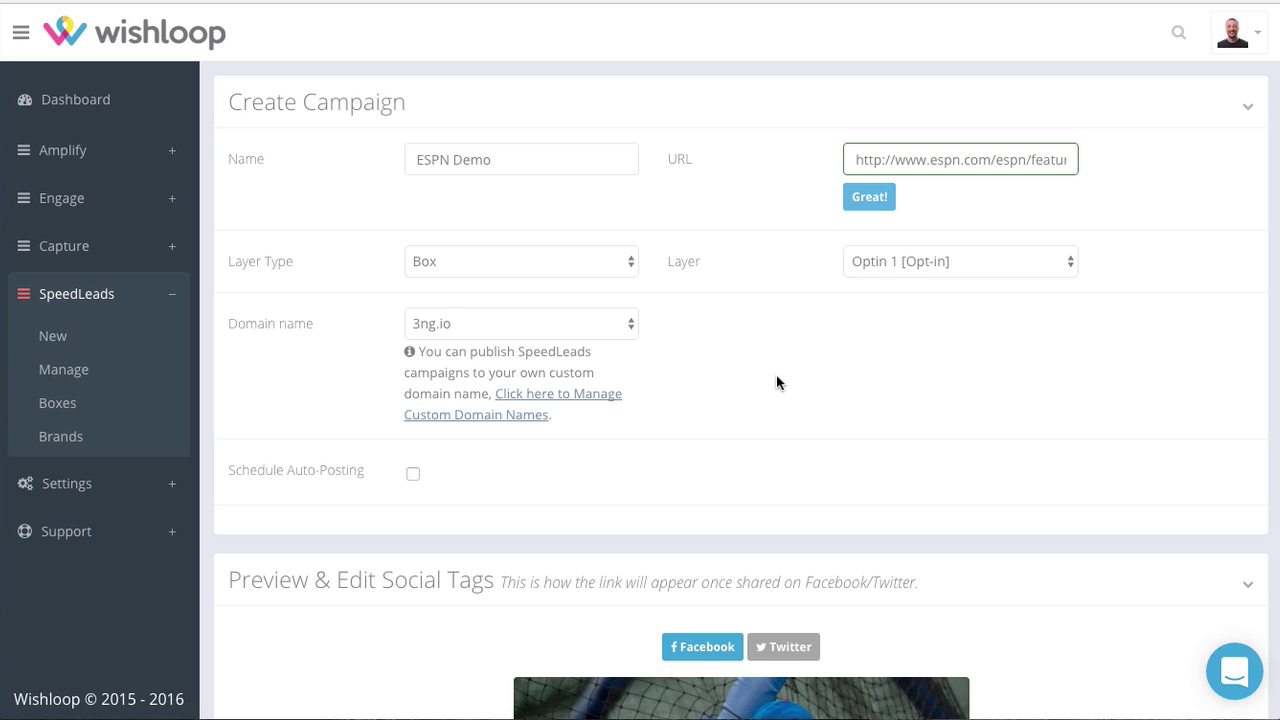
Step: Compare the Facebook and Twitter previews of the shared article link
scroll(777, 380, down, 5)
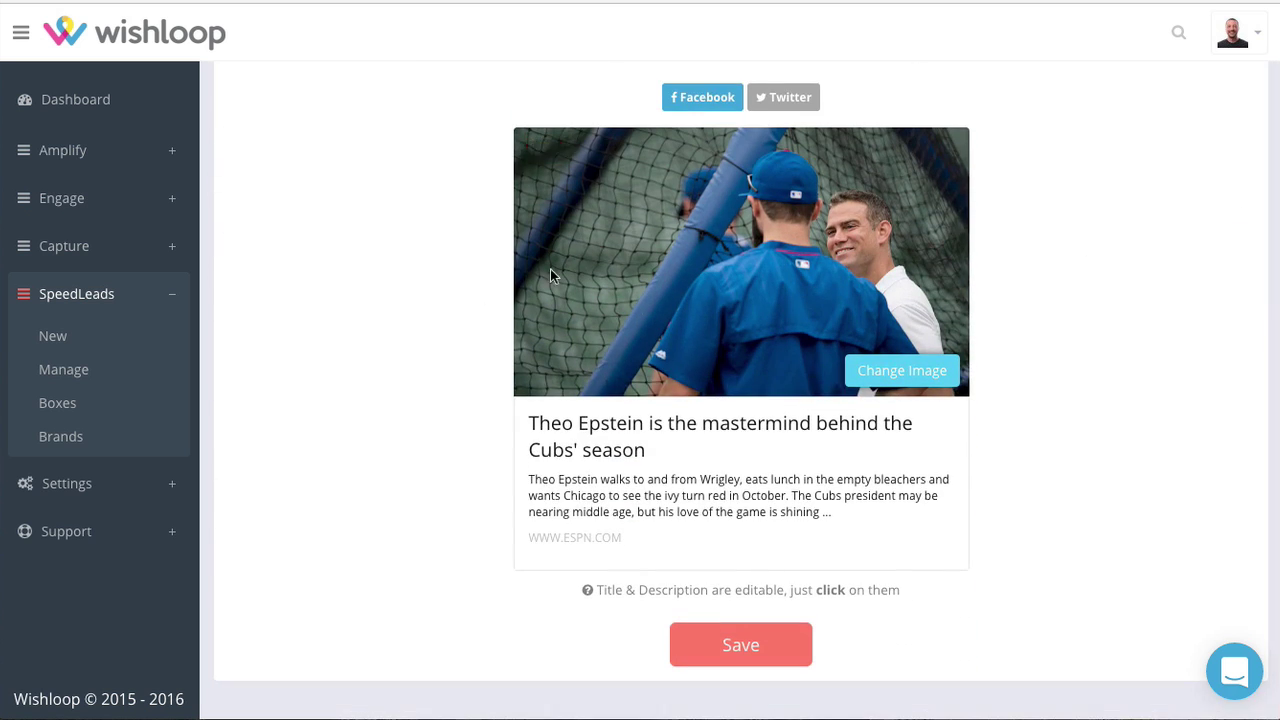
click(772, 100)
click(703, 100)
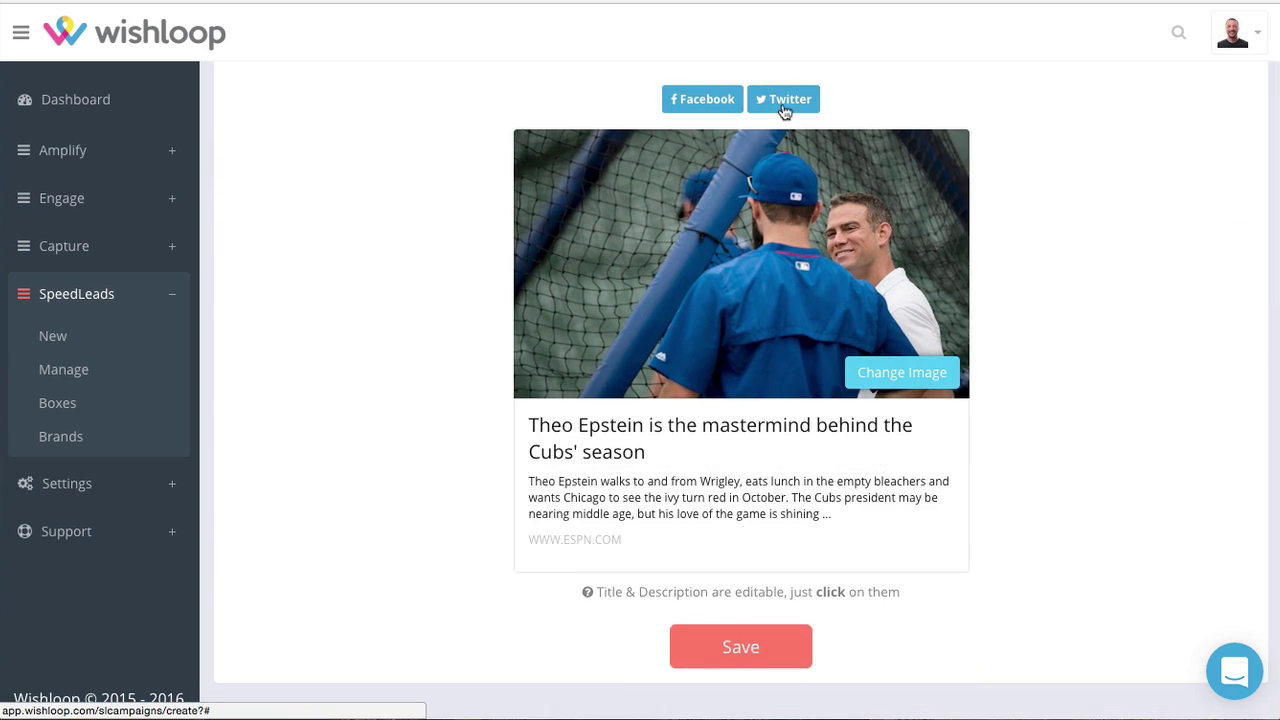
click(777, 104)
click(699, 110)
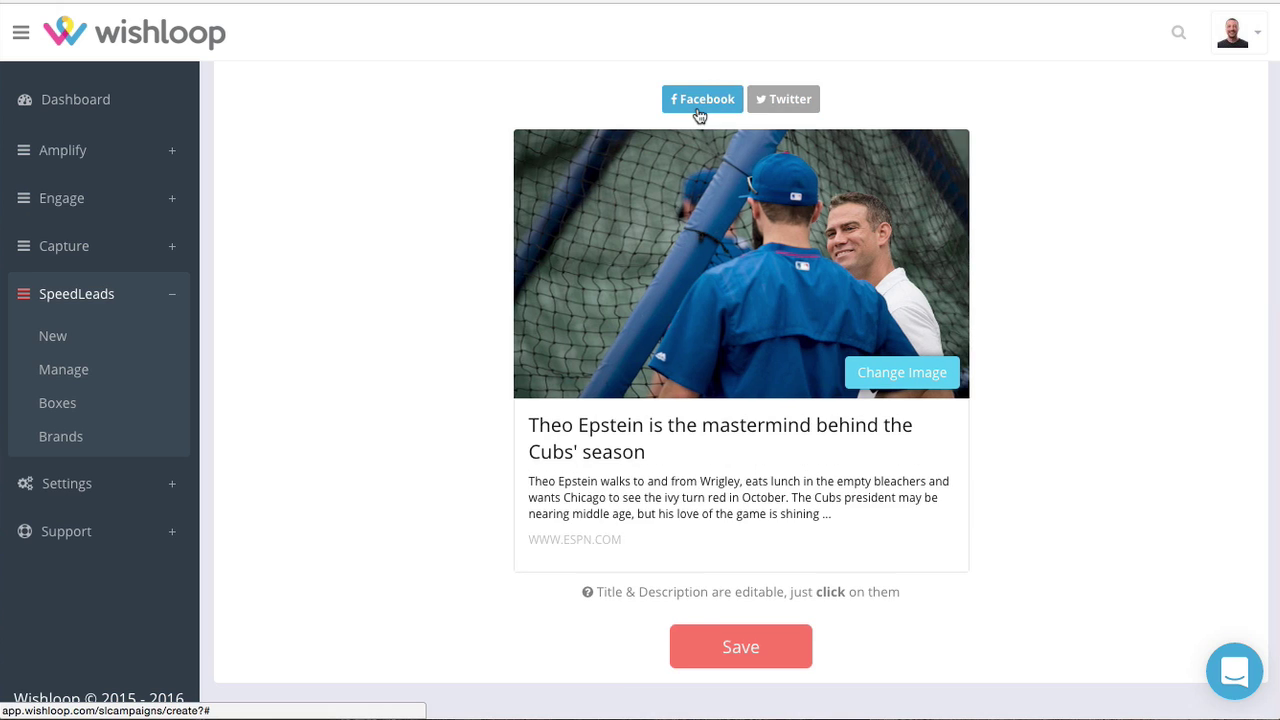
Step: Open the Facebook preview's title and description for editing and leave both texts as they are
click(670, 425)
click(680, 495)
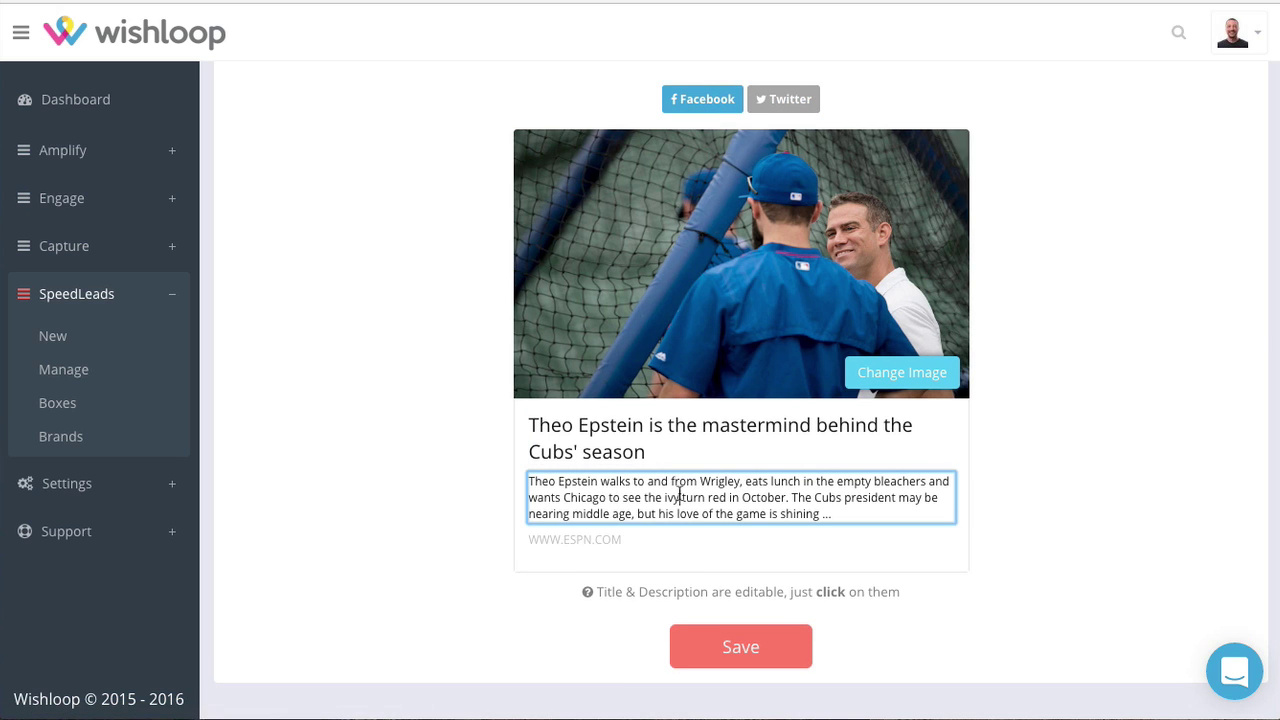
click(716, 440)
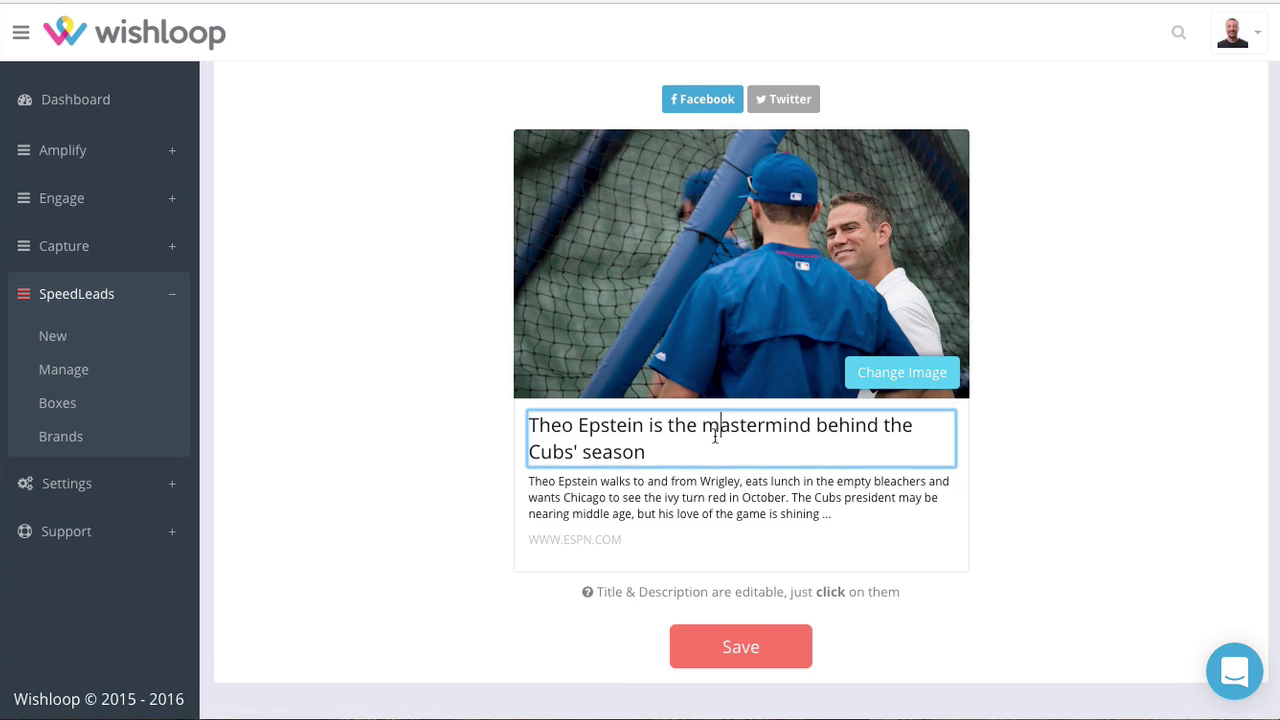
click(436, 320)
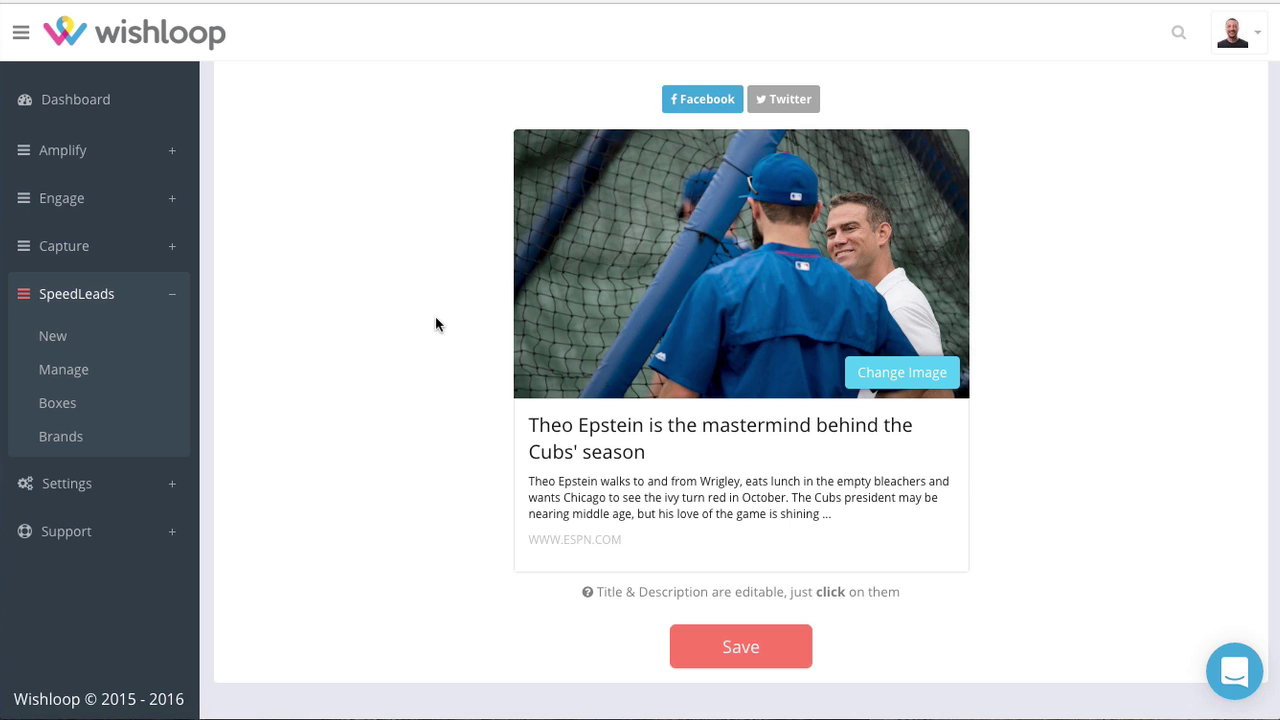
Step: Review the layer types offered for the ESPN Demo campaign and keep Box selected
scroll(405, 404, up, 5)
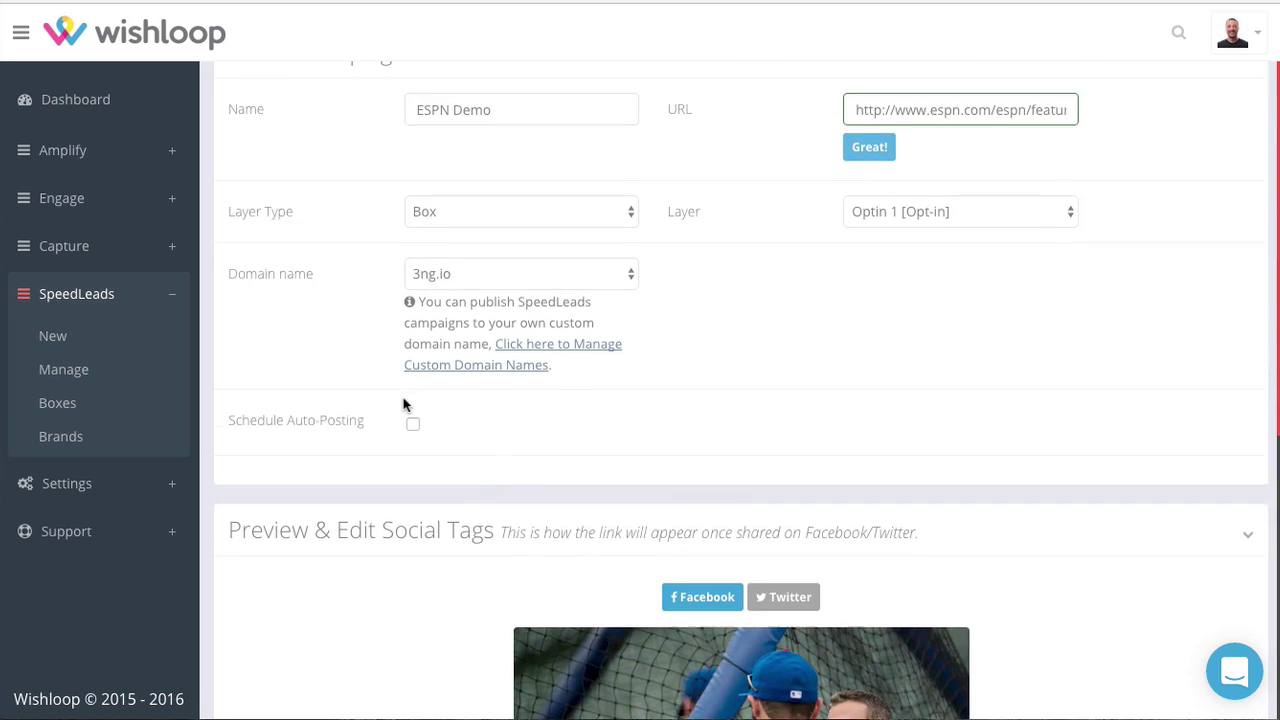
scroll(405, 404, up, 1)
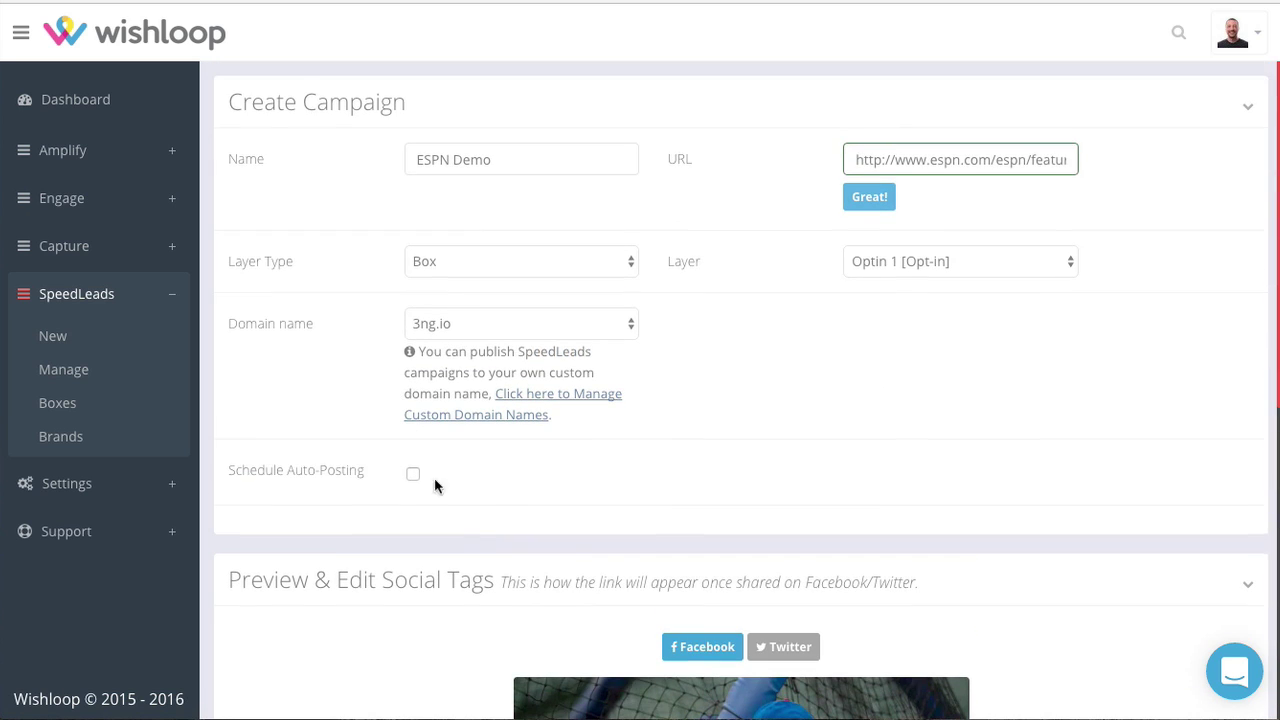
click(590, 268)
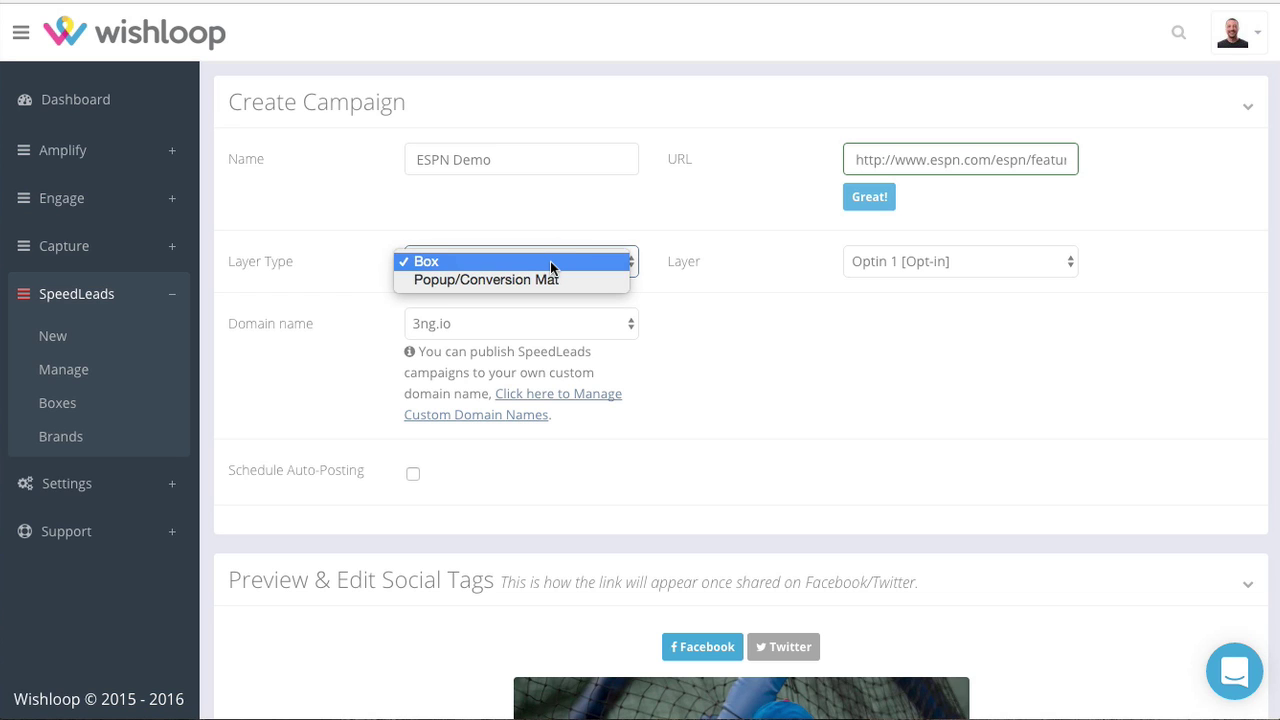
click(550, 261)
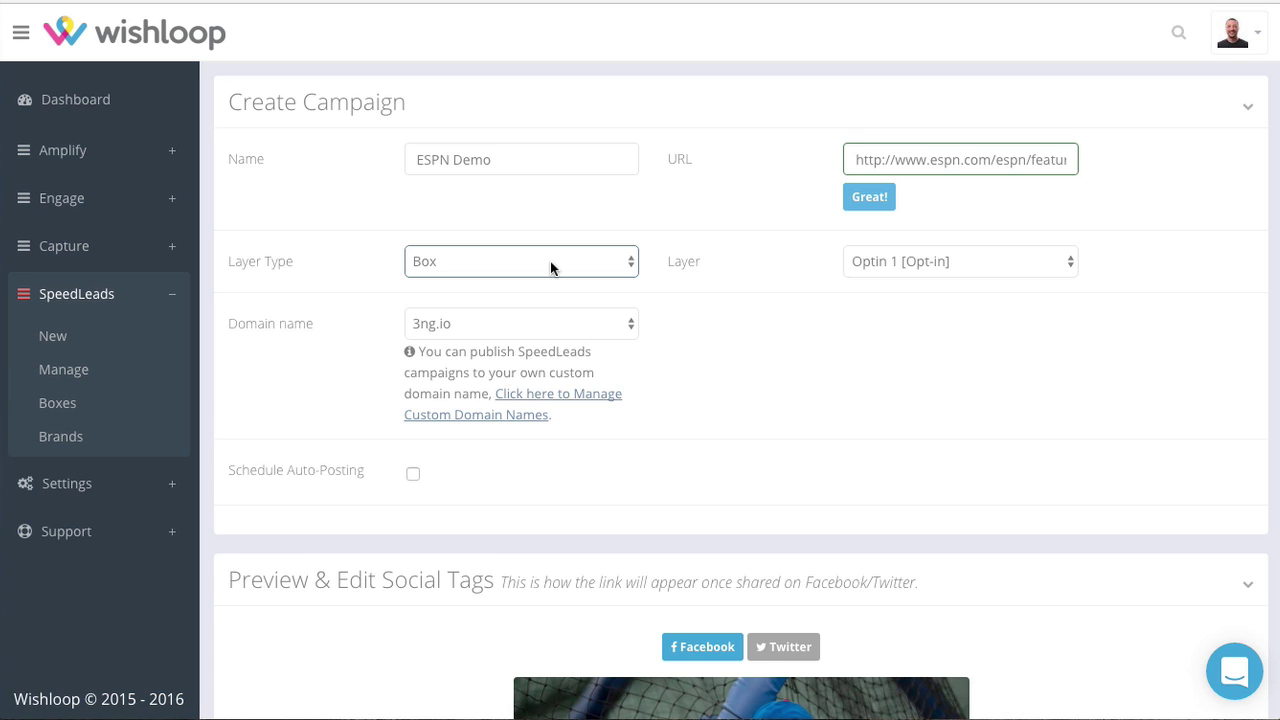
click(550, 261)
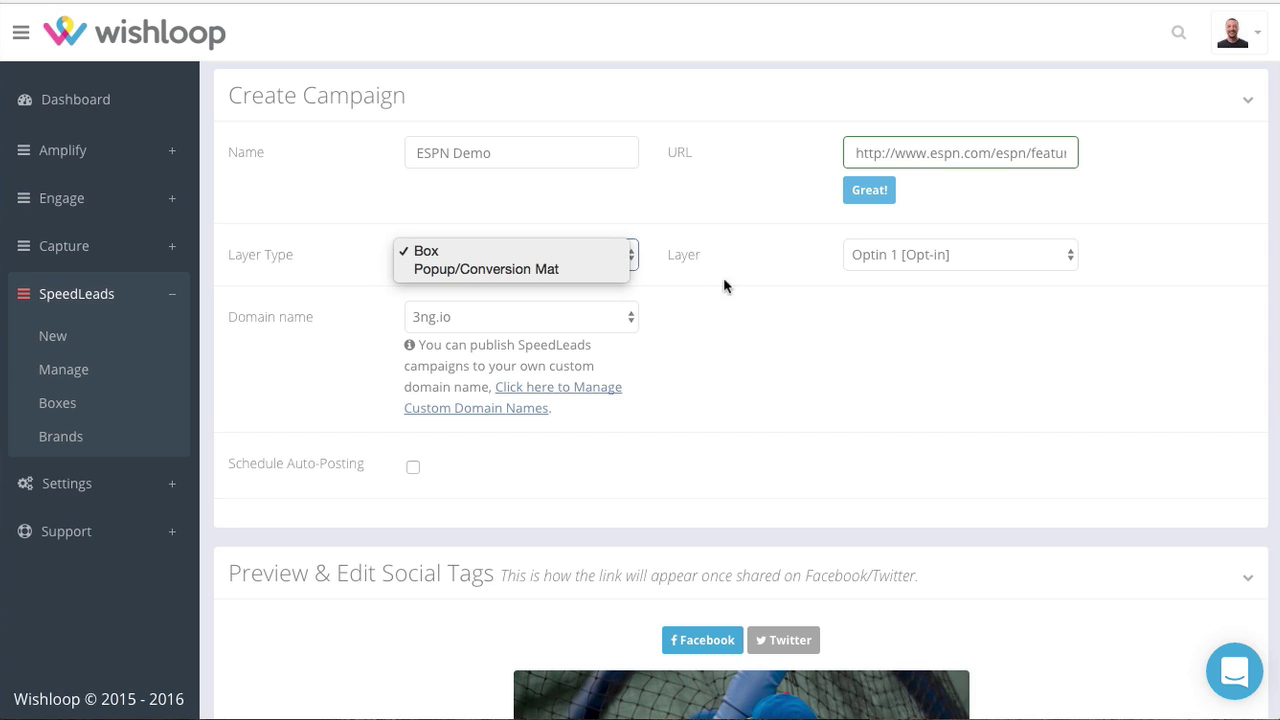
click(813, 322)
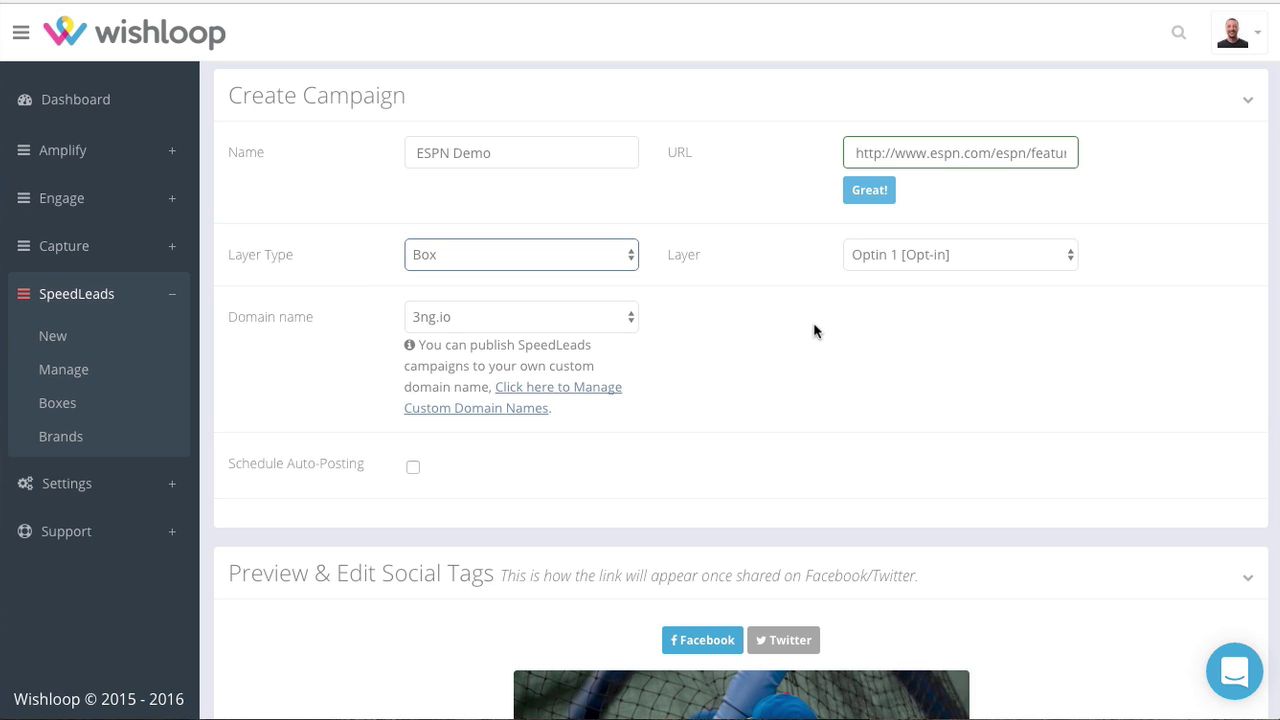
Step: Switch the layer type to Popup/Conversion Mat, check which layers it offers, and set the type back to Box
click(595, 254)
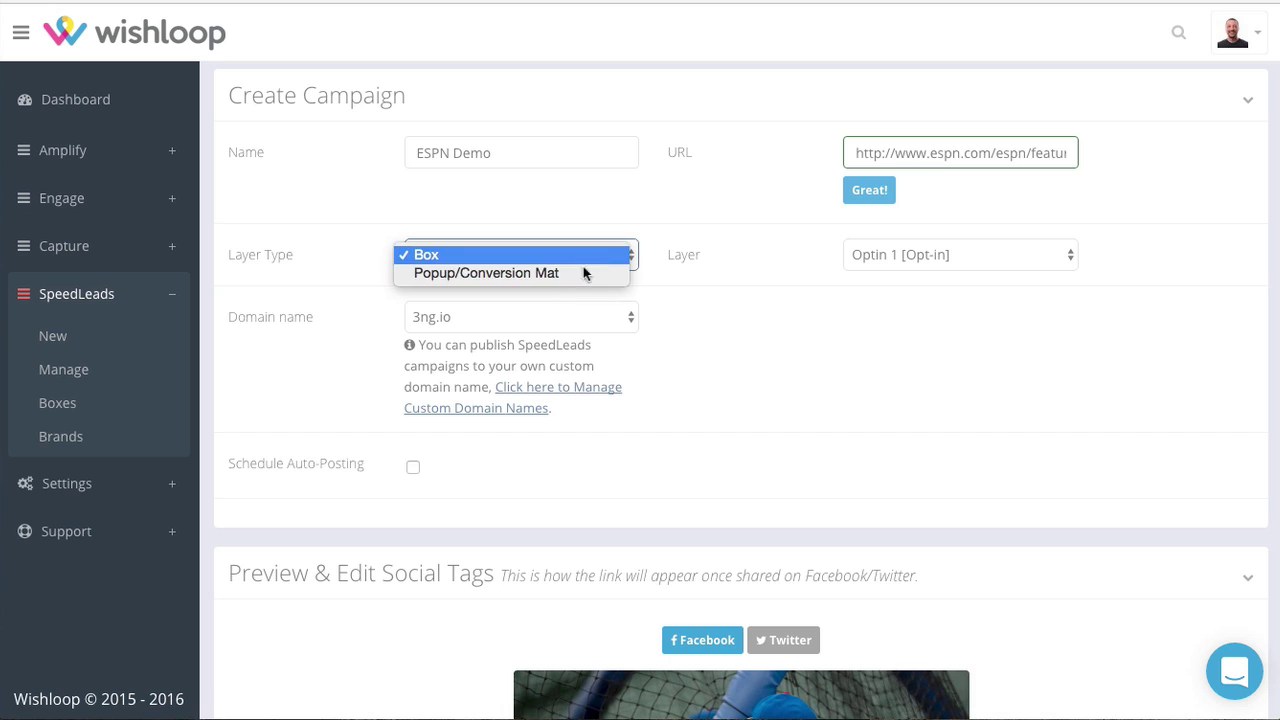
click(600, 270)
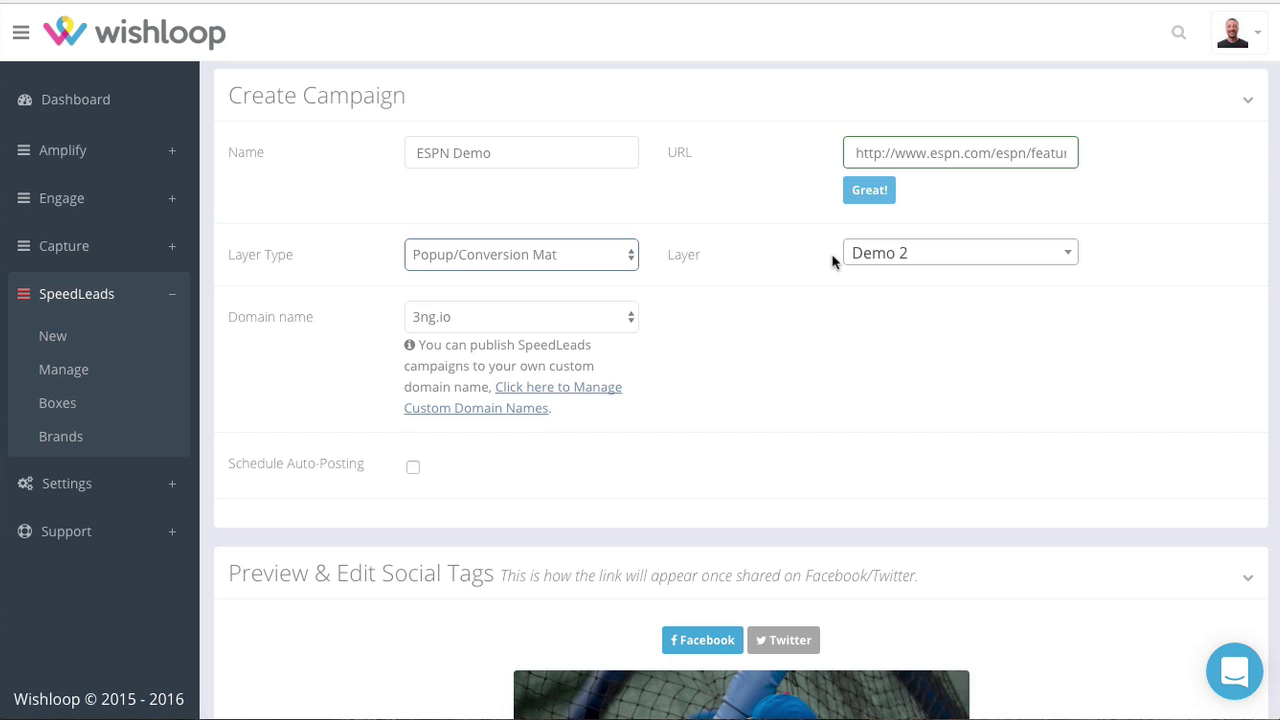
click(886, 254)
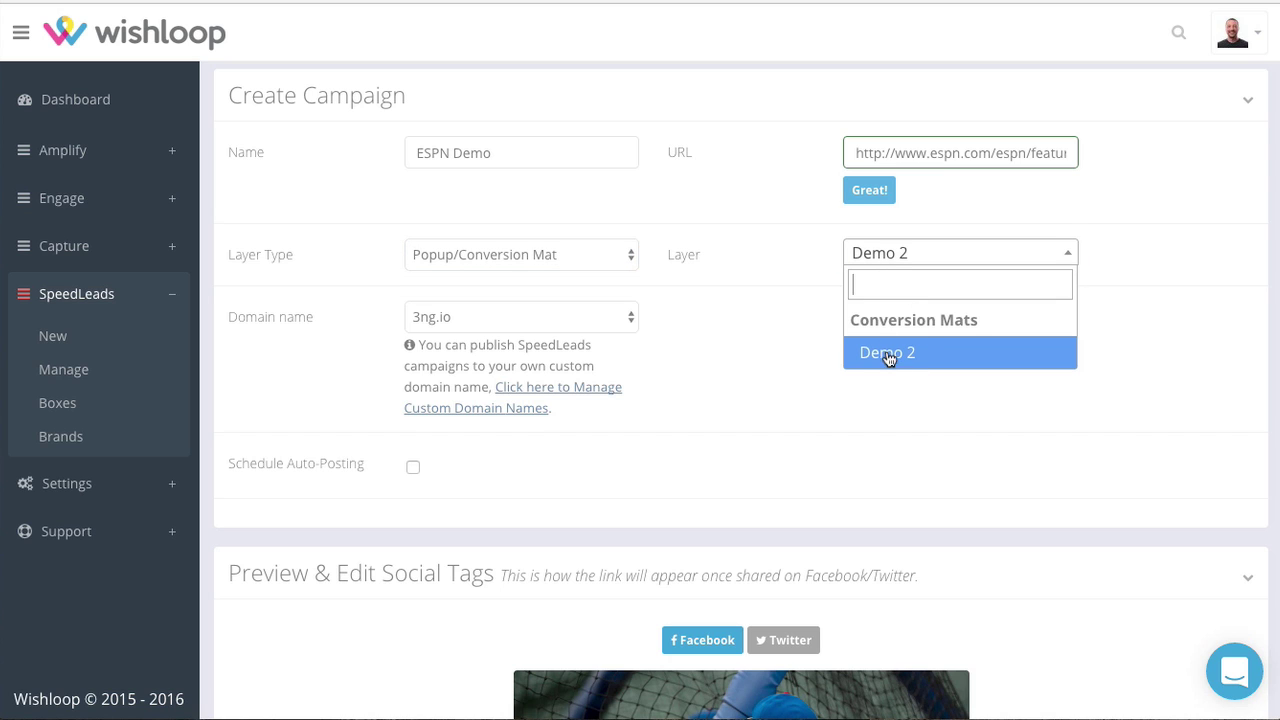
click(811, 361)
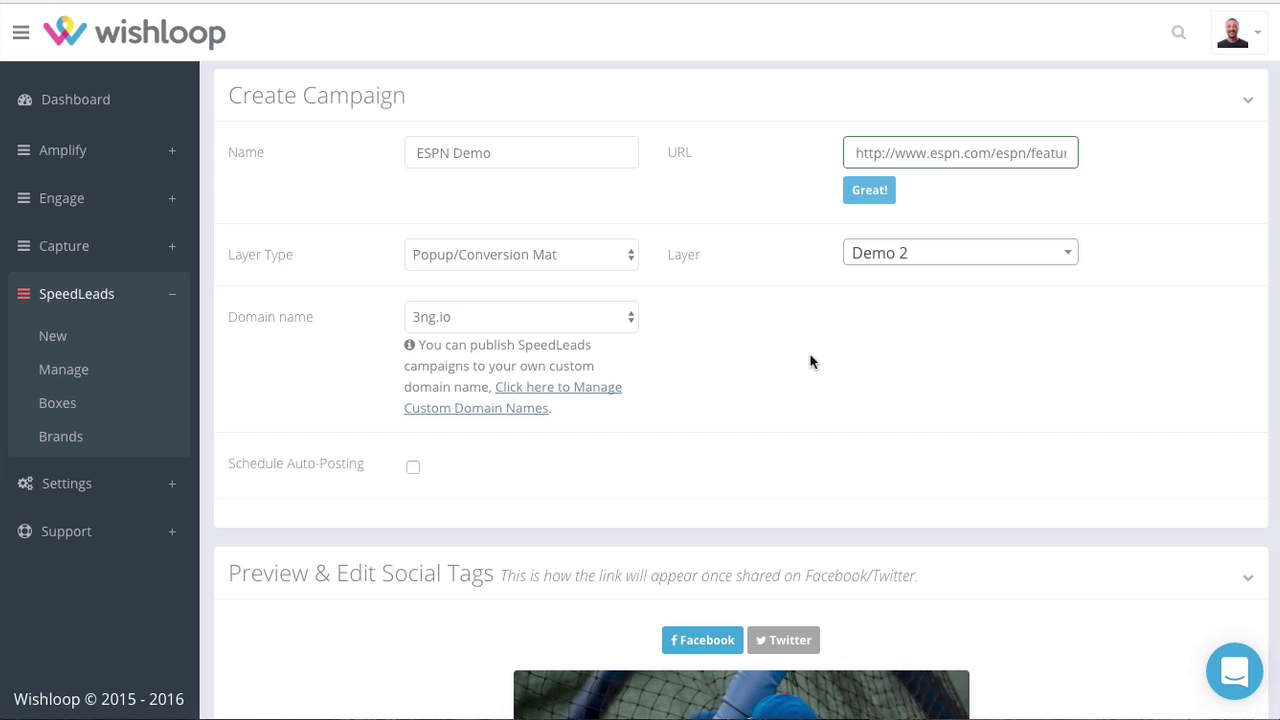
click(630, 258)
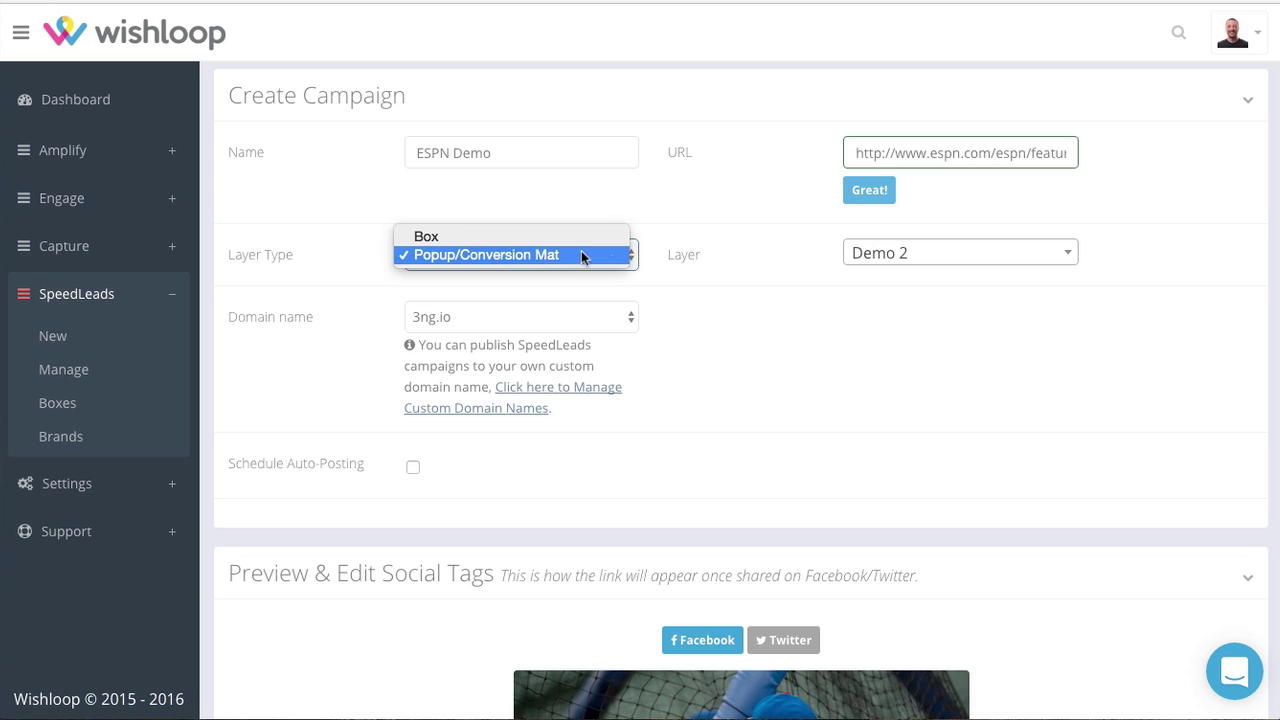
click(556, 234)
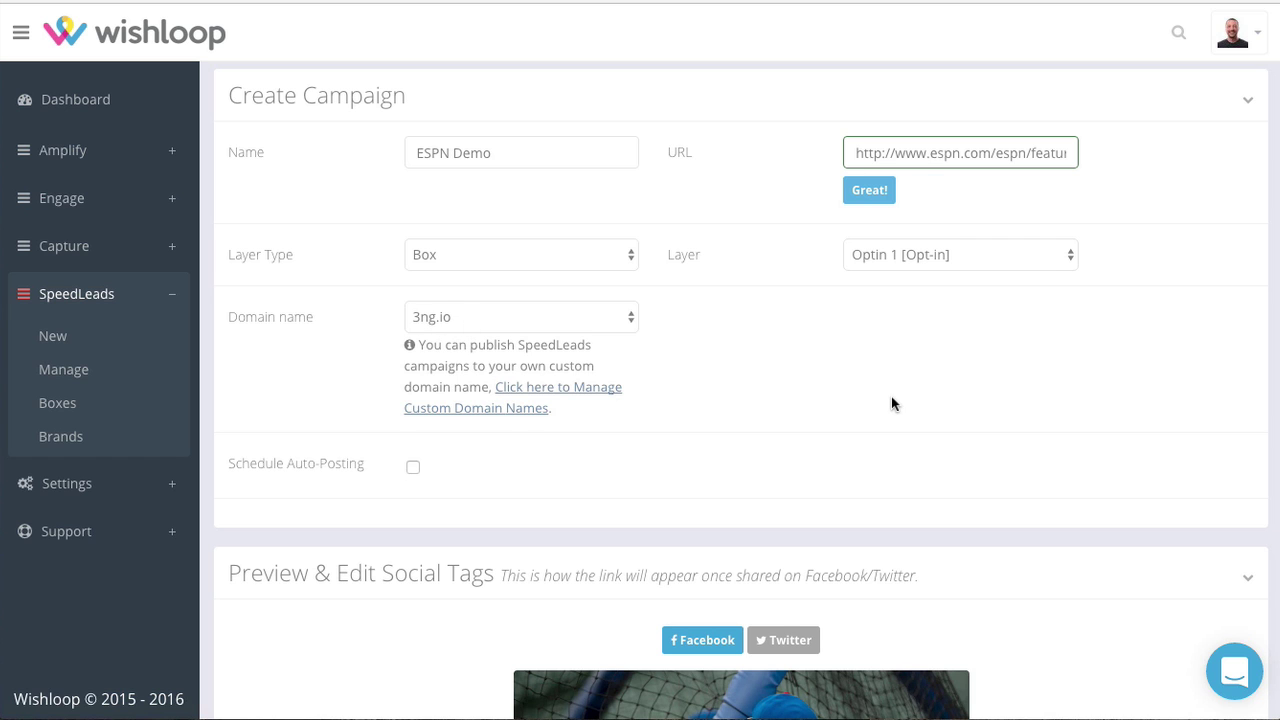
Step: Turn on Schedule Auto-Posting and check the available destination accounts, keeping Amped Publishing
scroll(893, 403, down, 3)
scroll(893, 403, up, 1)
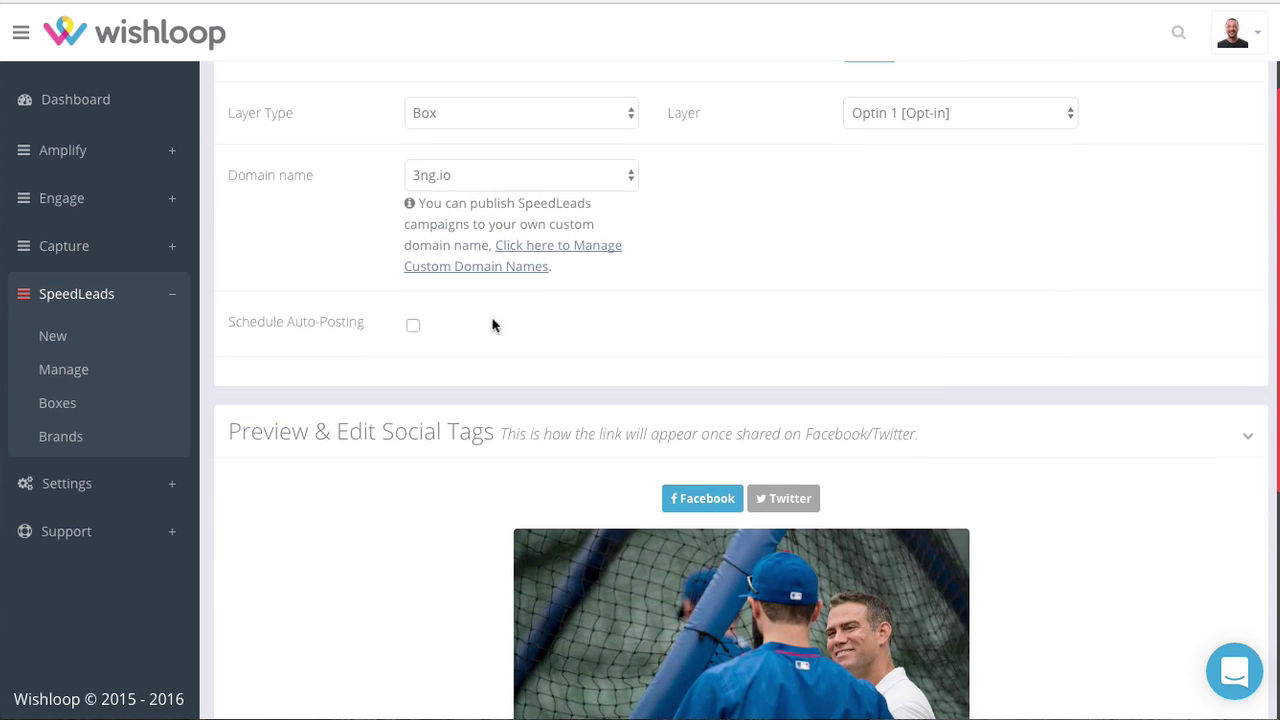
click(413, 327)
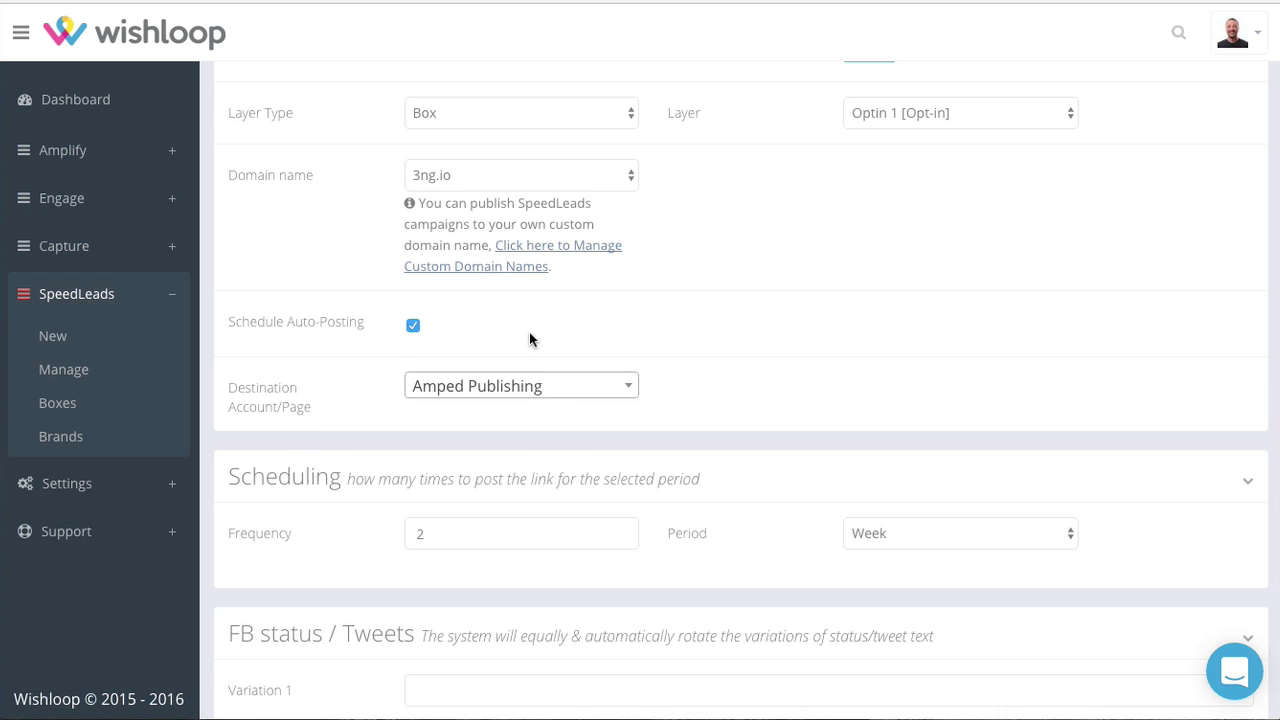
scroll(529, 335, down, 1)
click(513, 279)
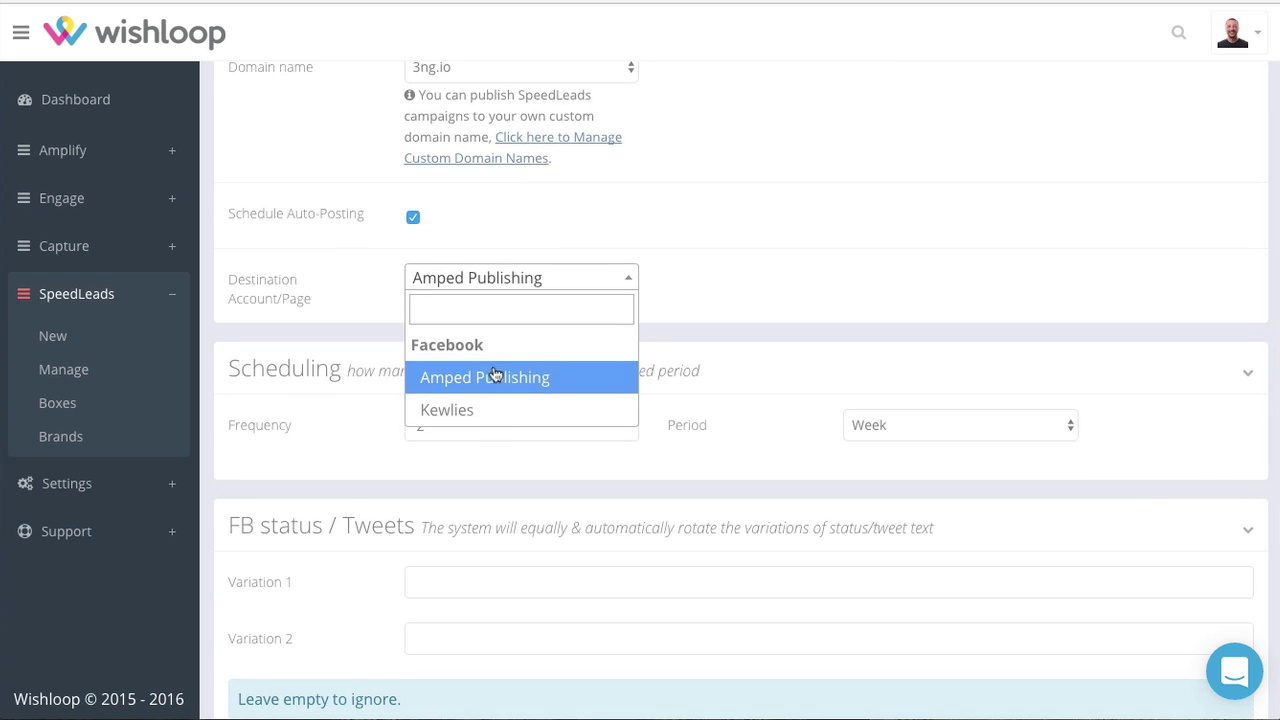
click(722, 247)
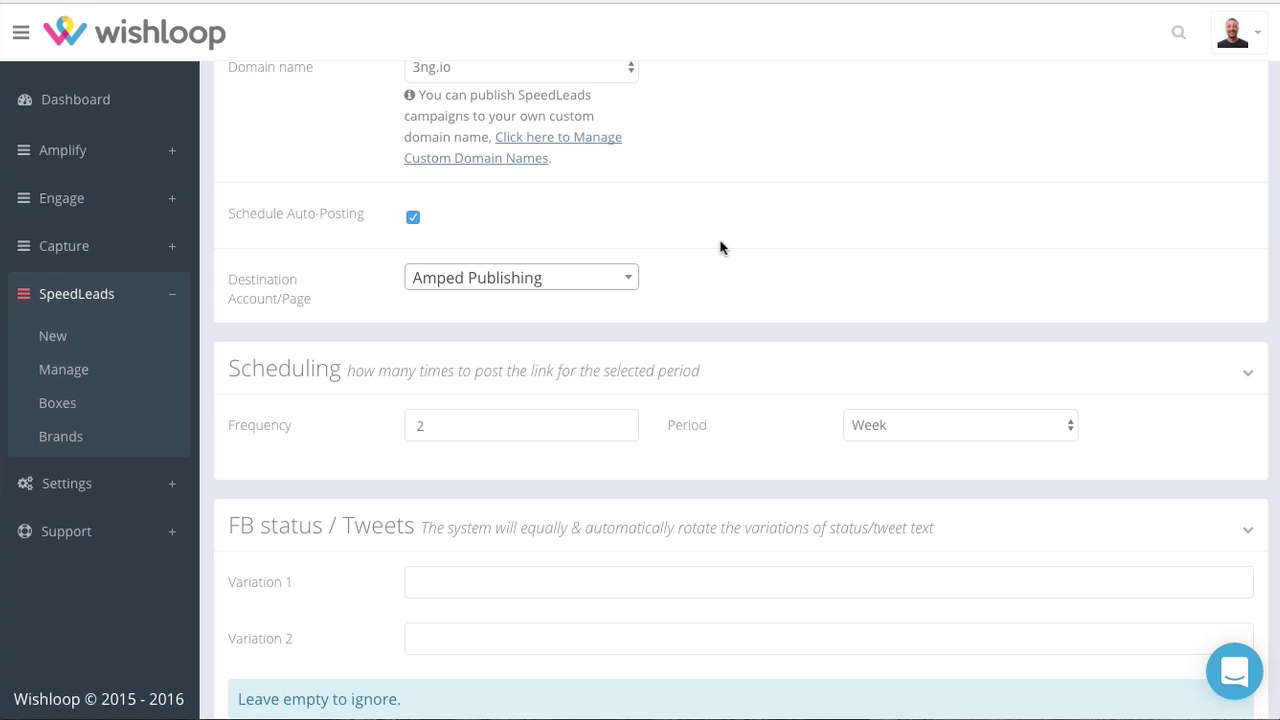
Step: Examine the posting frequency, the period options and the FB status / Tweets variations, leaving them as they are
scroll(720, 247, down, 1)
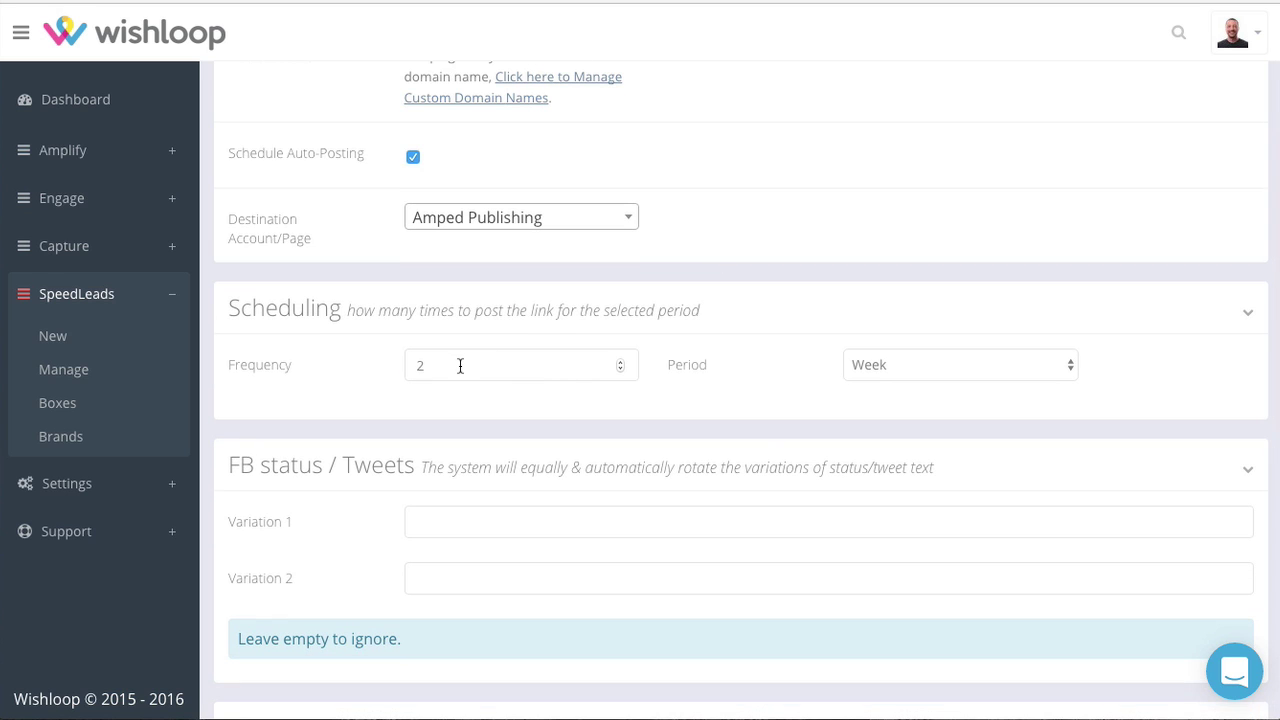
click(920, 372)
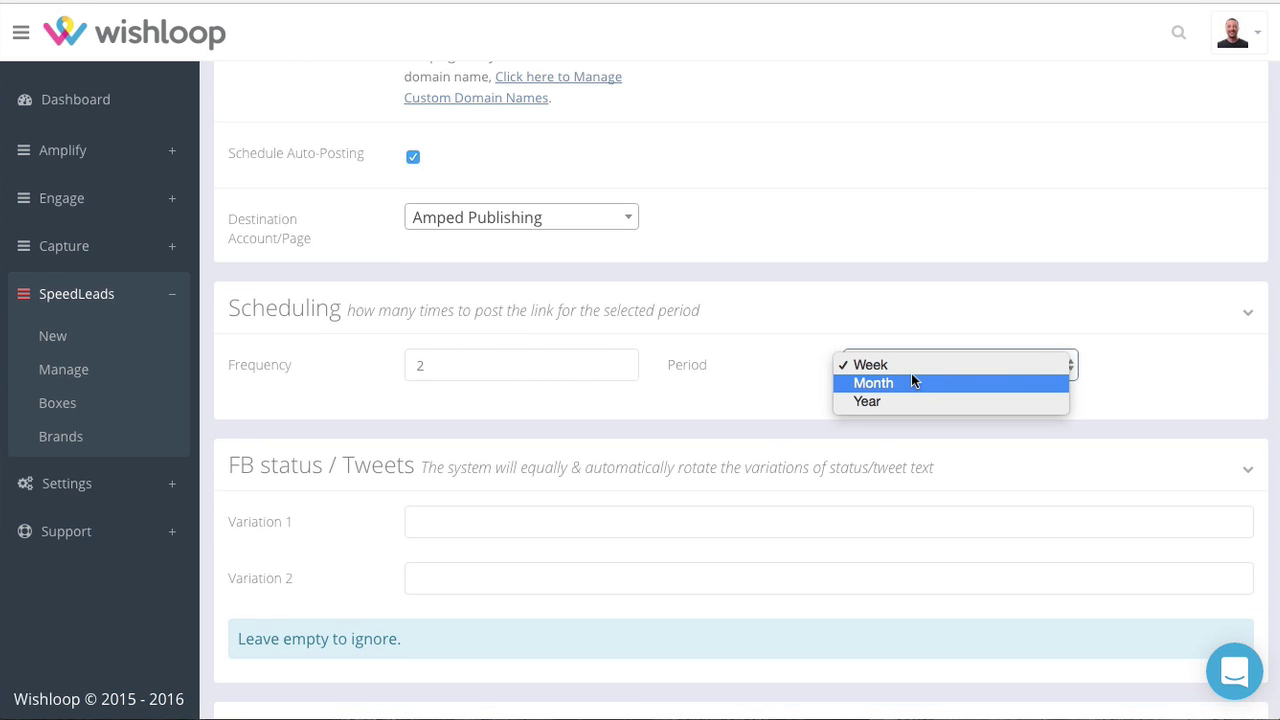
click(898, 294)
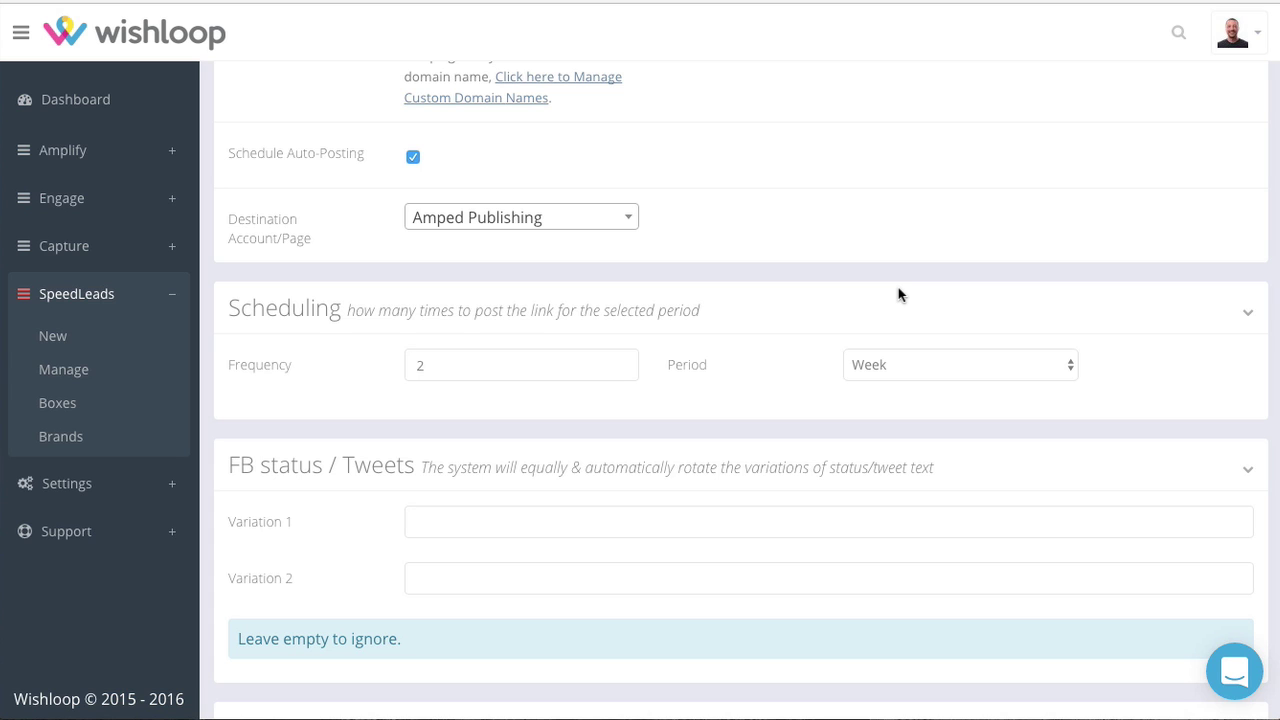
scroll(746, 291, down, 1)
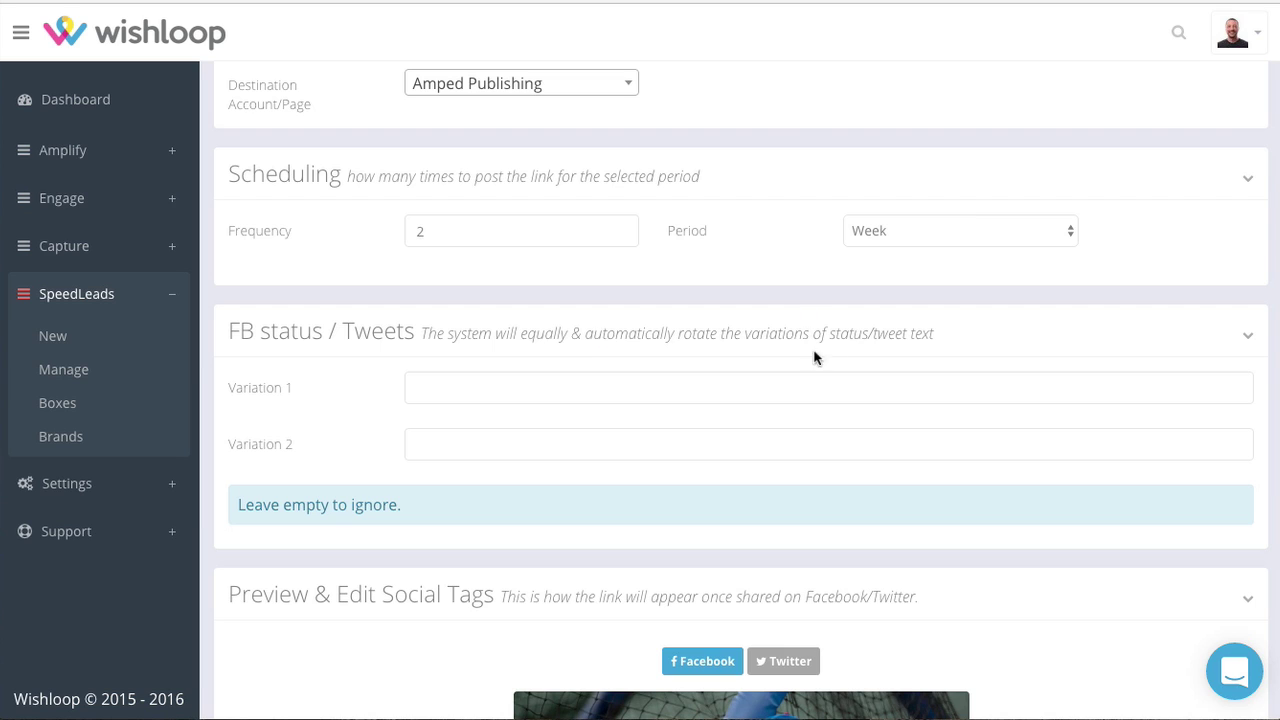
click(448, 382)
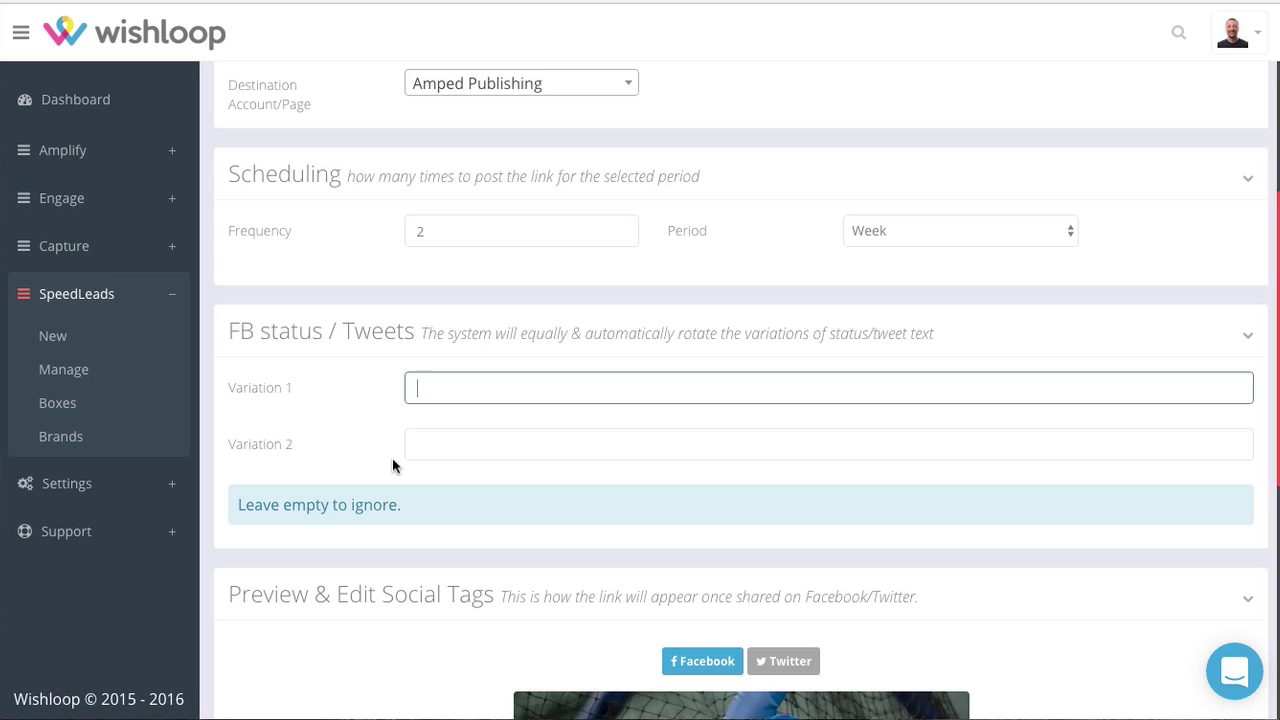
scroll(392, 458, down, 2)
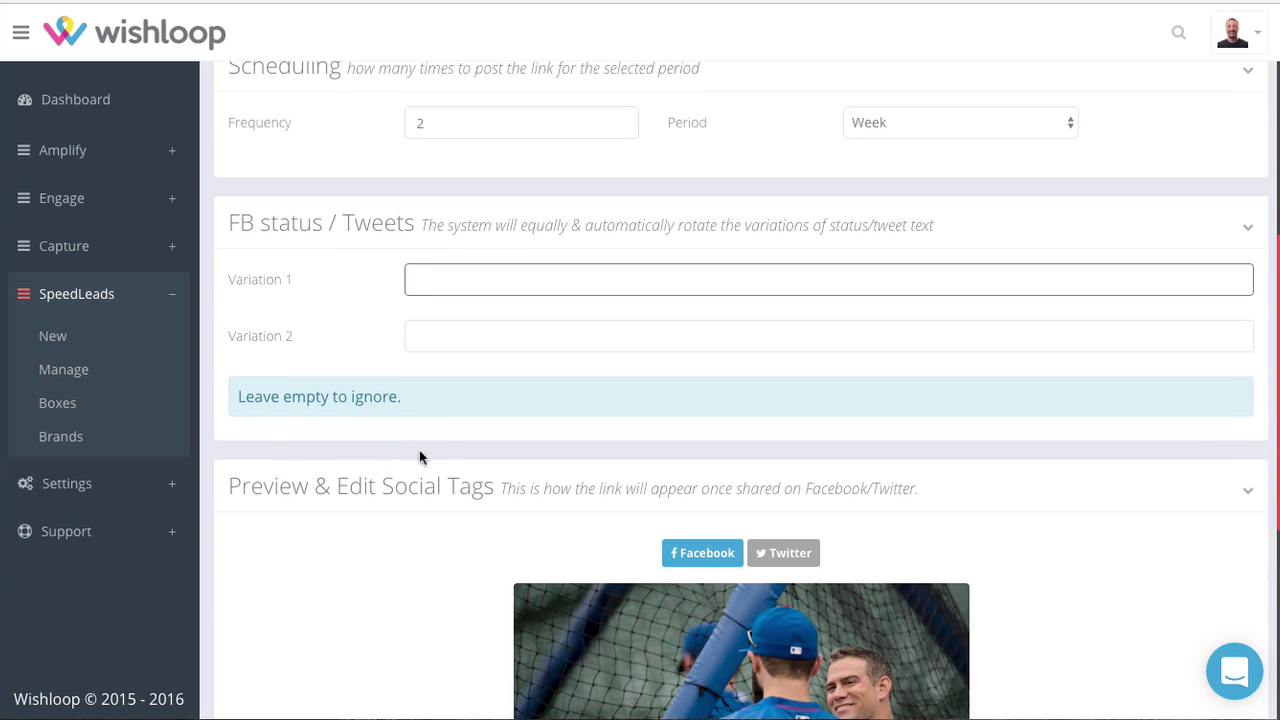
click(468, 371)
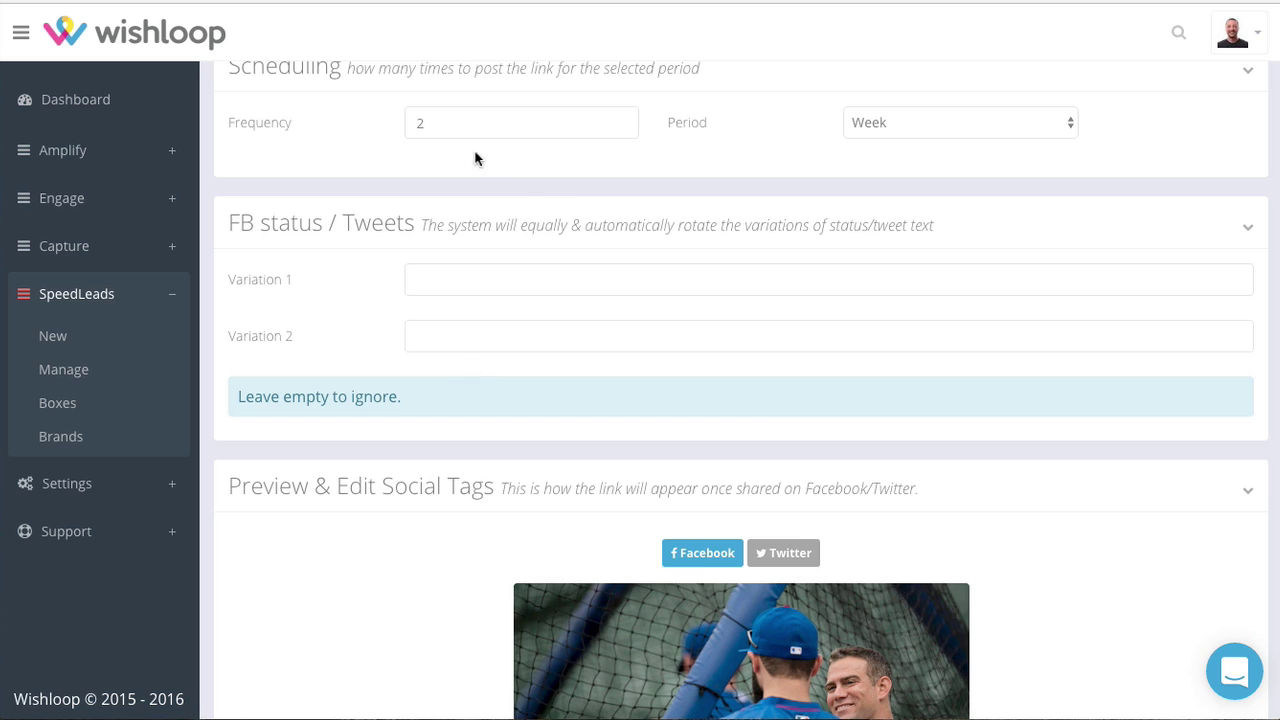
Step: Turn off Schedule Auto-Posting for the campaign
scroll(451, 258, up, 1)
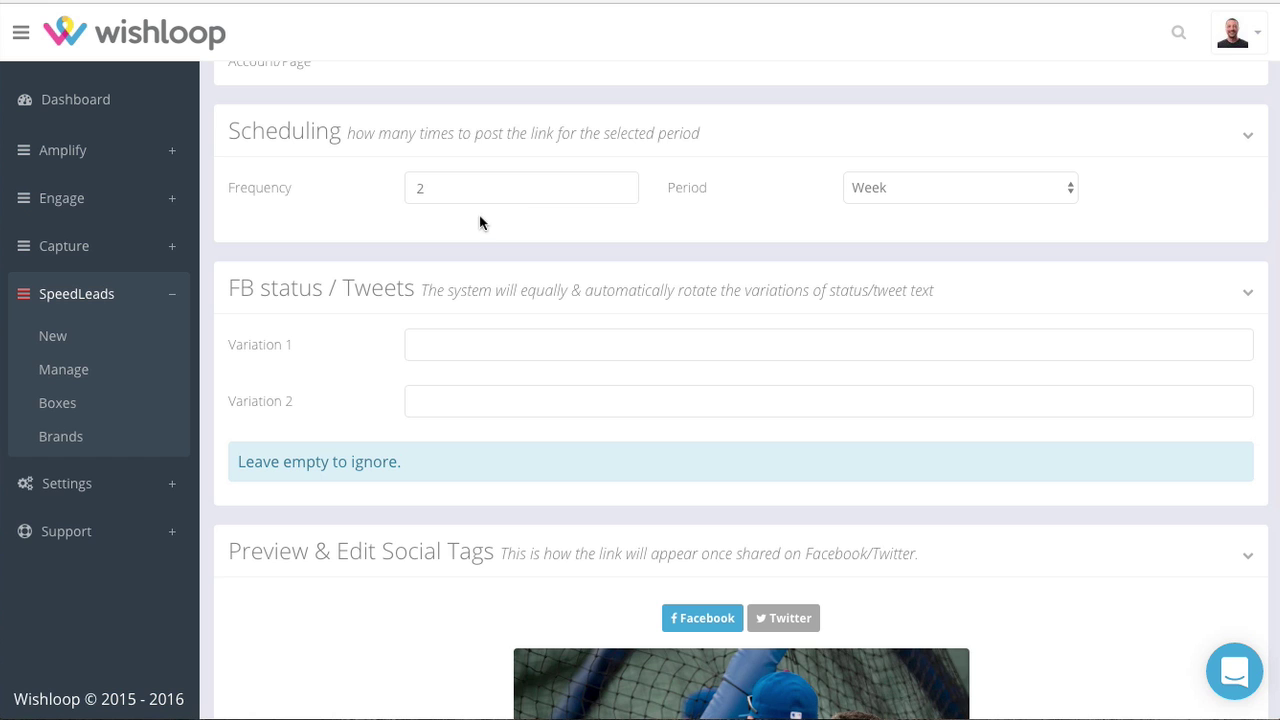
scroll(461, 391, down, 1)
scroll(461, 399, up, 6)
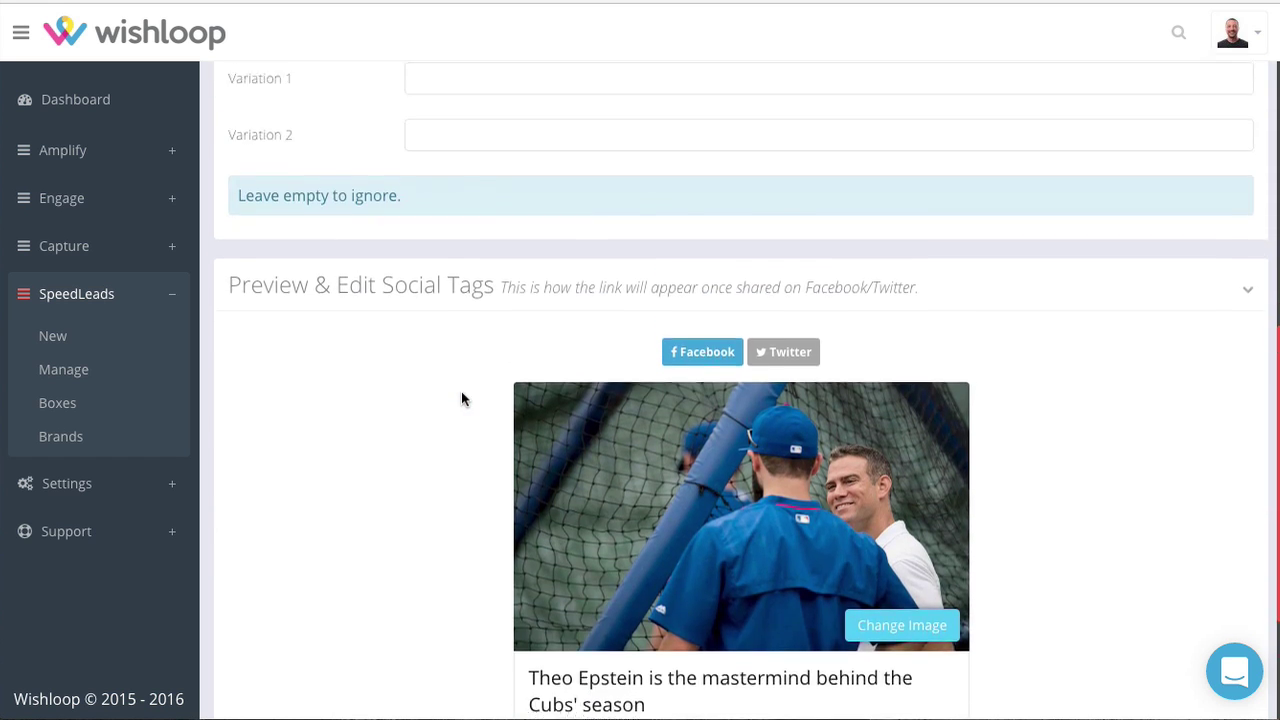
click(413, 264)
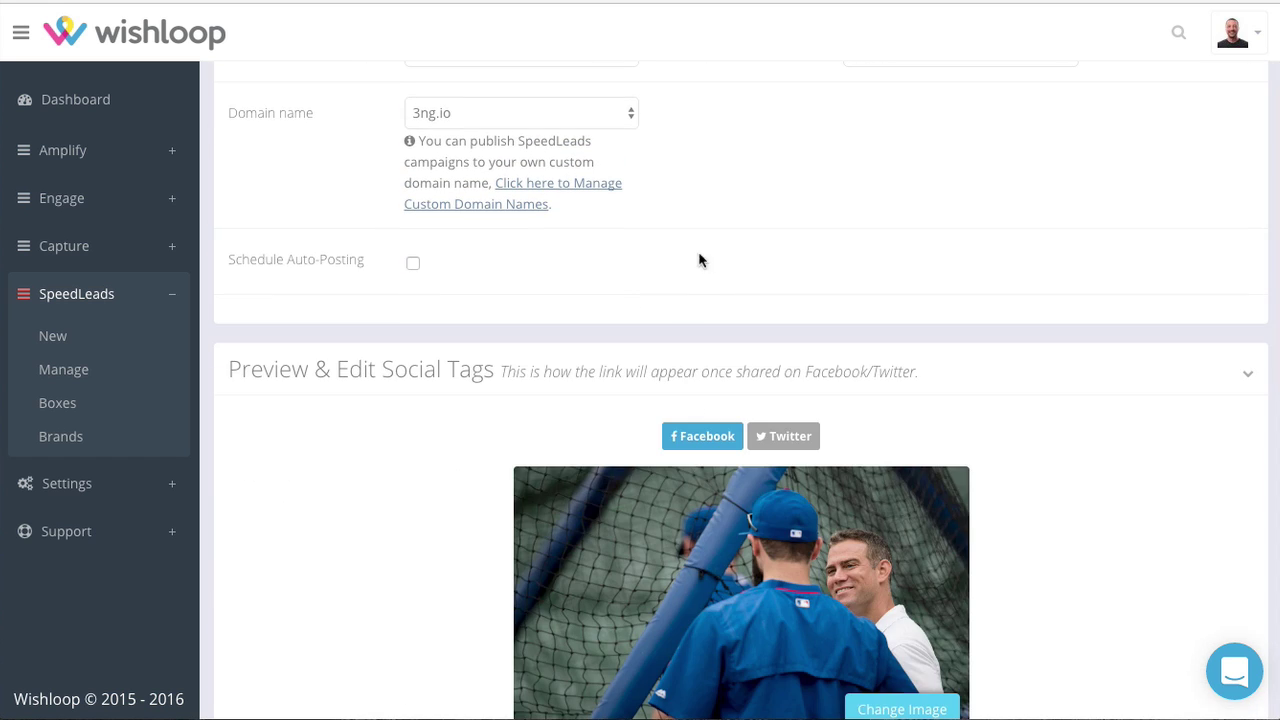
Step: Check the campaign's settings and Facebook preview once more and save the ESPN Demo campaign
scroll(547, 338, down, 4)
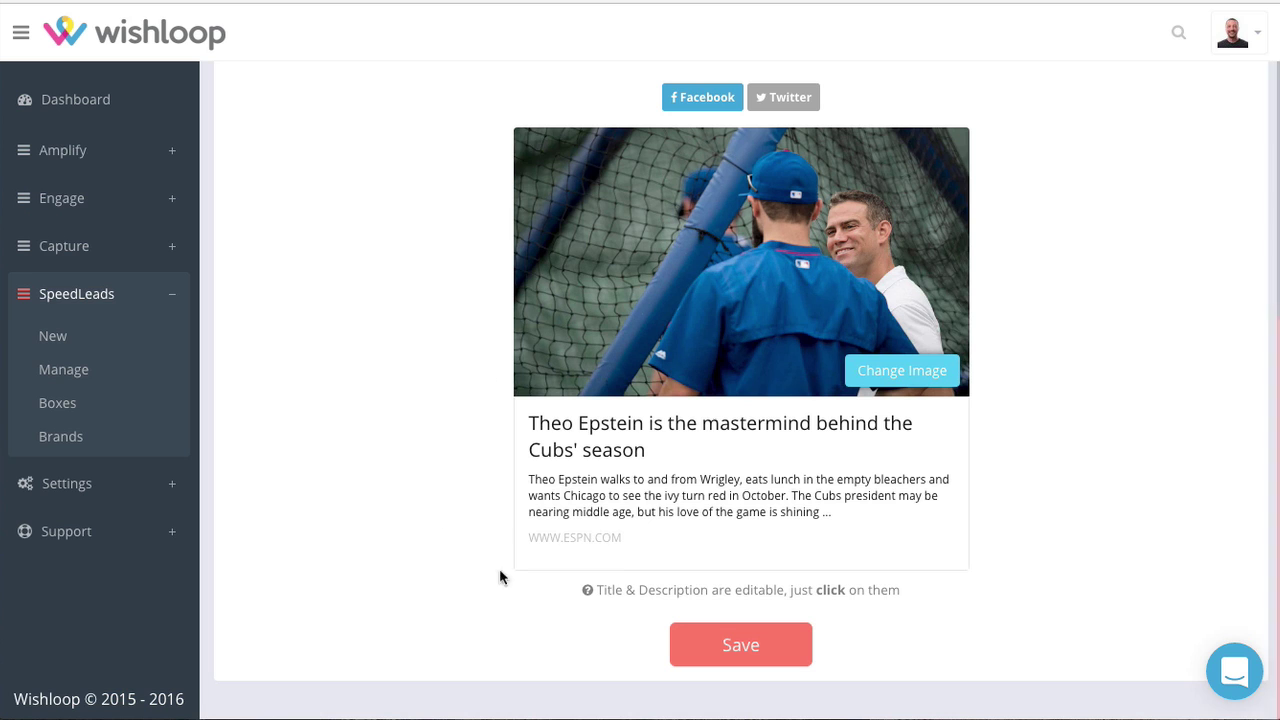
scroll(484, 272, up, 5)
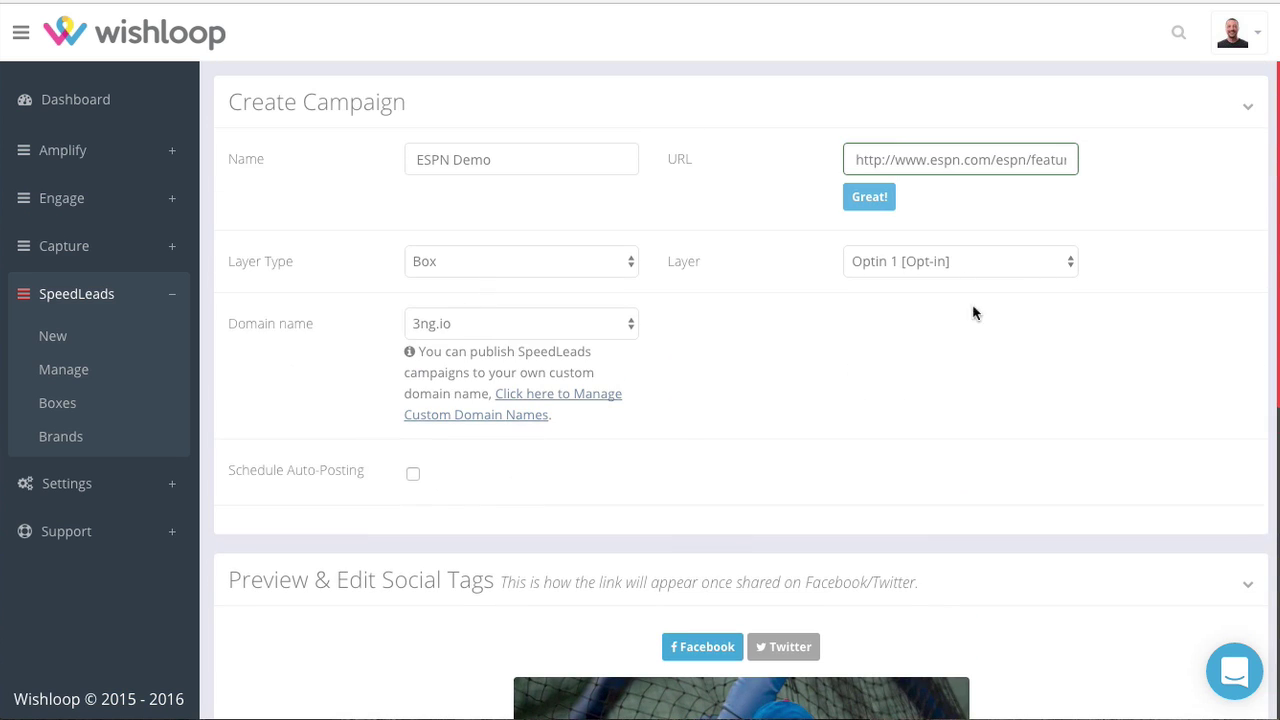
scroll(414, 471, down, 5)
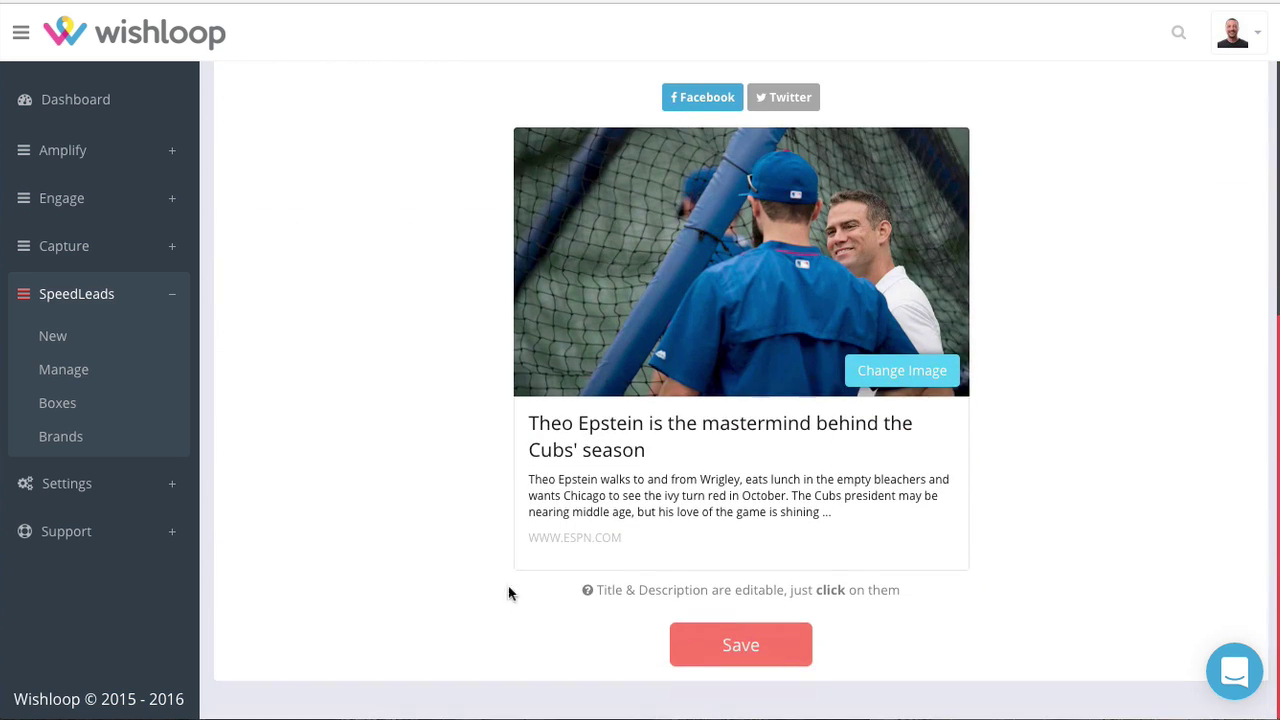
click(717, 643)
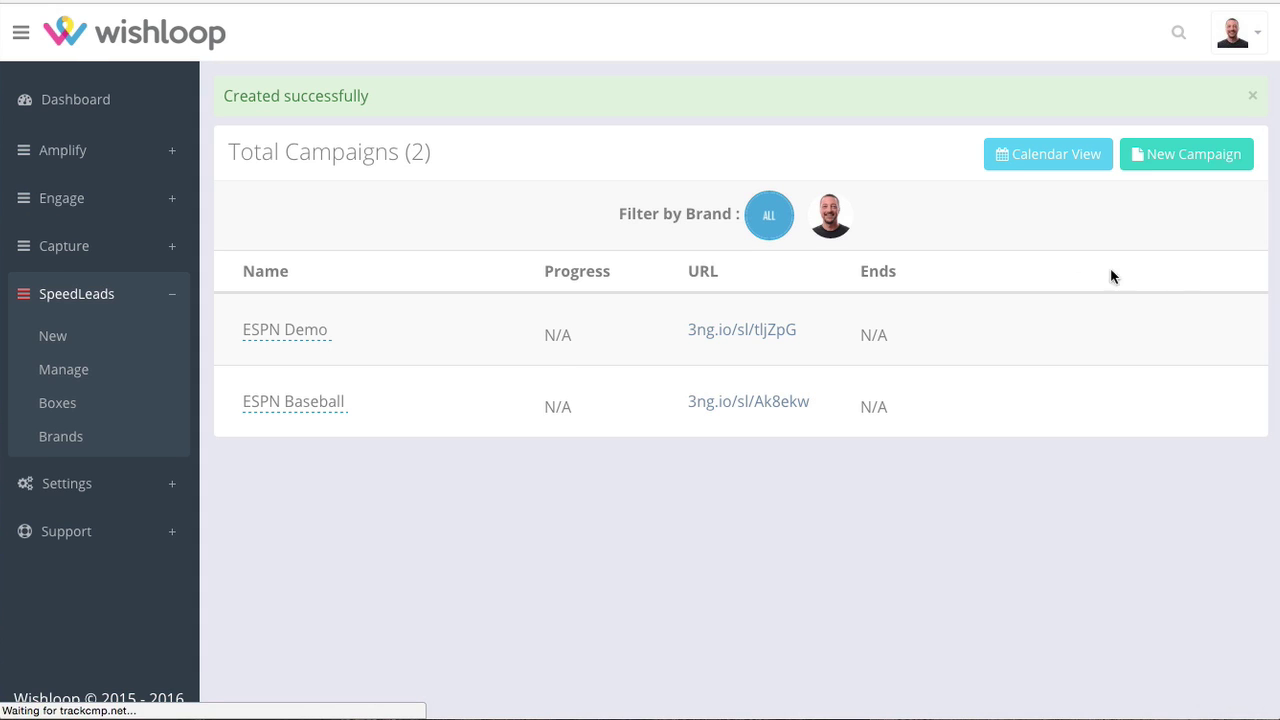
Step: Open the ESPN Demo campaign's short link to check the opt-in box over the article, and copy the link from the campaign list
click(744, 340)
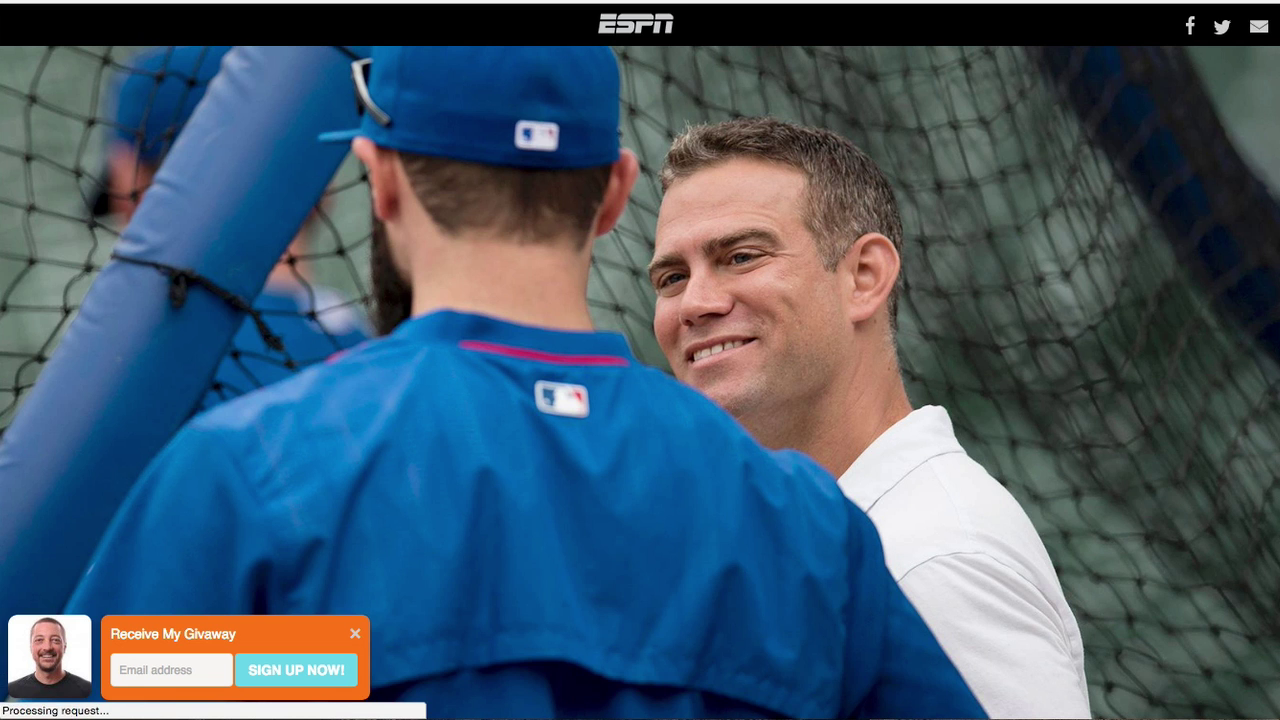
scroll(684, 405, down, 5)
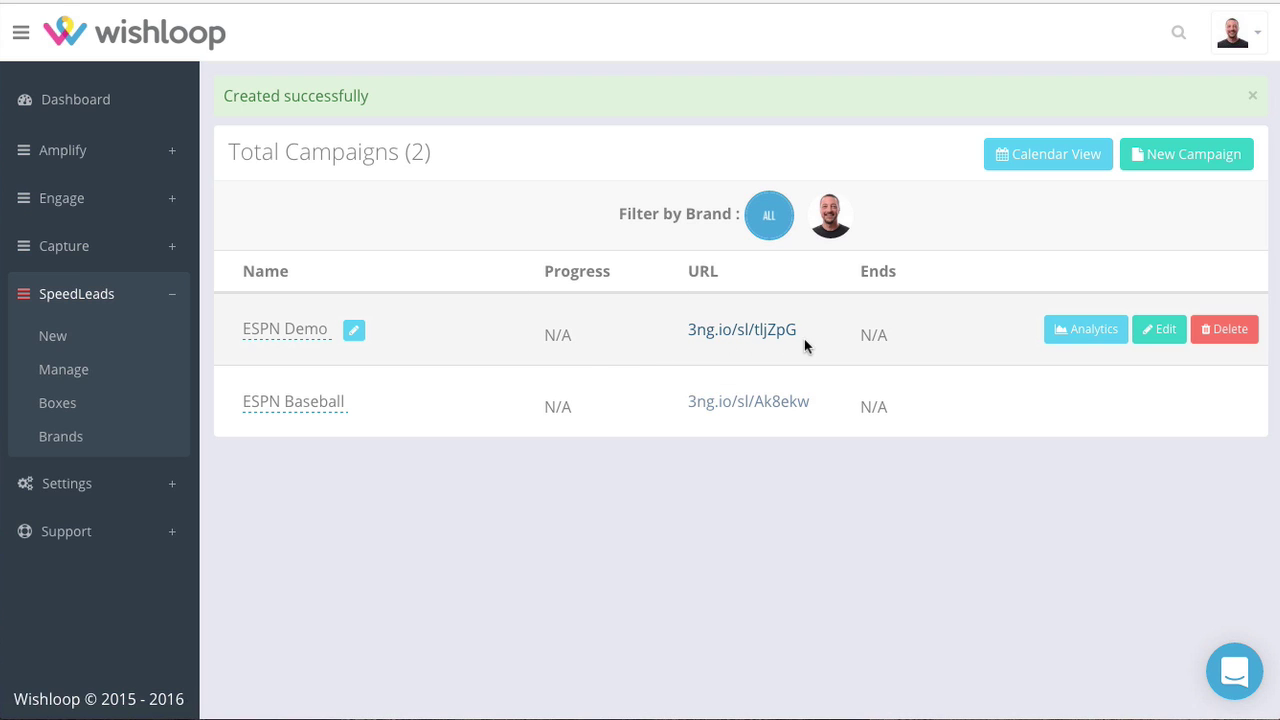
drag(801, 331, 687, 333)
key(ctrl+c)
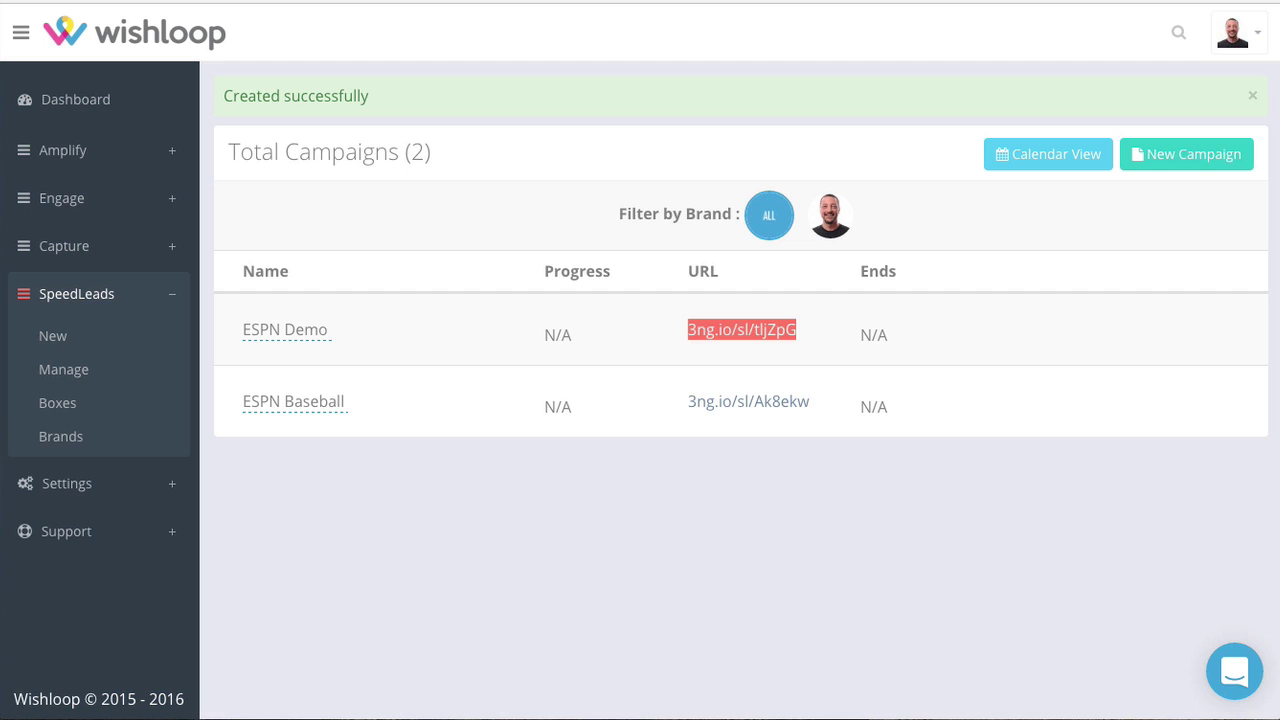
Step: Switch to Facebook and open the Kewlies page
key(Return)
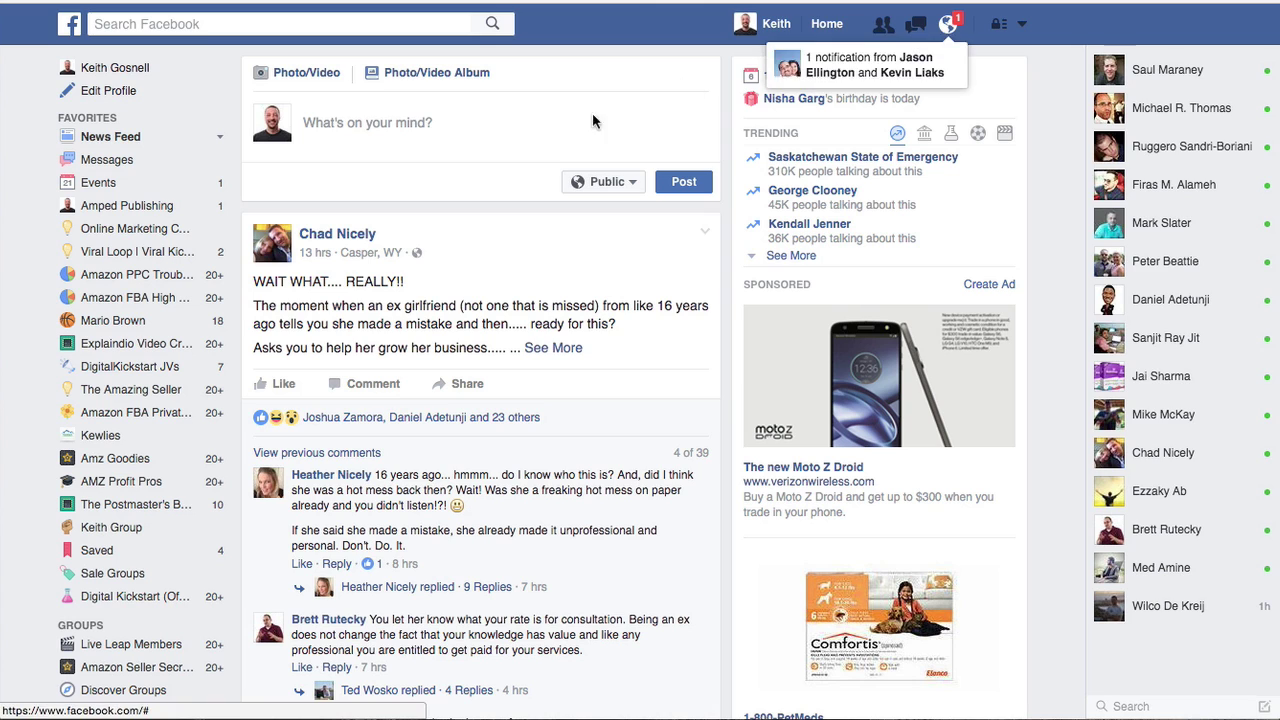
click(1014, 36)
click(935, 111)
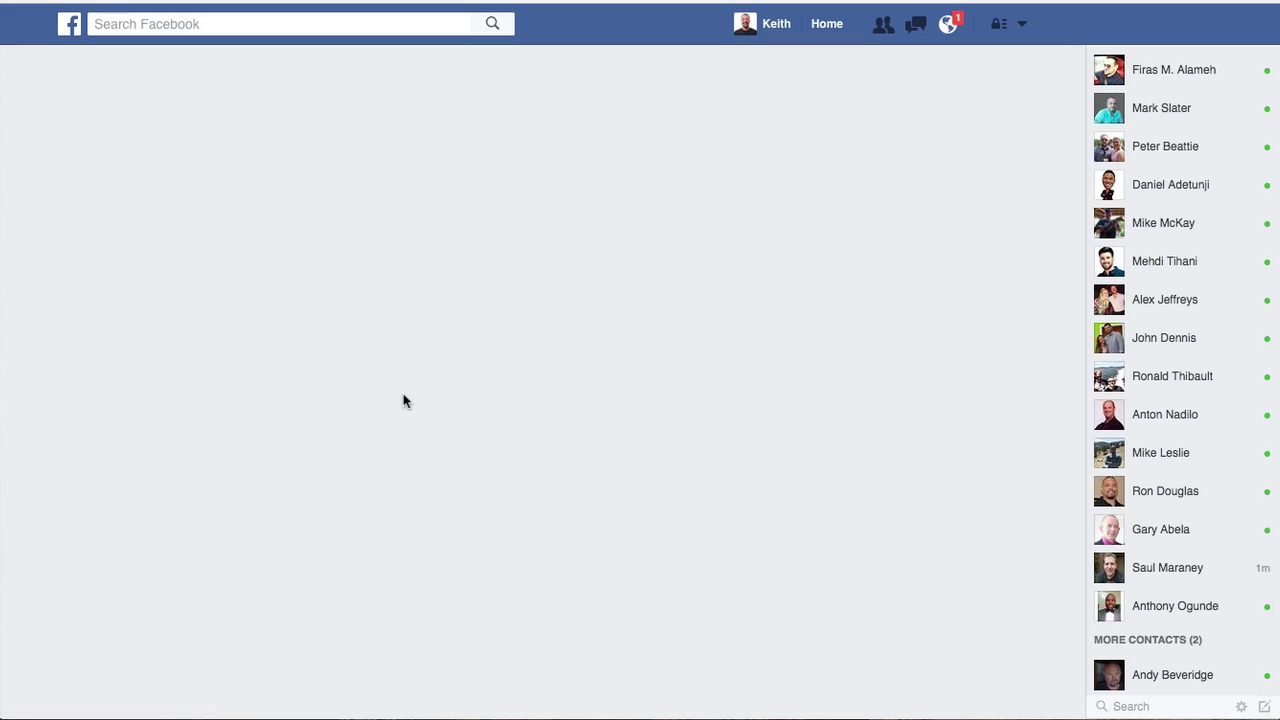
scroll(590, 432, down, 5)
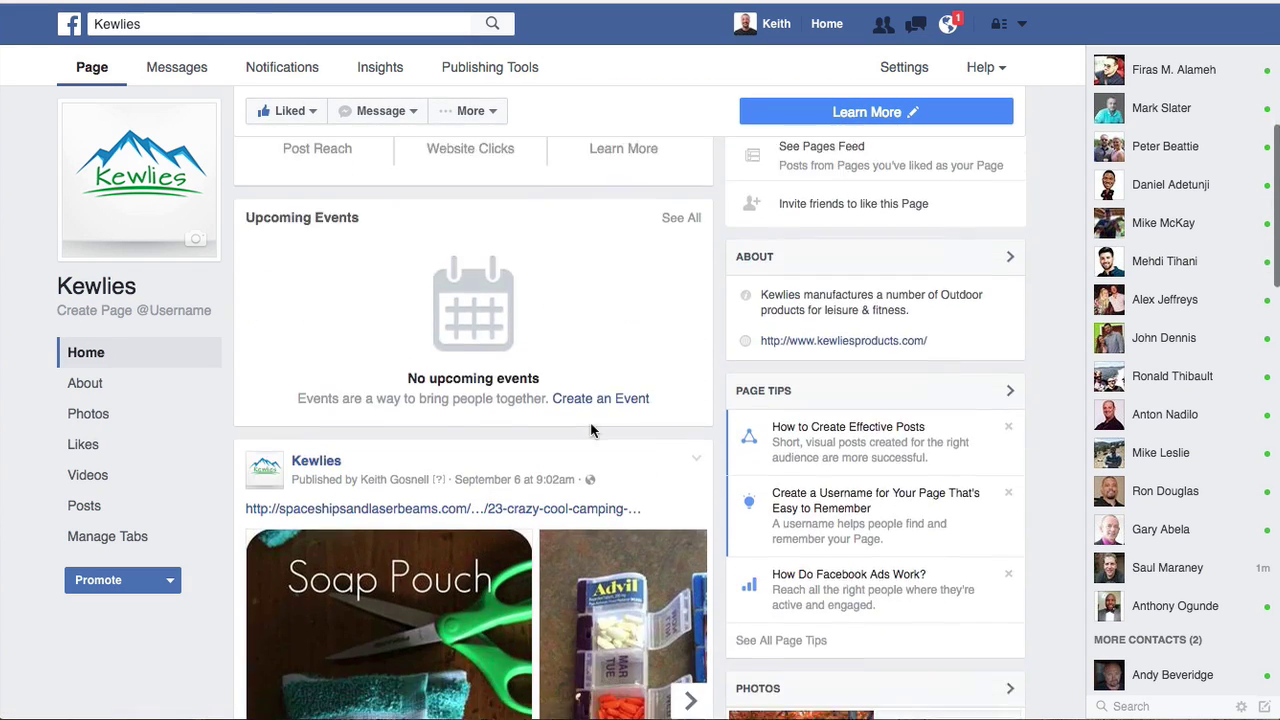
scroll(590, 430, up, 5)
Step: Paste the ESPN Demo link 3ng.io/sl/tljZpG into a new Kewlies status and replace the link text with a message beginning "Hey ch"
click(384, 516)
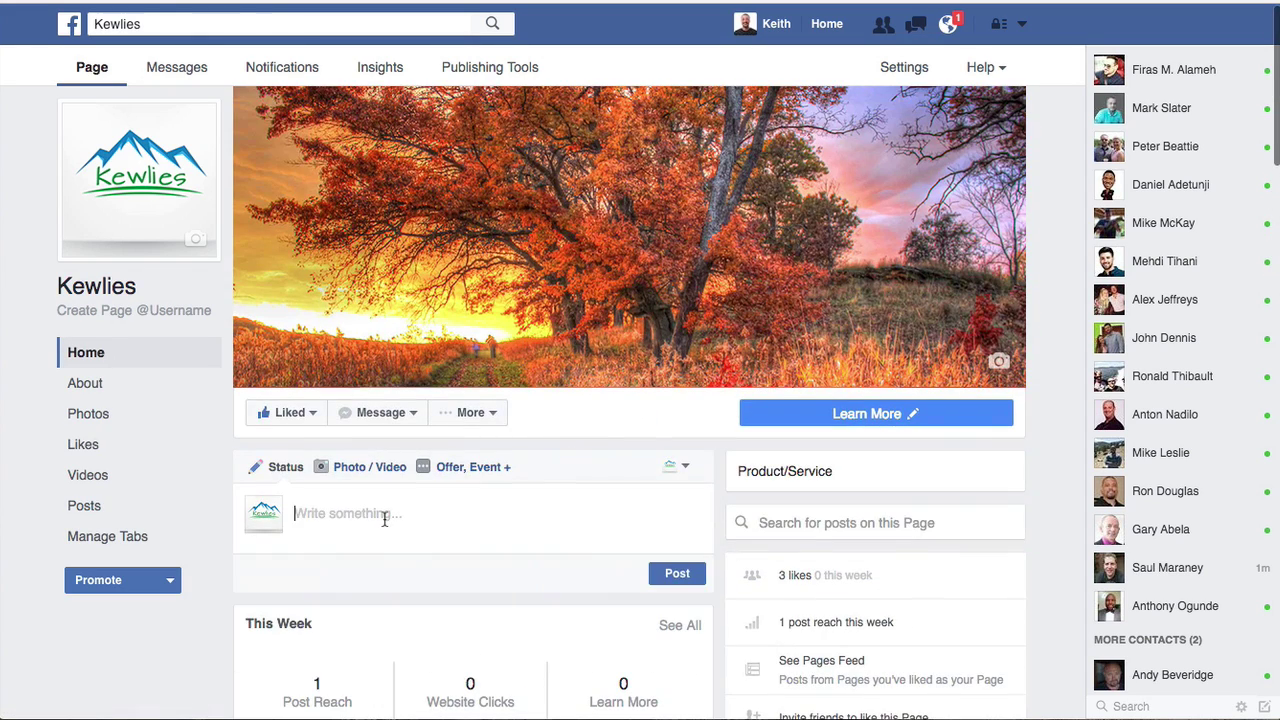
key(ctrl+v)
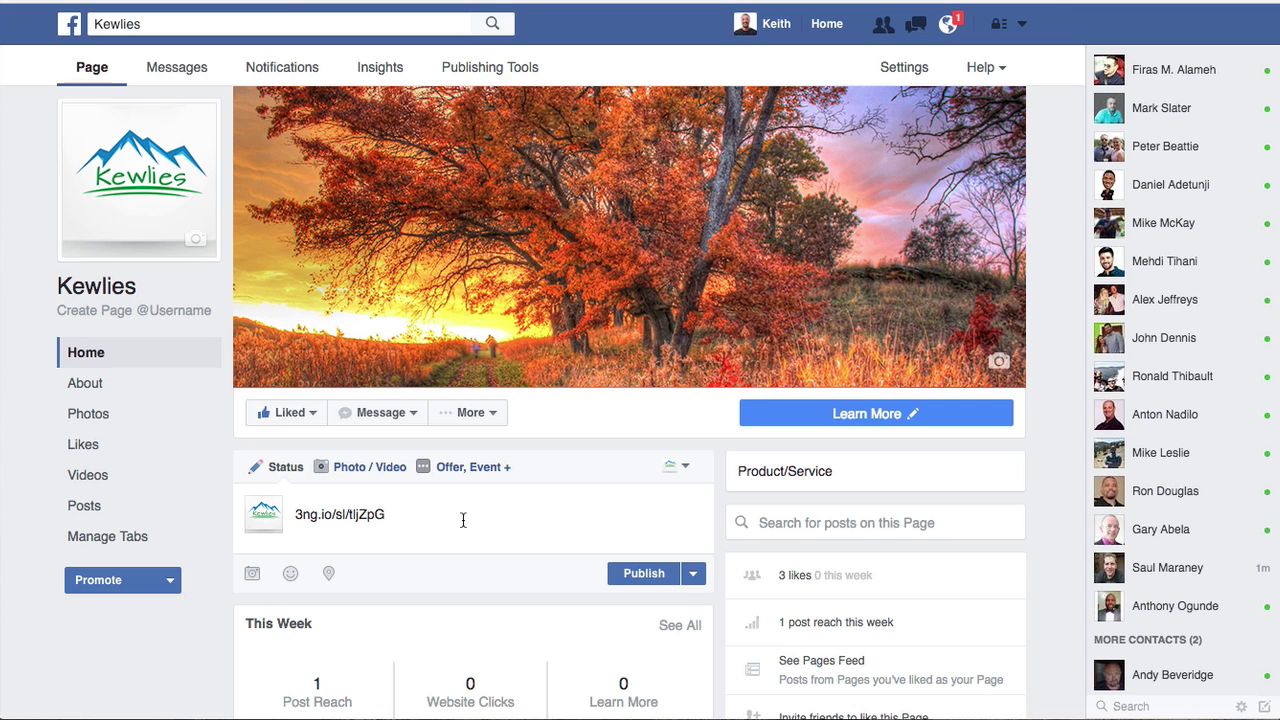
scroll(500, 530, down, 3)
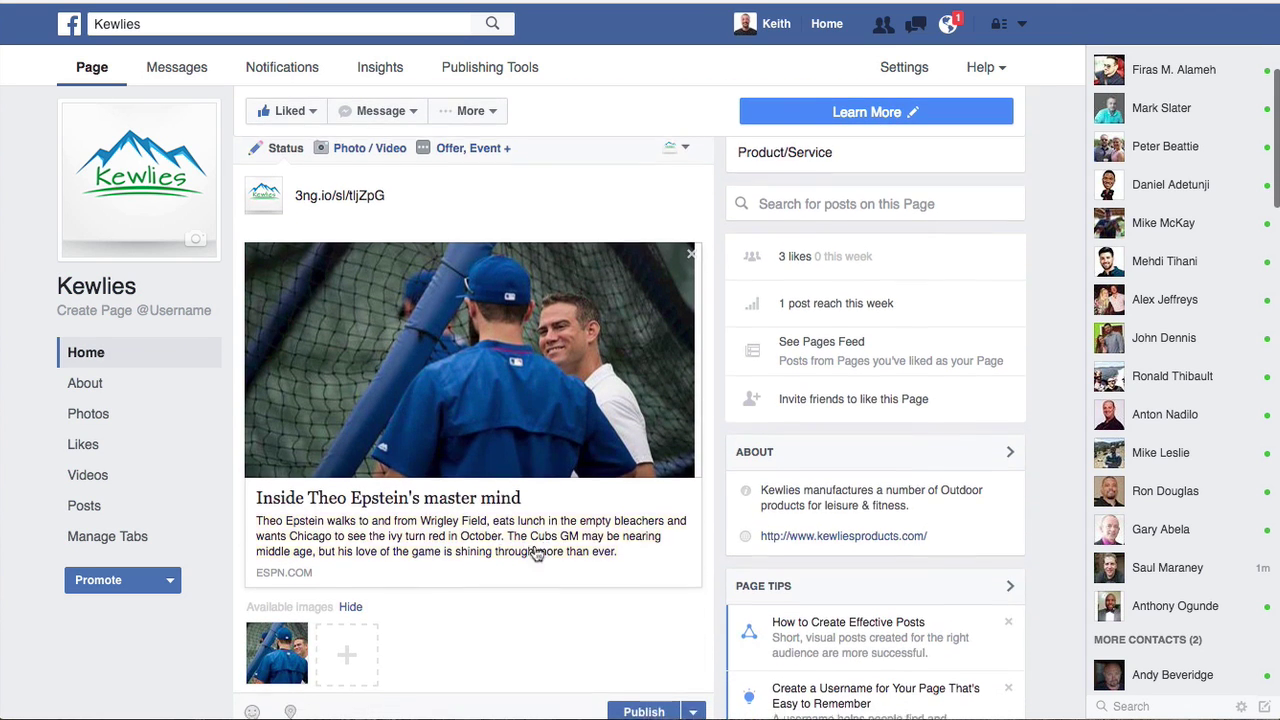
drag(423, 190, 263, 189)
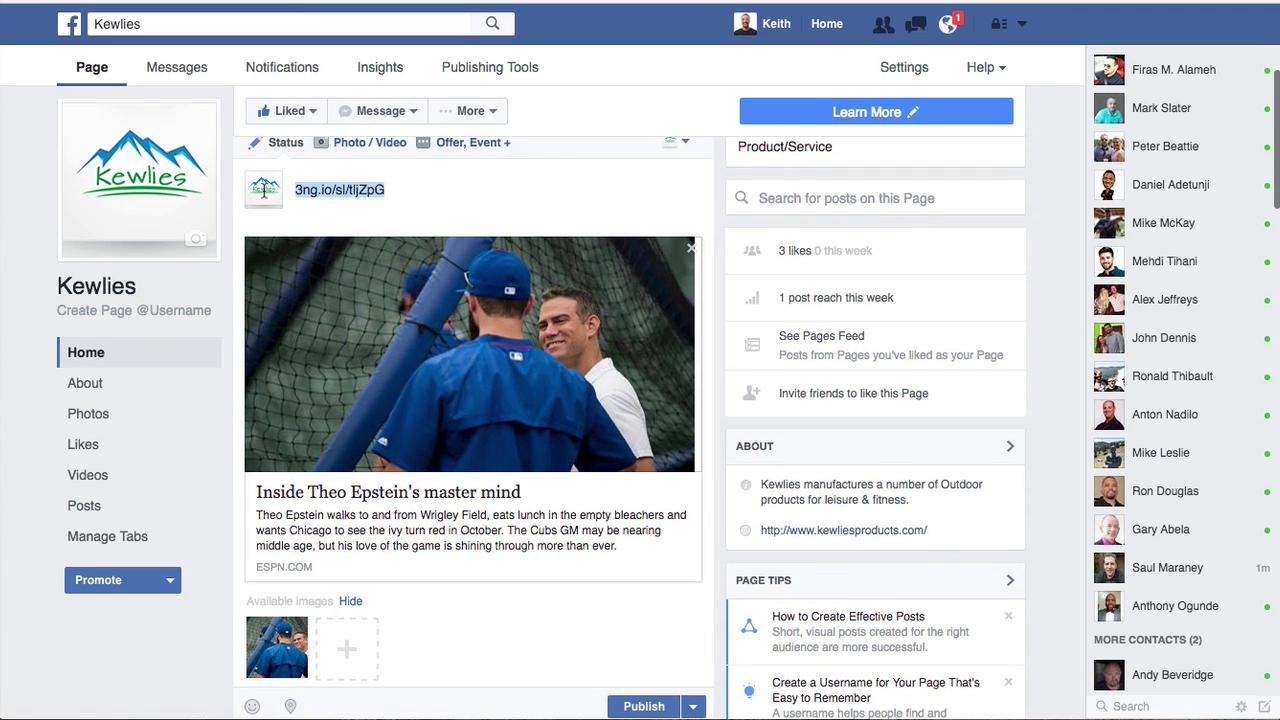
text(Hey ch)
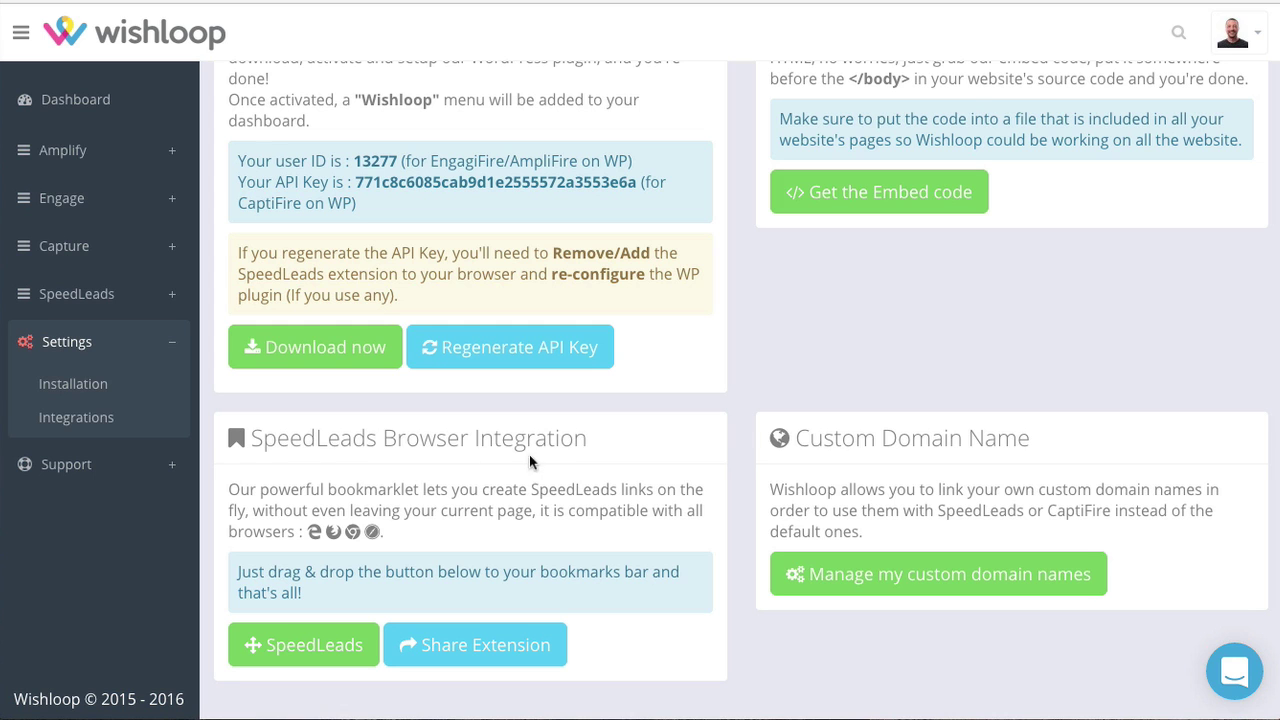
Step: Add the SpeedLeads bookmarklet to the browser's bookmarks bar and launch it on the MLB.com Tebow article
drag(298, 645, 1048, 7)
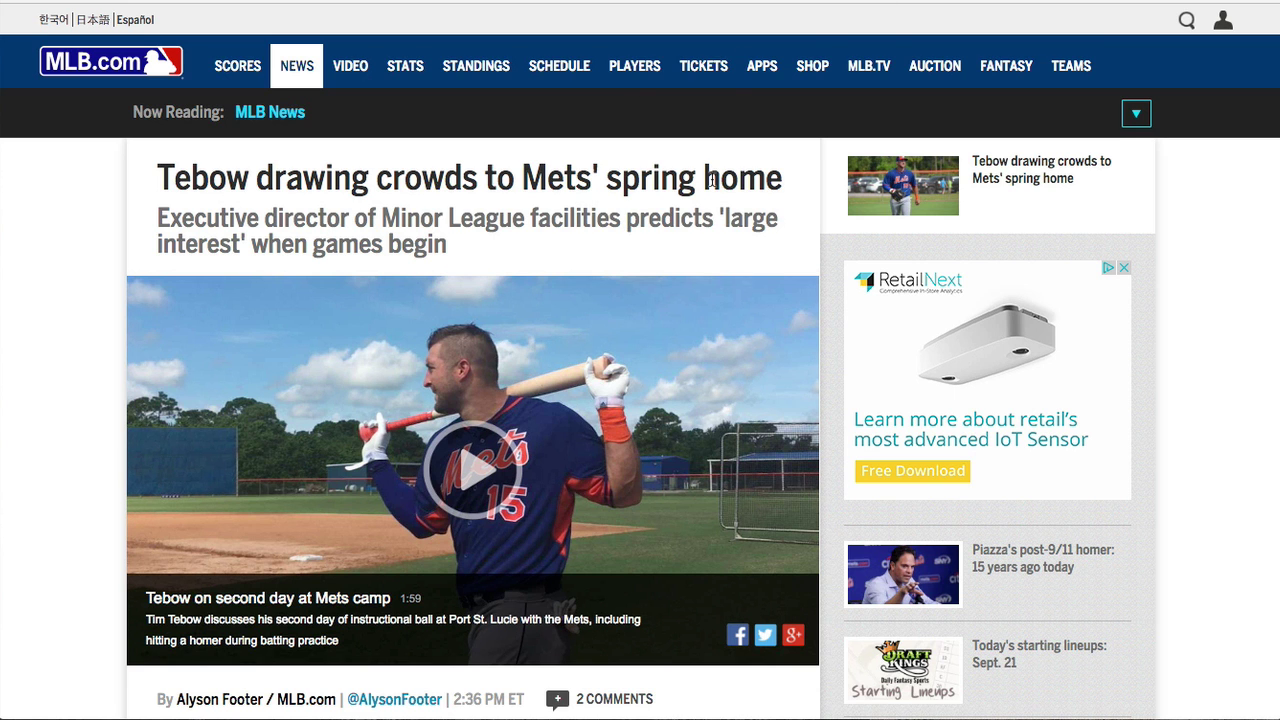
scroll(643, 276, down, 1)
scroll(642, 272, up, 1)
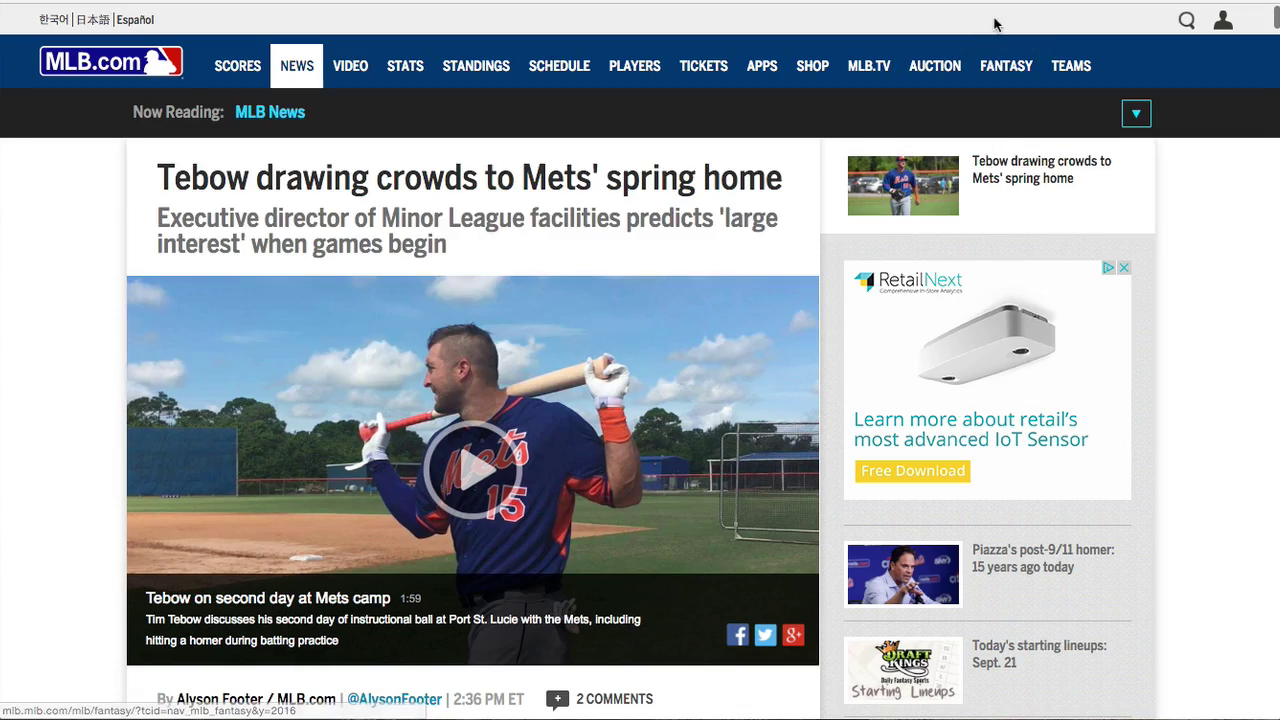
click(1083, 2)
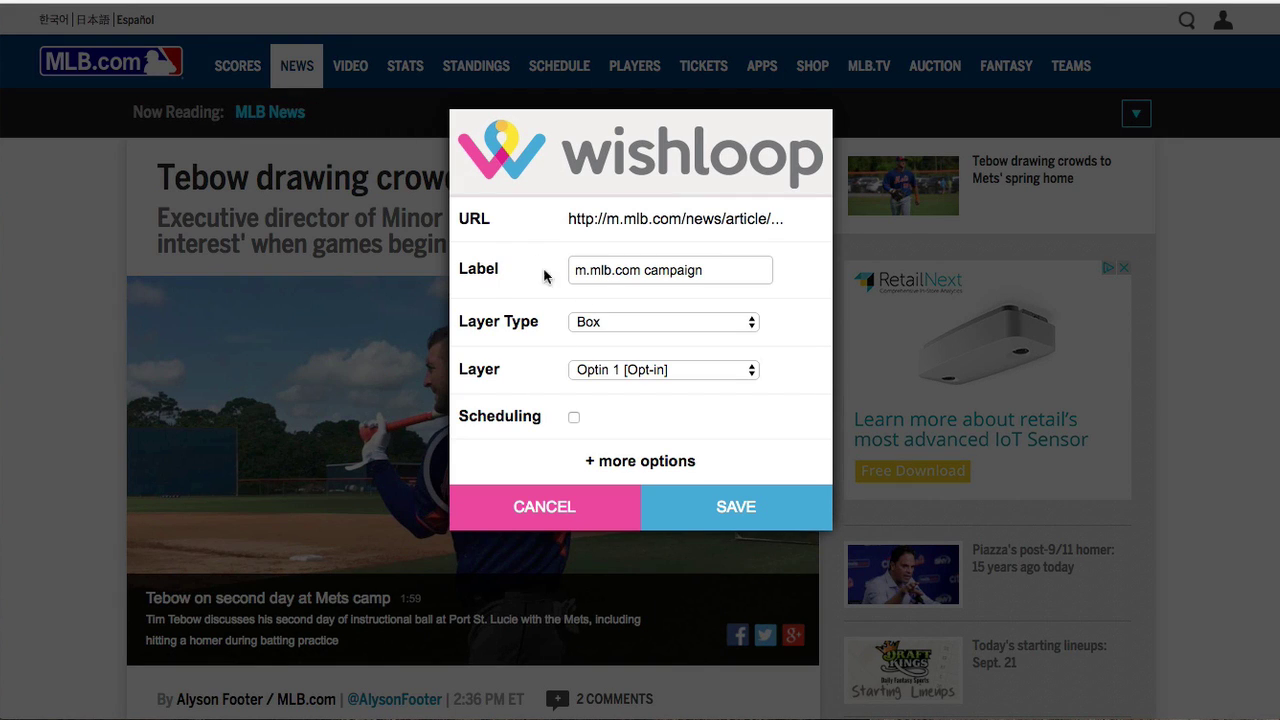
Step: Label the new campaign Tebow, keeping Box as the layer type and Optin 1 [Opt-in] as the layer
click(708, 276)
key(super+a)
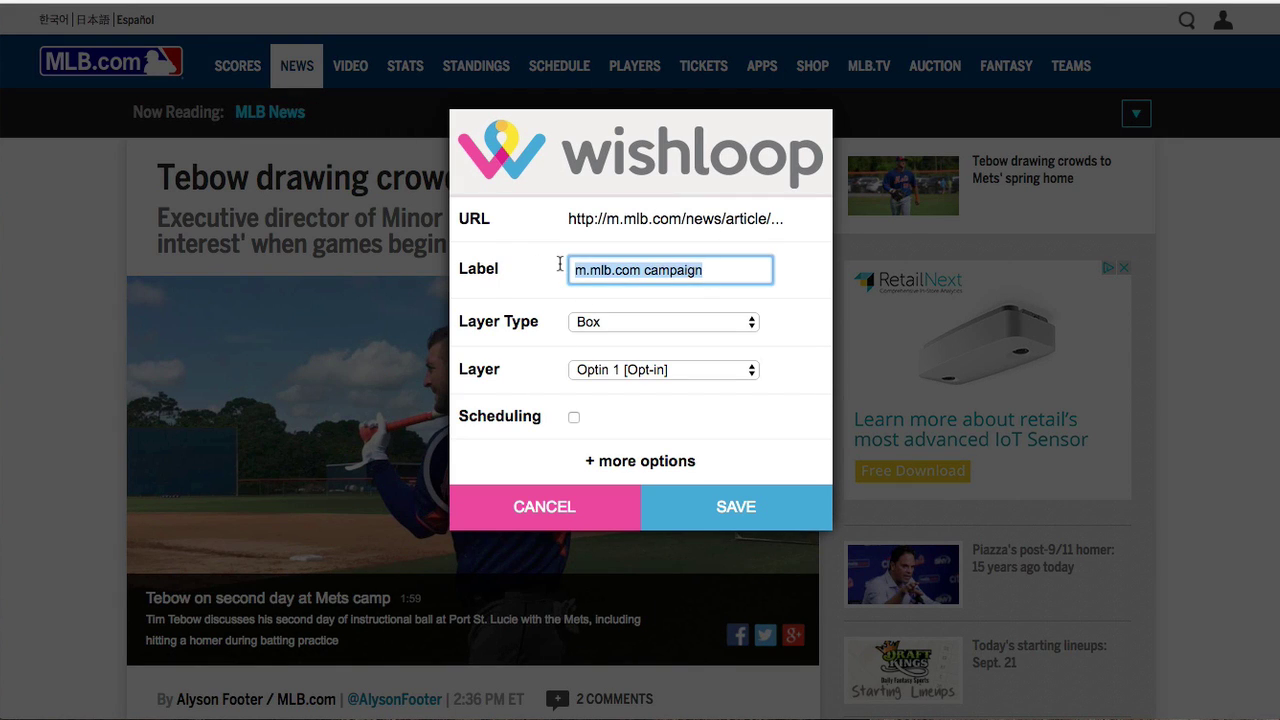
text(Tebow)
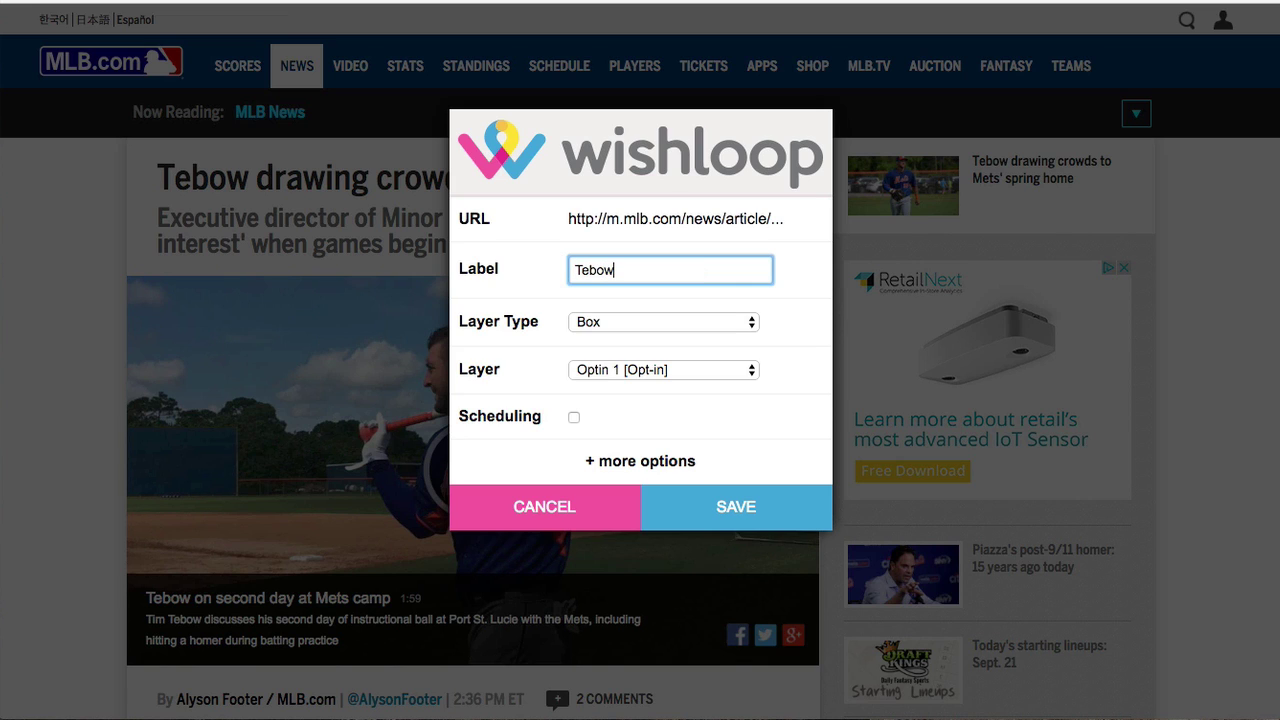
click(607, 330)
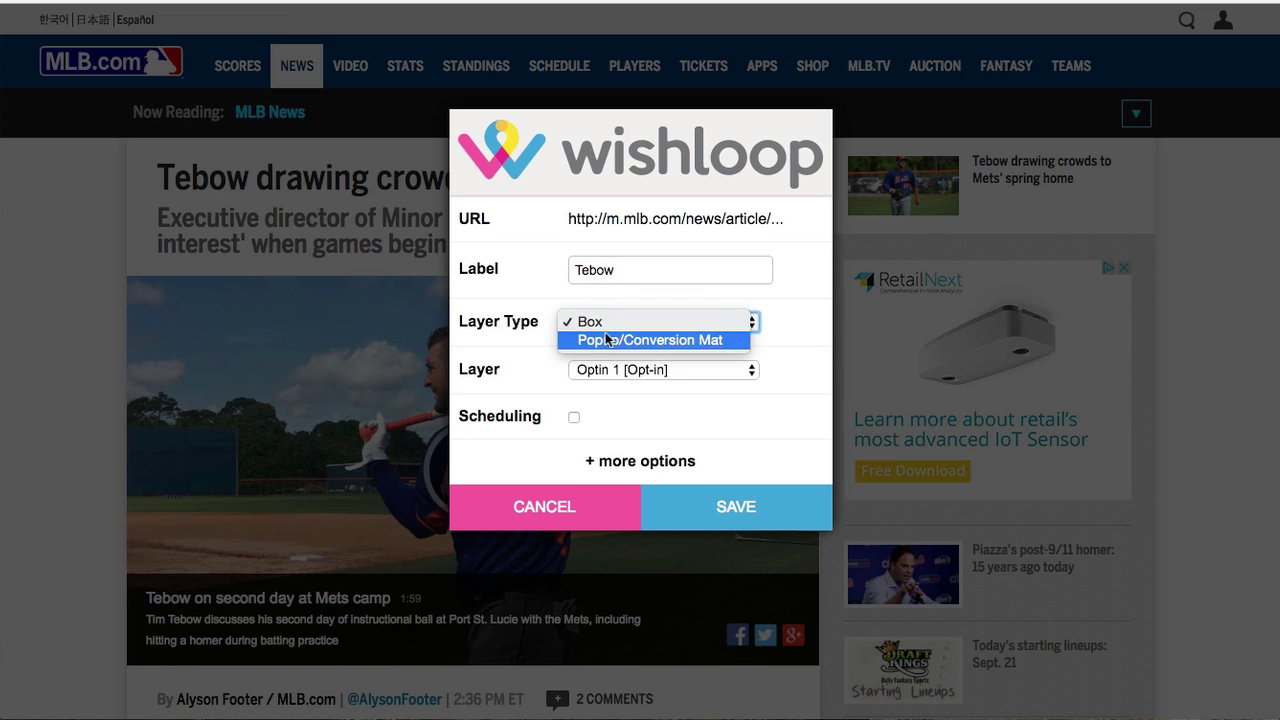
click(604, 328)
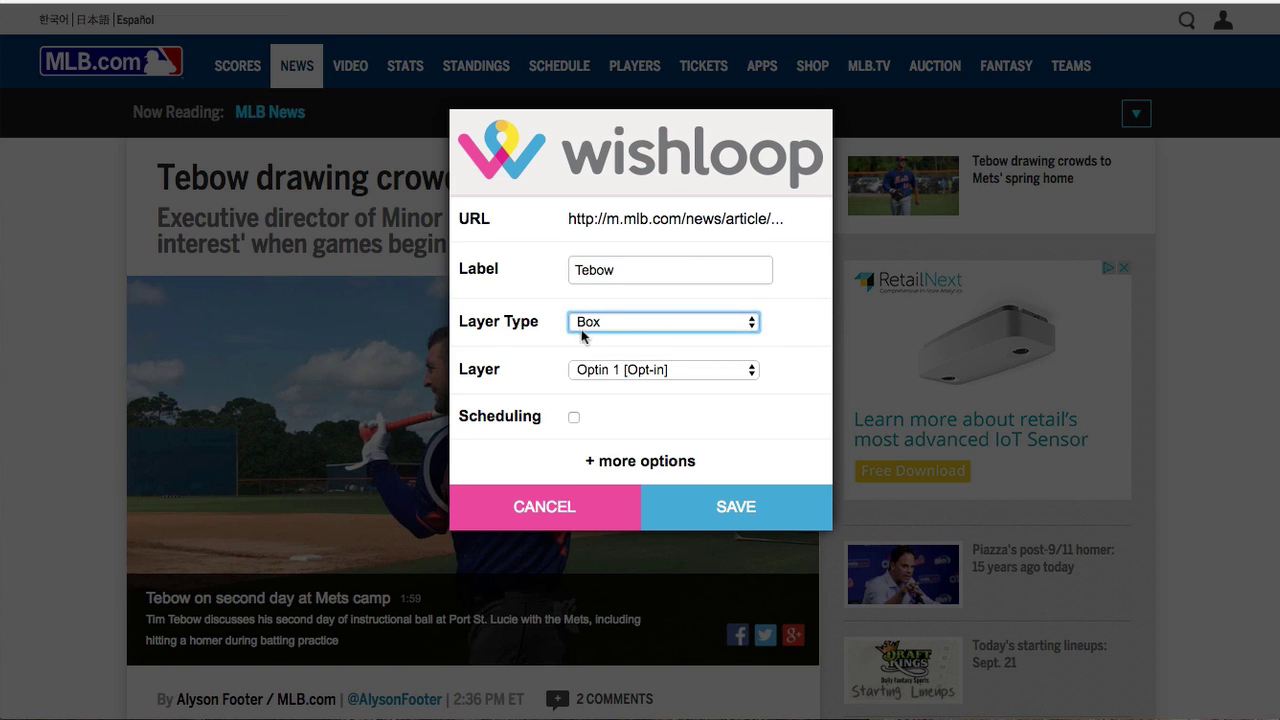
click(617, 370)
click(617, 372)
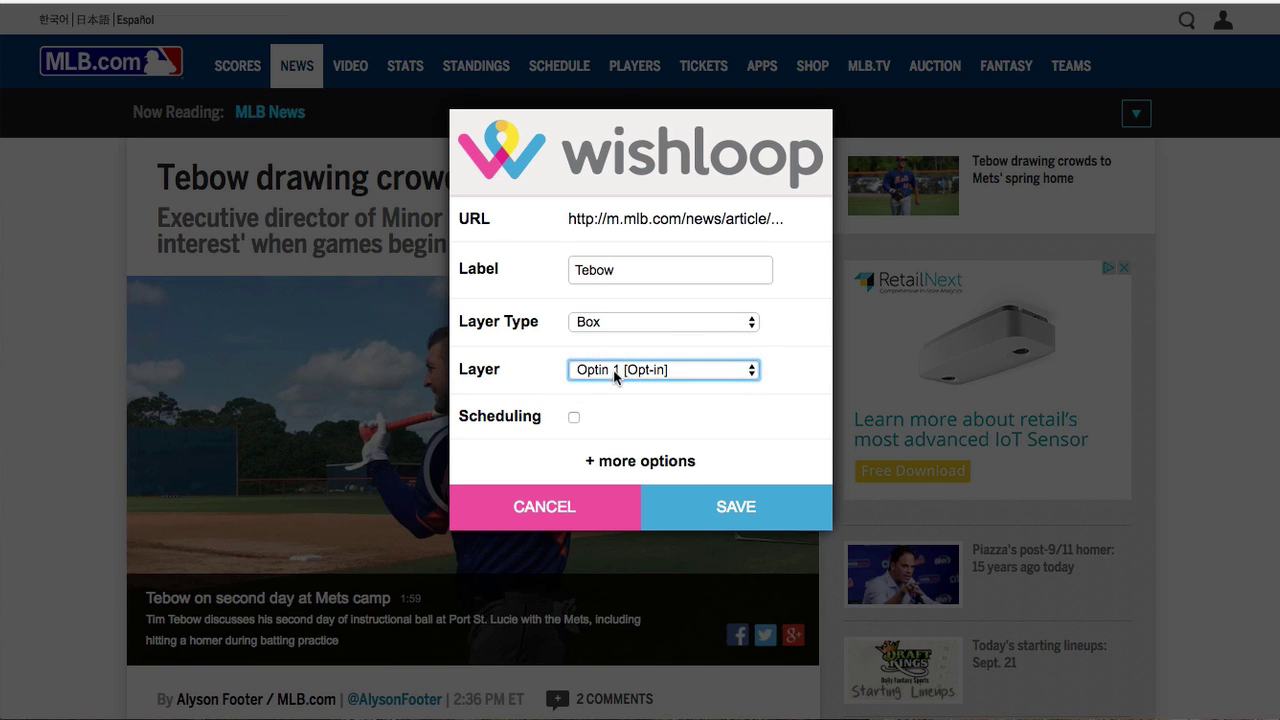
Step: Enable scheduling with Kewlies as the destination account, keep frequency 2 per week, and save the campaign with blank status variations
click(576, 418)
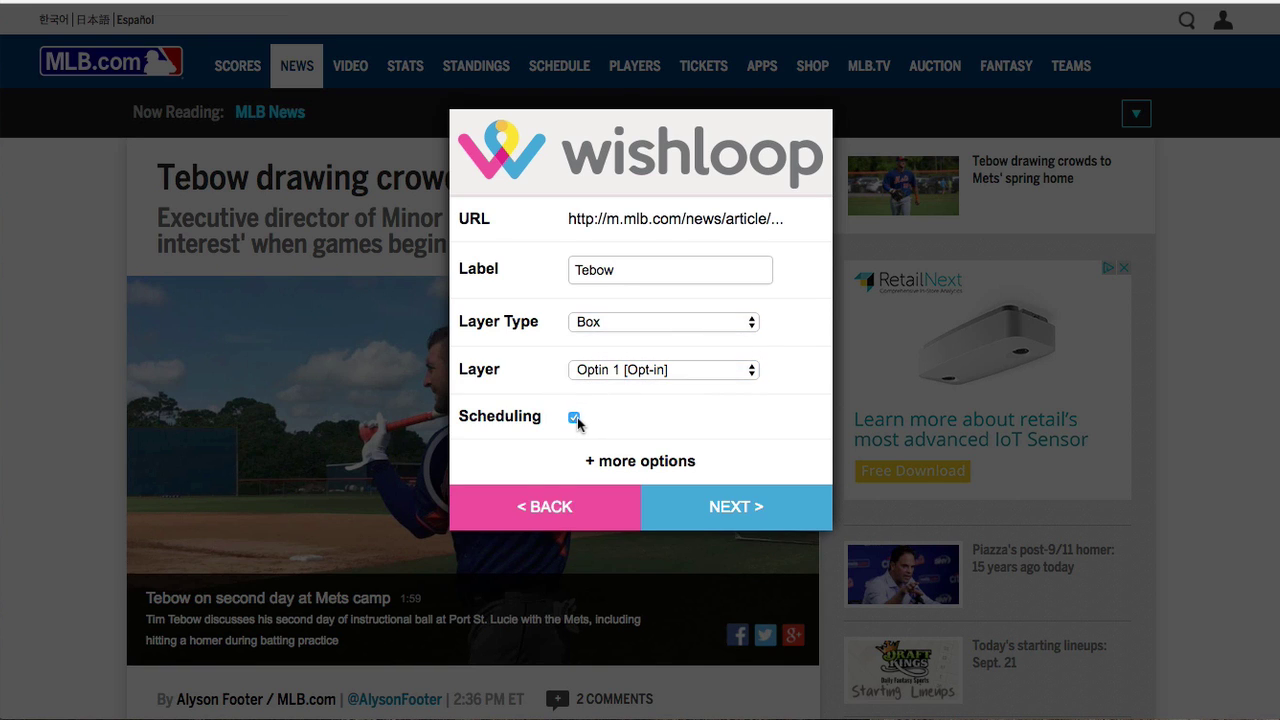
scroll(690, 440, down, 1)
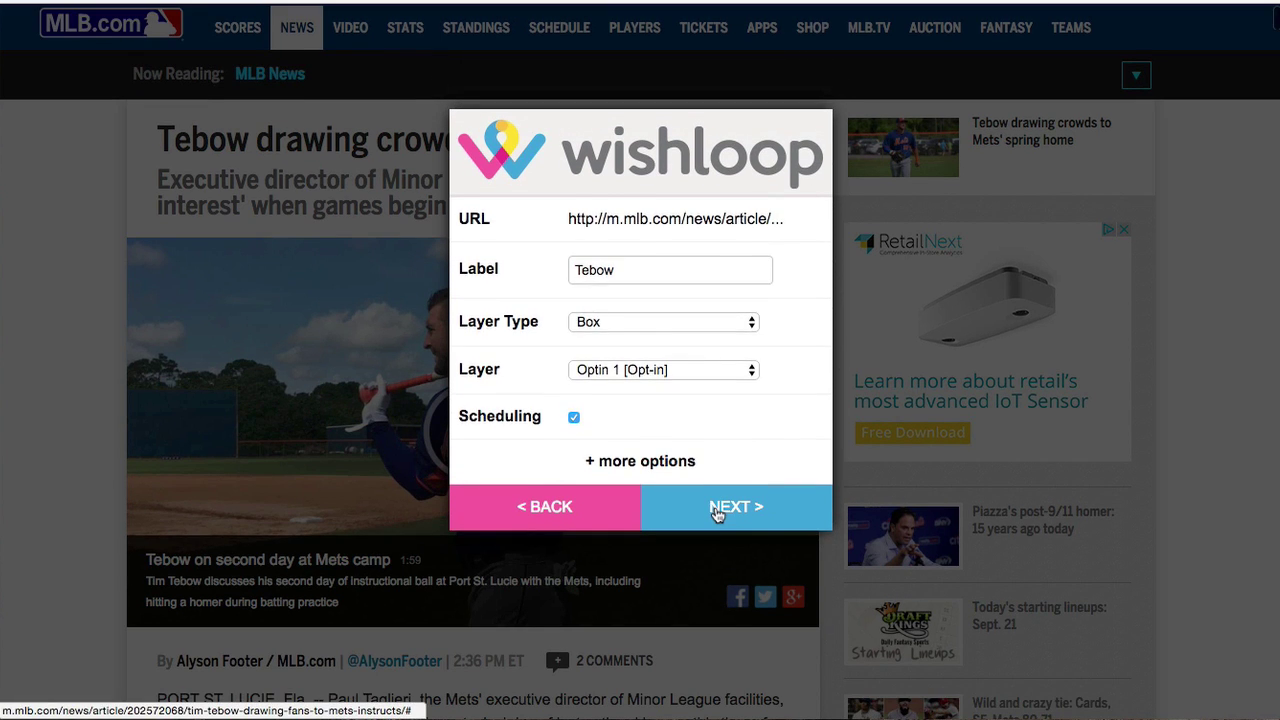
click(736, 507)
click(642, 221)
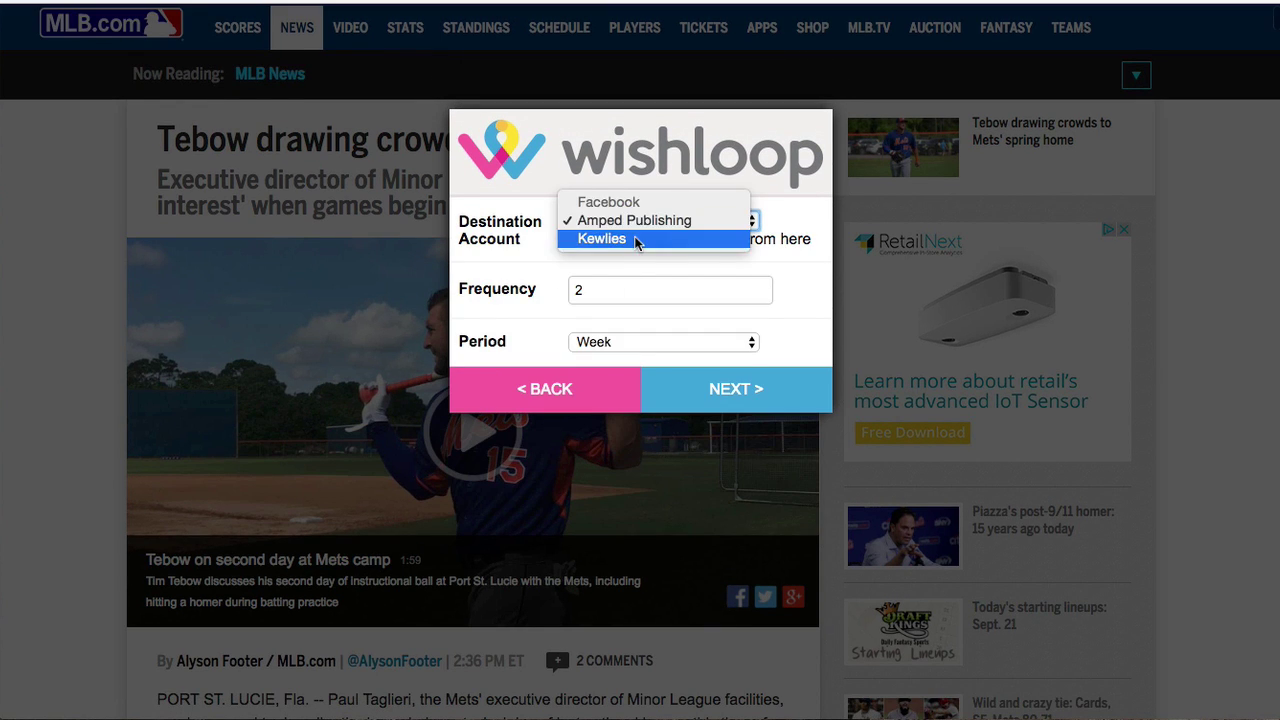
click(640, 240)
click(712, 394)
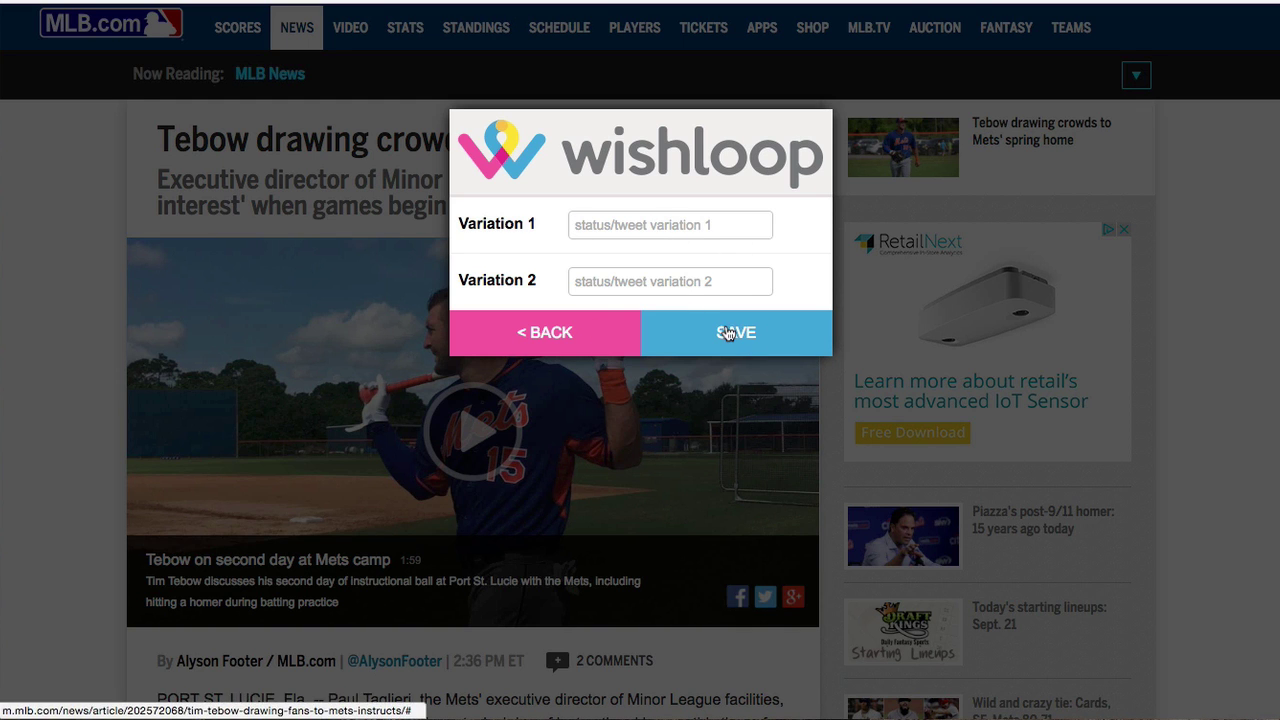
click(750, 341)
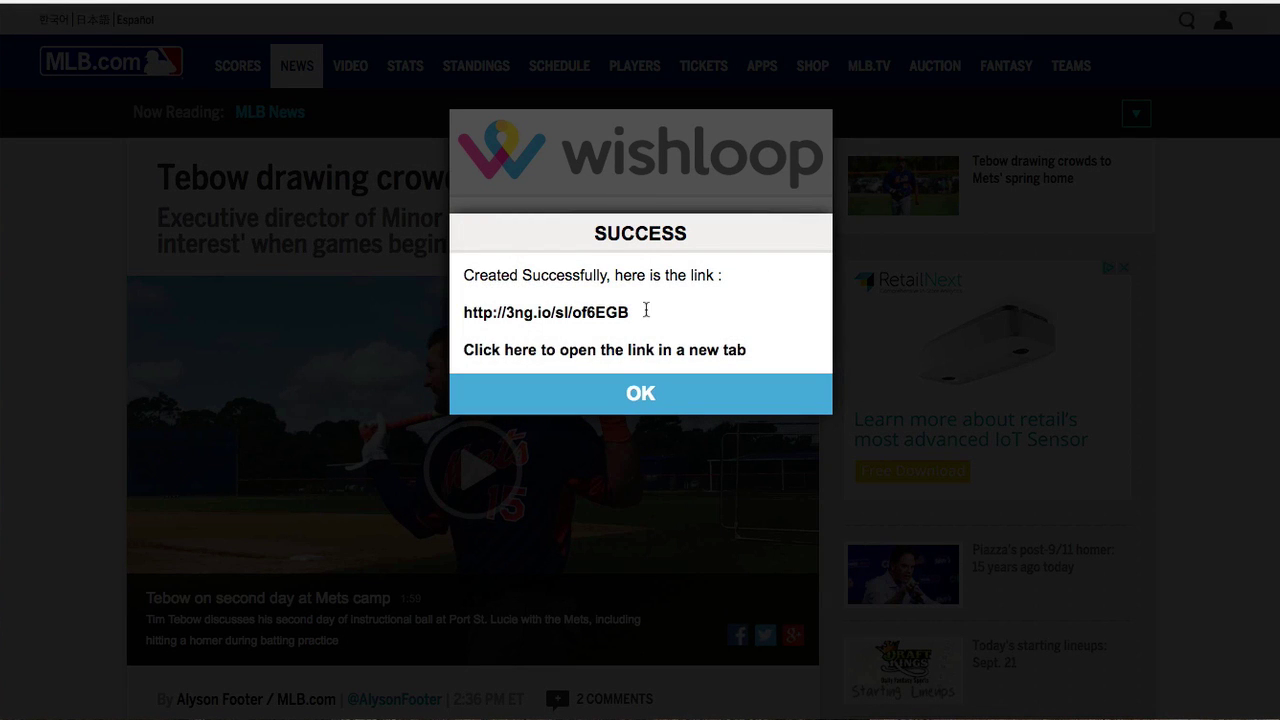
Step: Open the created Tebow link in a new tab and check the opt-in box over the MLB.com article
click(610, 358)
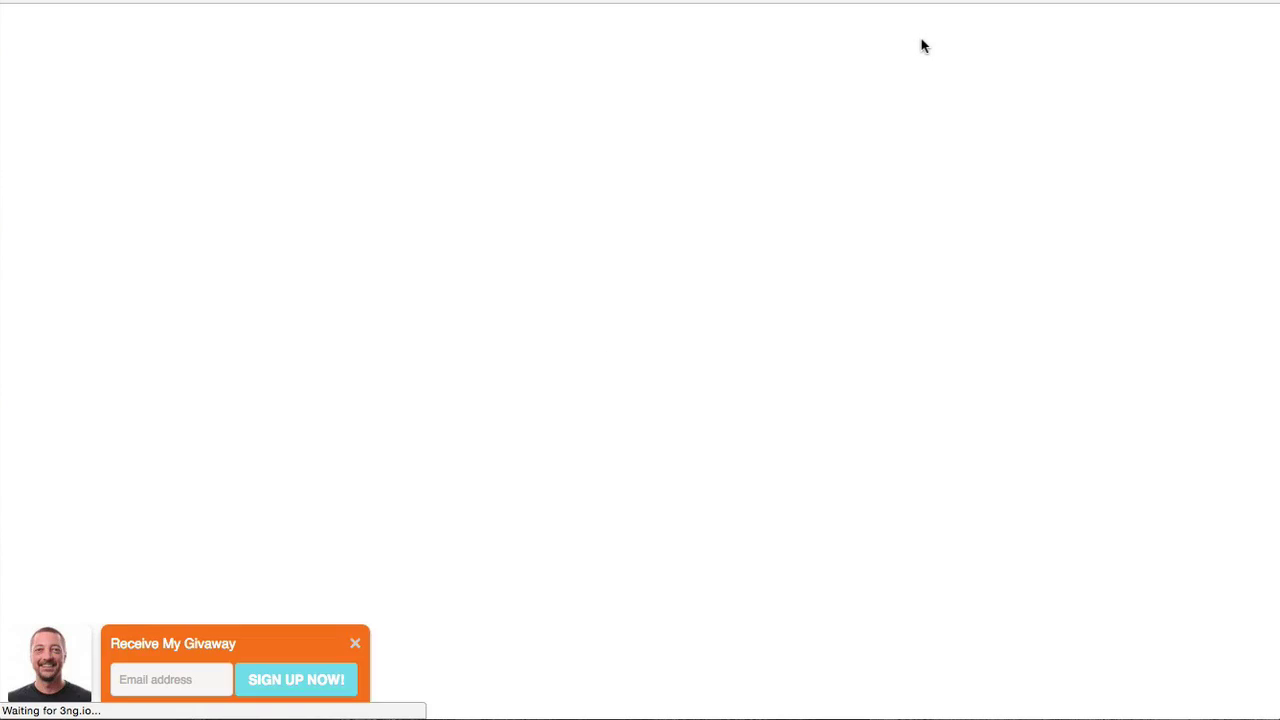
scroll(674, 320, down, 5)
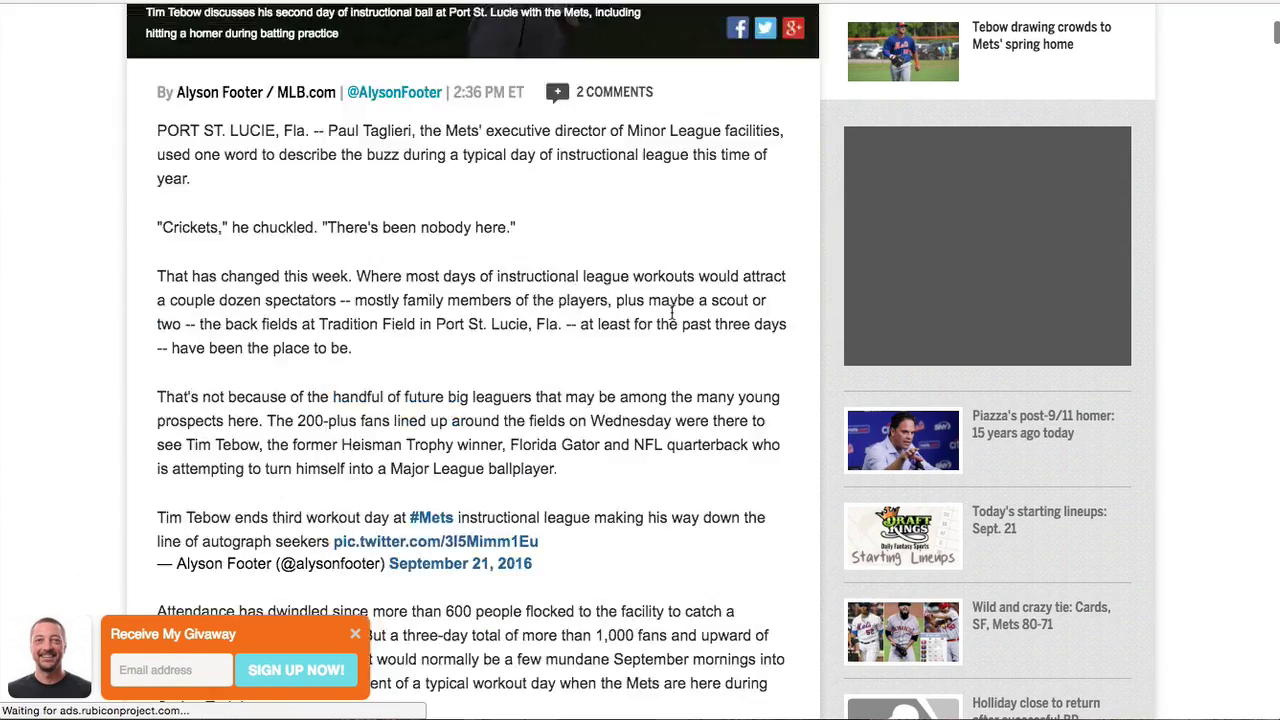
scroll(674, 320, up, 5)
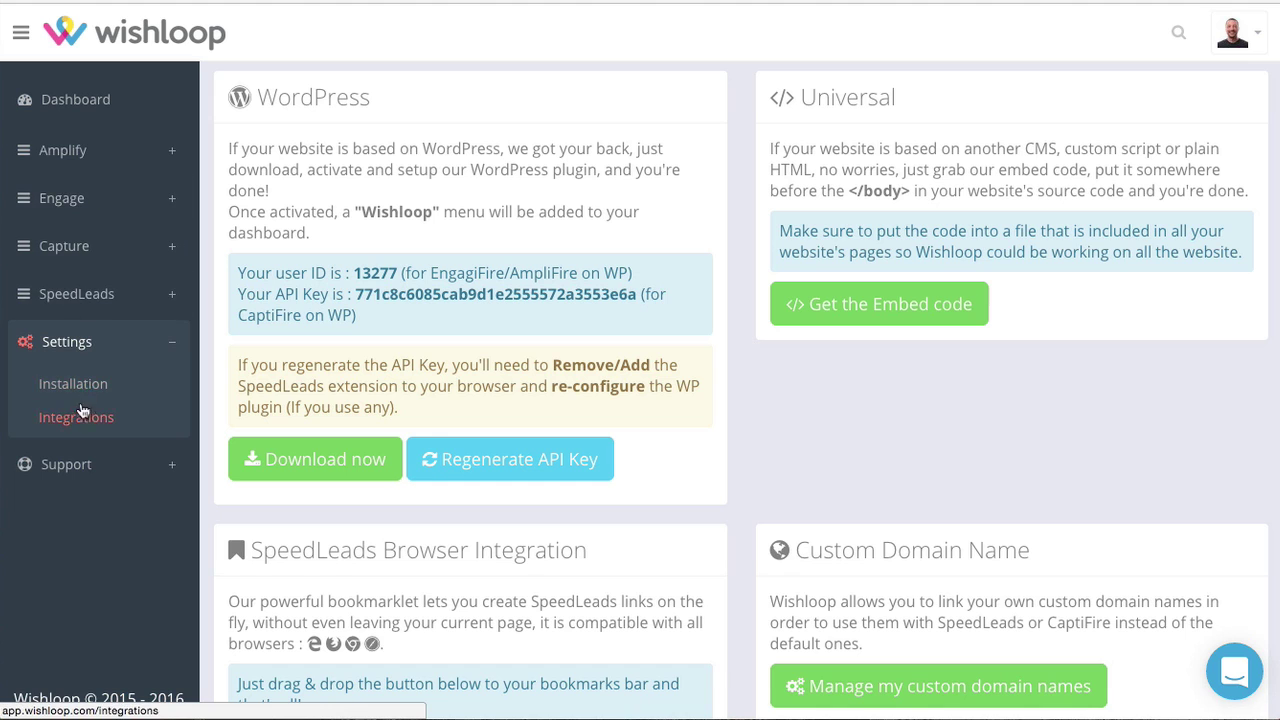
Step: Open the Tebow campaign for editing from the SpeedLeads campaign list and review its settings, scheduling and Facebook preview
click(80, 294)
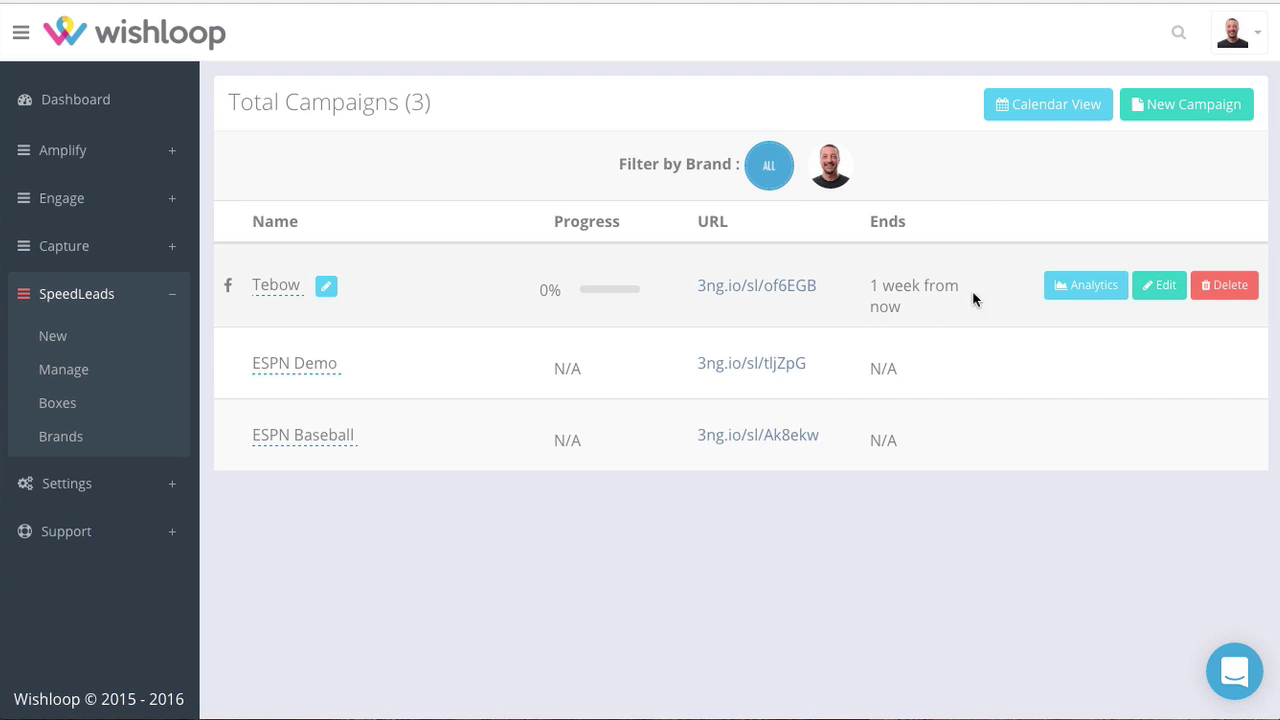
click(1155, 290)
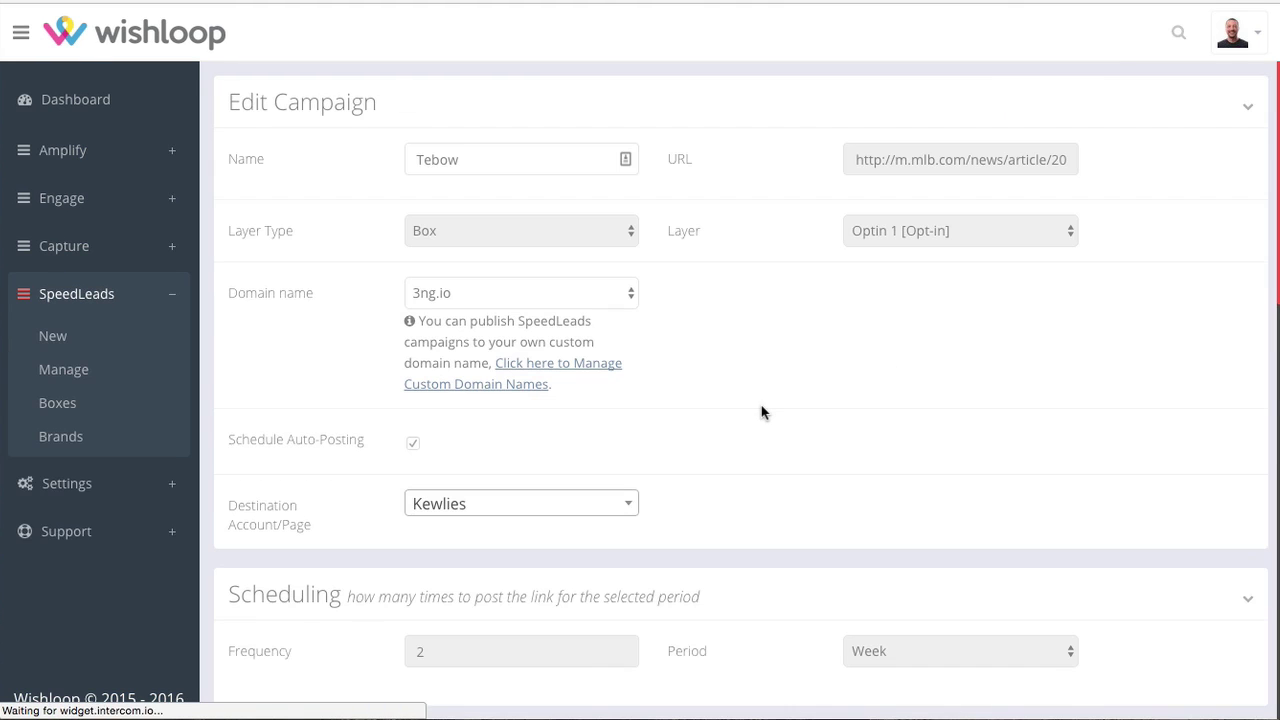
scroll(760, 412, down, 10)
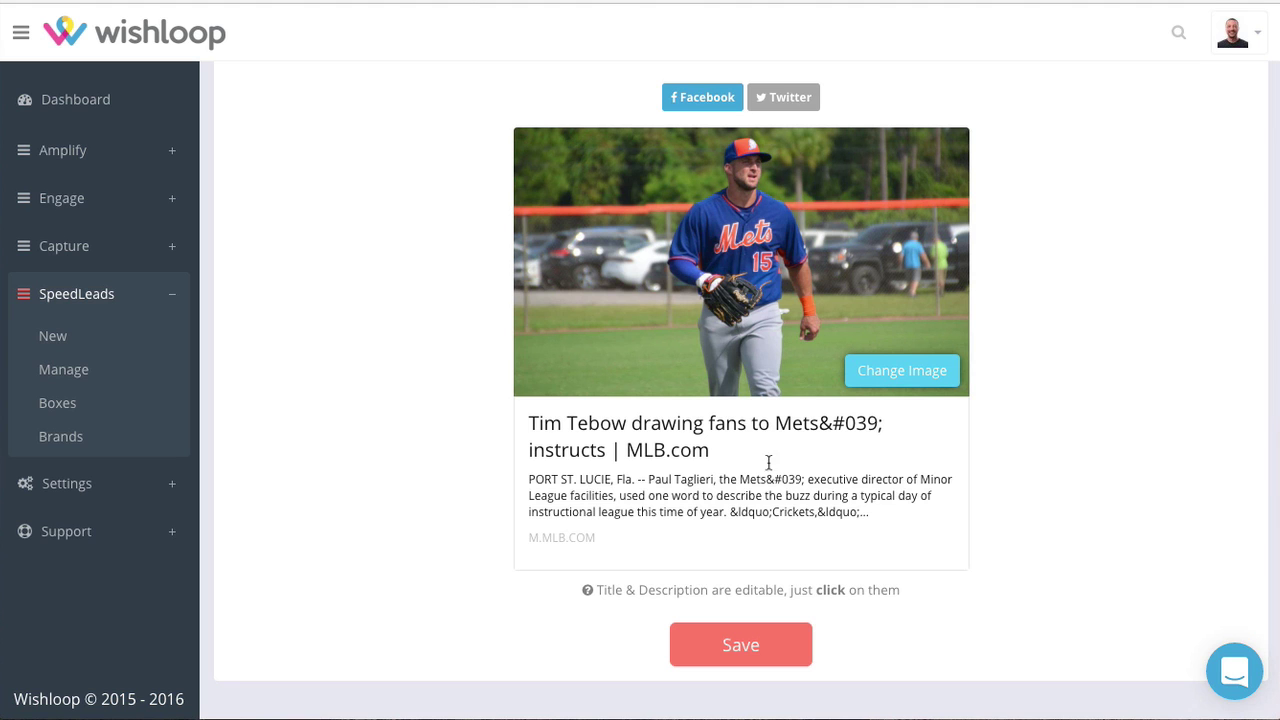
scroll(651, 351, up, 10)
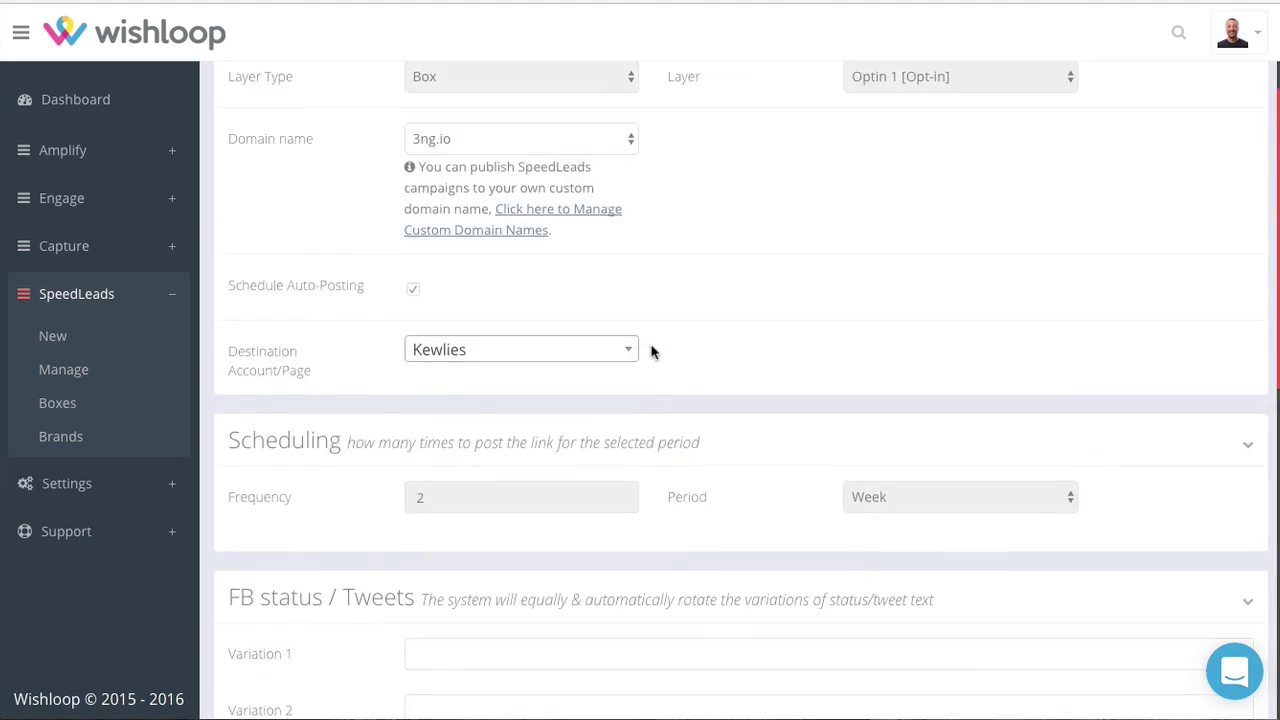
scroll(651, 351, down, 1)
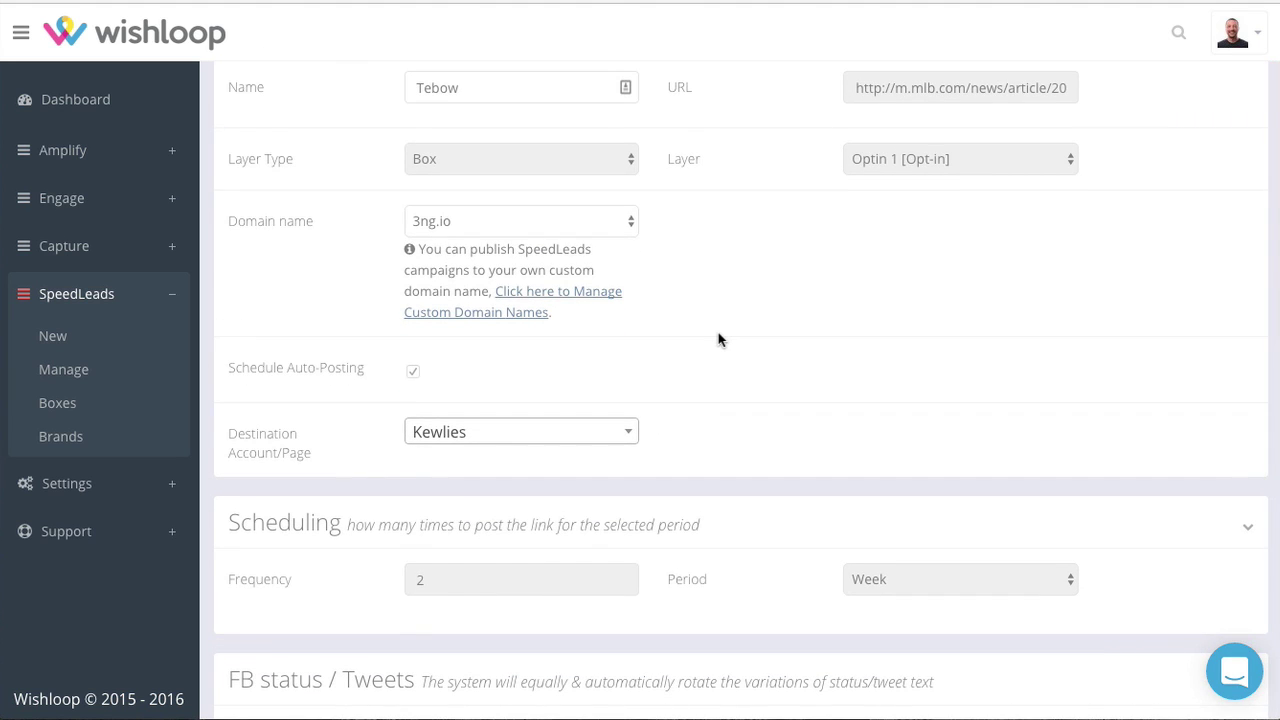
scroll(718, 340, up, 1)
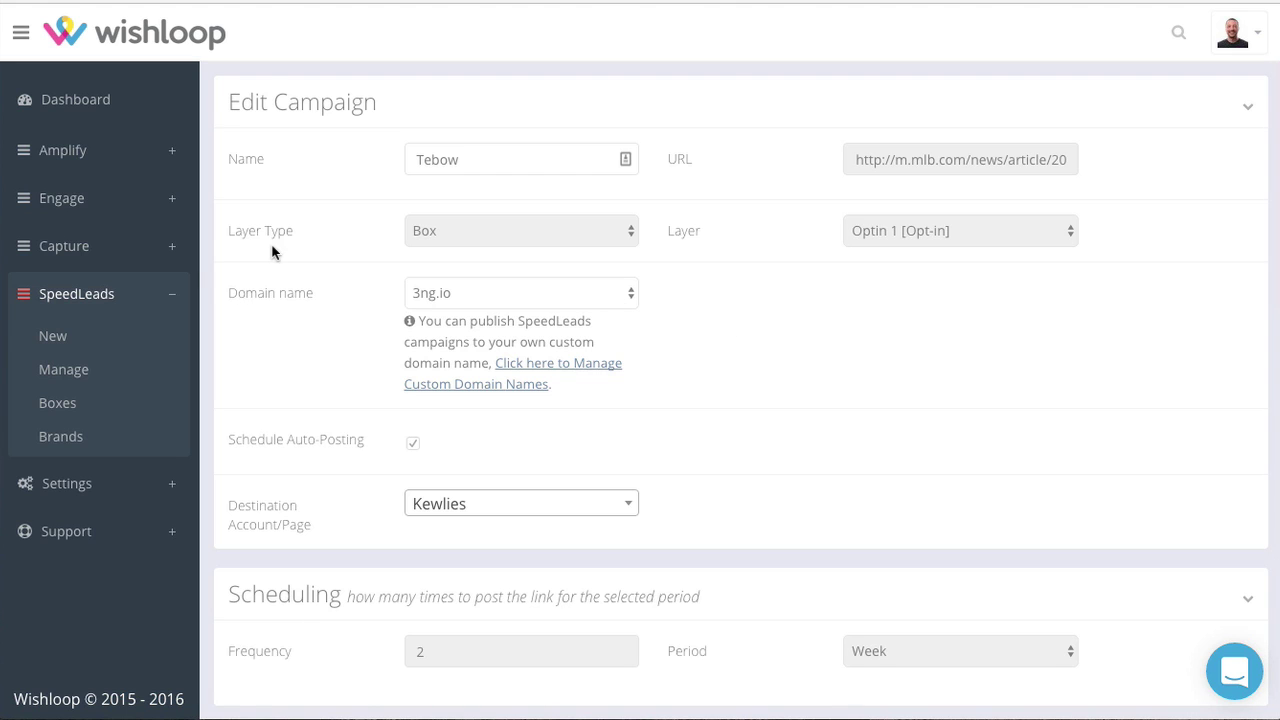
Step: Return to the campaign list, view the Tebow campaign's short link 3ng.io/sl/of6EGB, and close the article afterwards opened from it
click(63, 370)
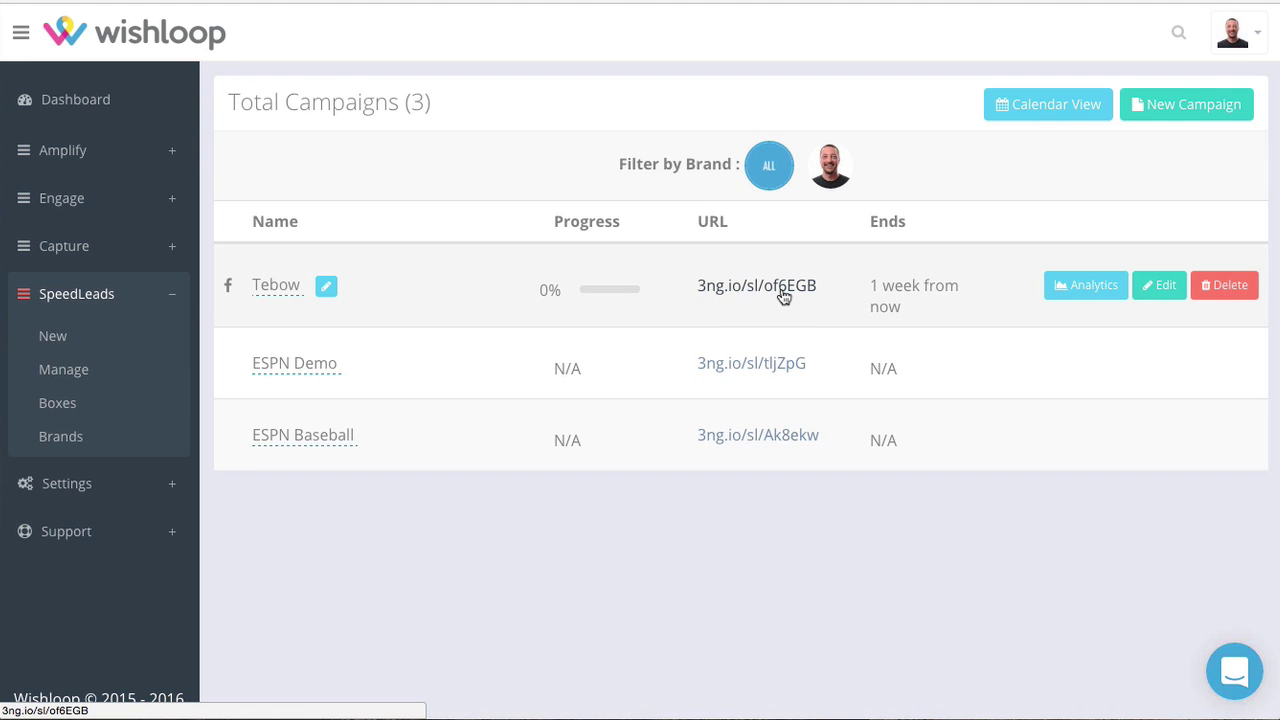
click(784, 293)
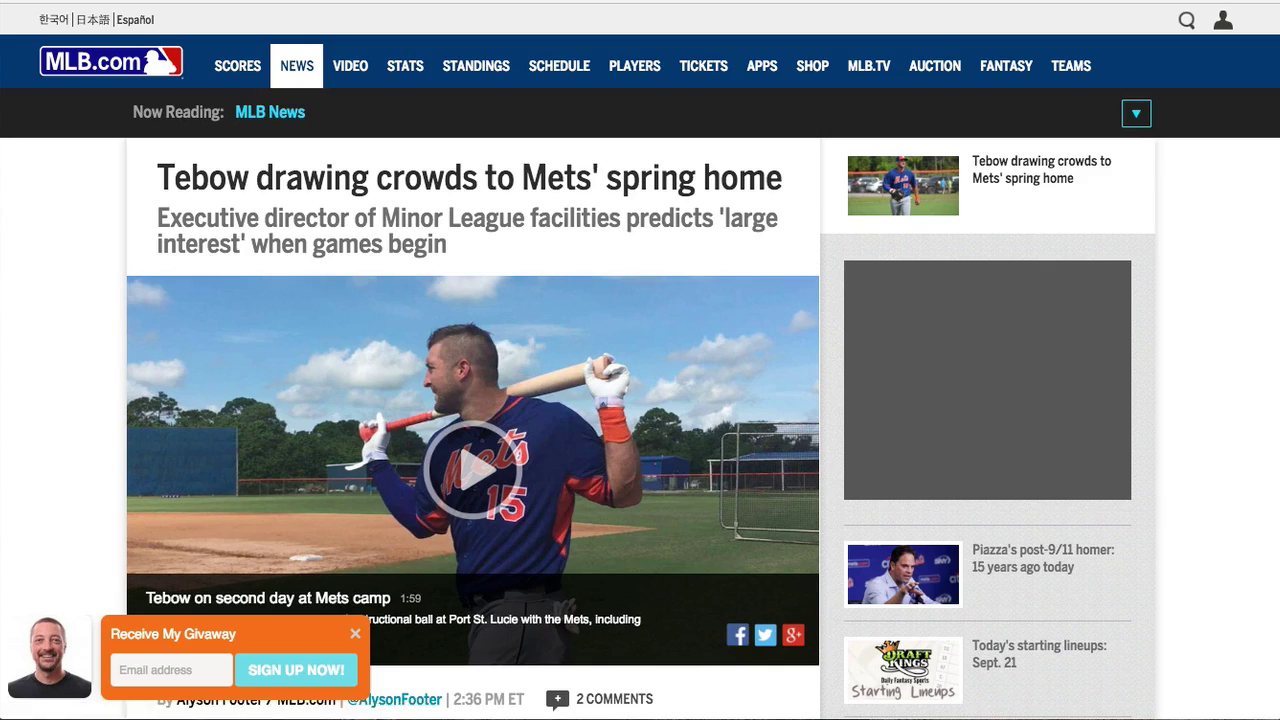
key(super+w)
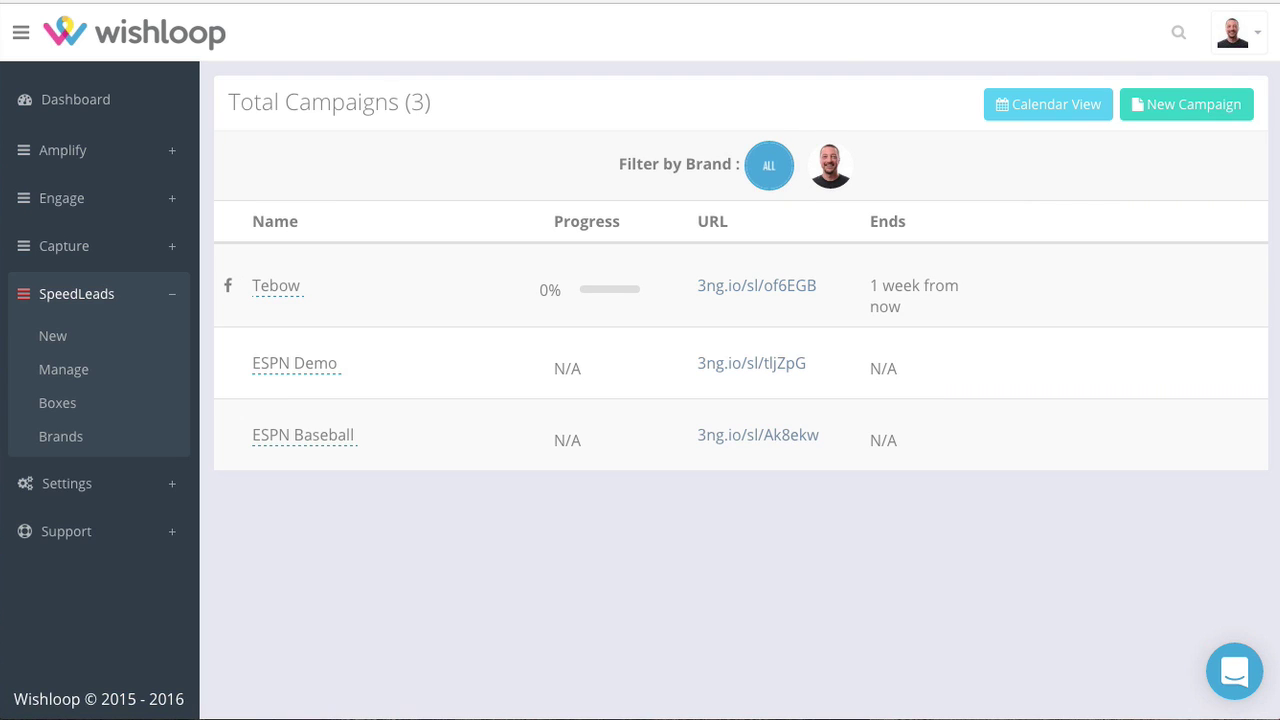
Step: Switch the SpeedLeads campaigns to the calendar view and examine the scheduled Tebow posts for September 2016 and the status legend
mouse_move(619, 292)
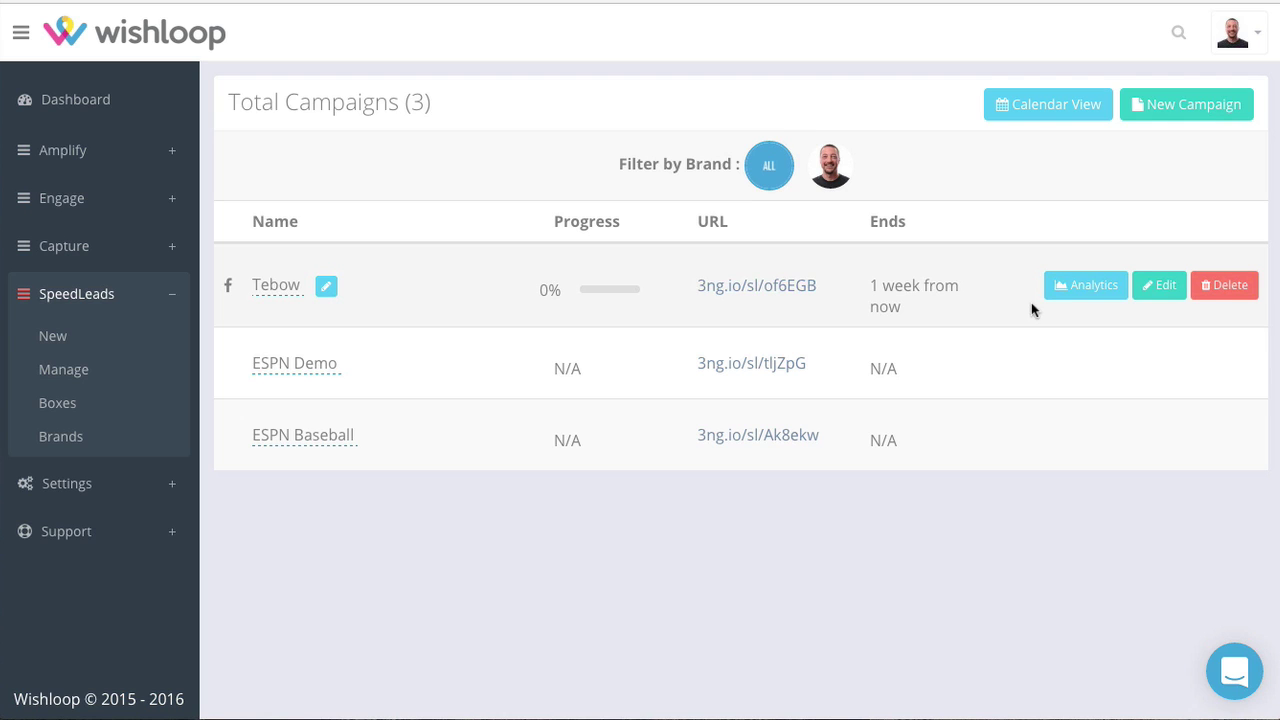
click(52, 336)
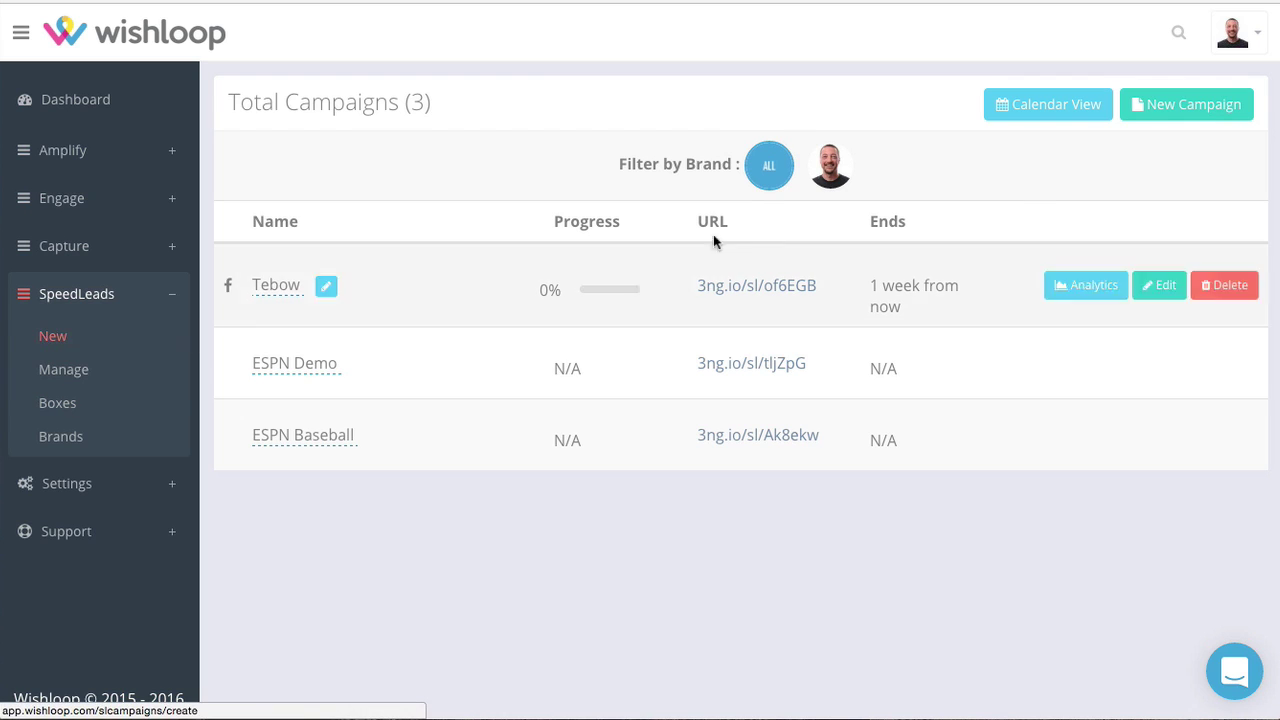
click(1040, 106)
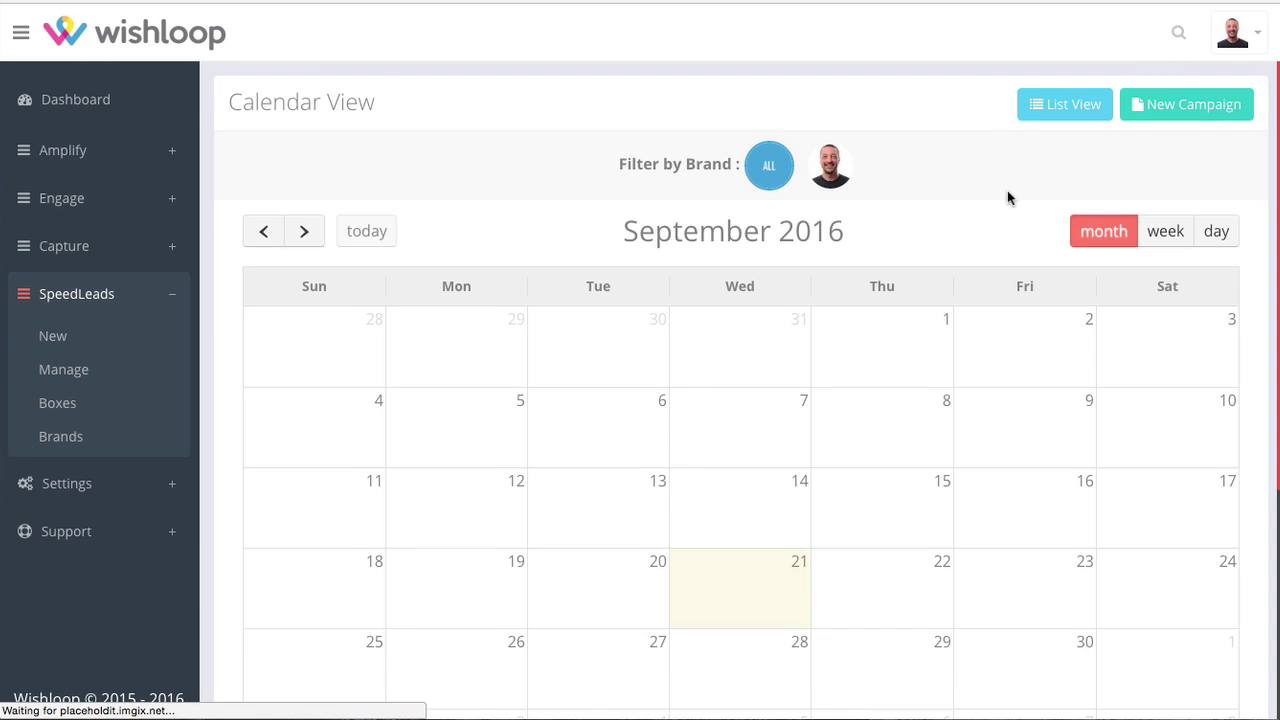
scroll(928, 250, down, 3)
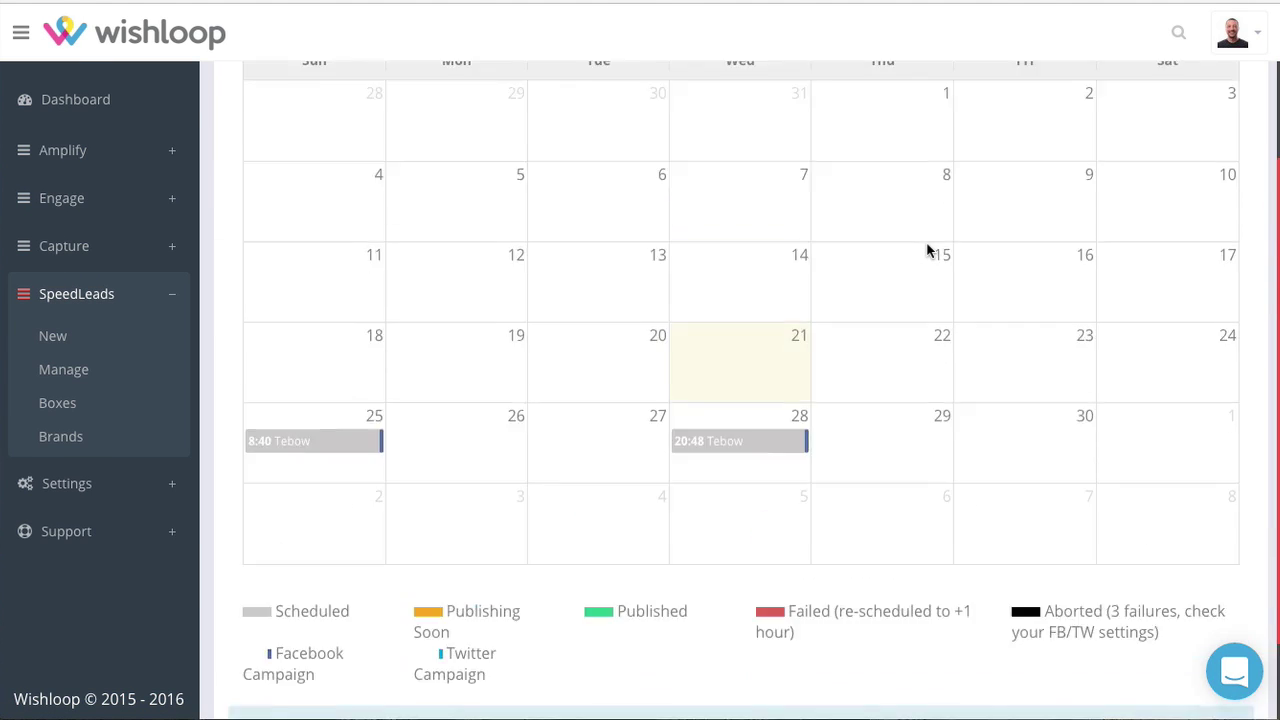
scroll(928, 250, up, 3)
scroll(979, 251, down, 4)
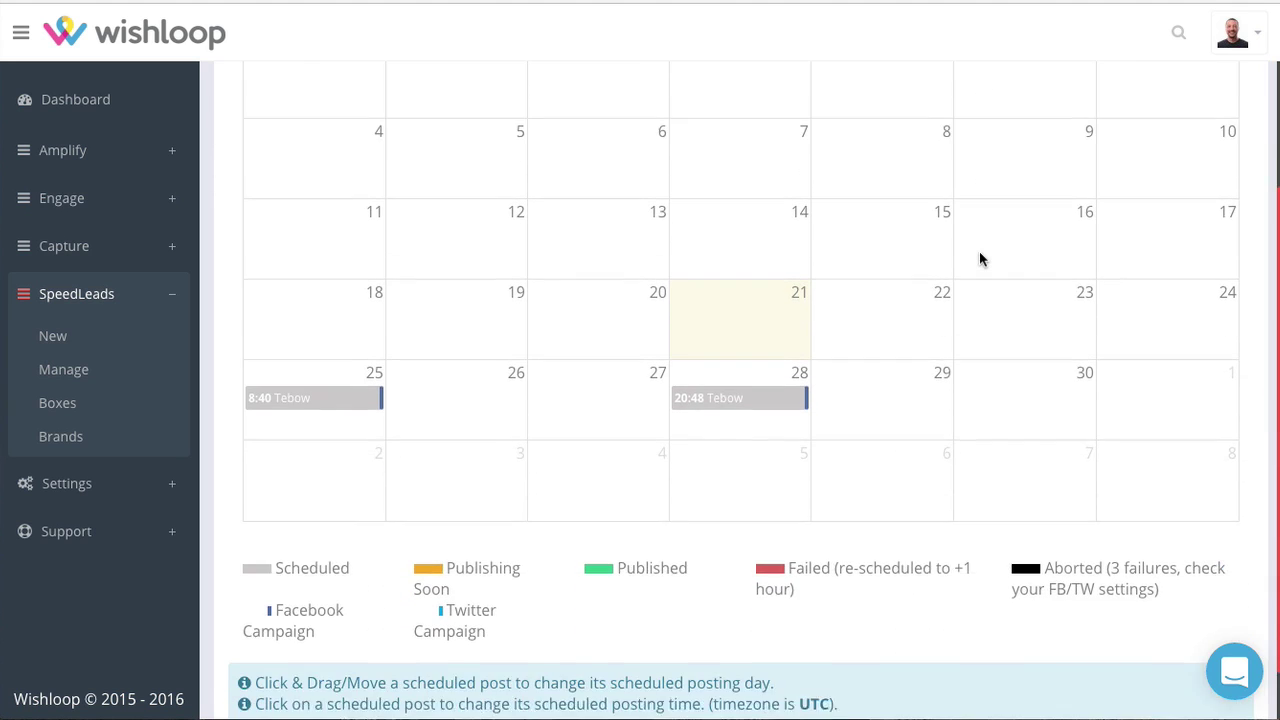
scroll(979, 259, down, 1)
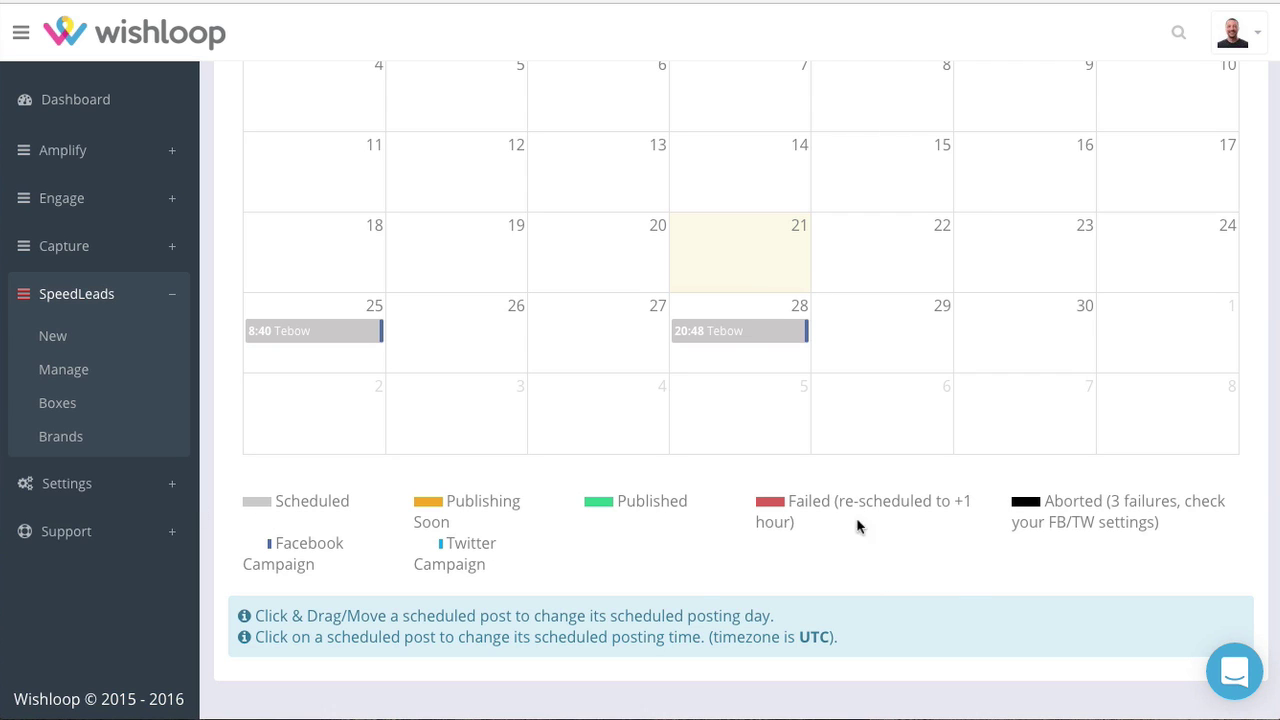
drag(1110, 500, 1174, 500)
click(1210, 504)
scroll(855, 510, up, 2)
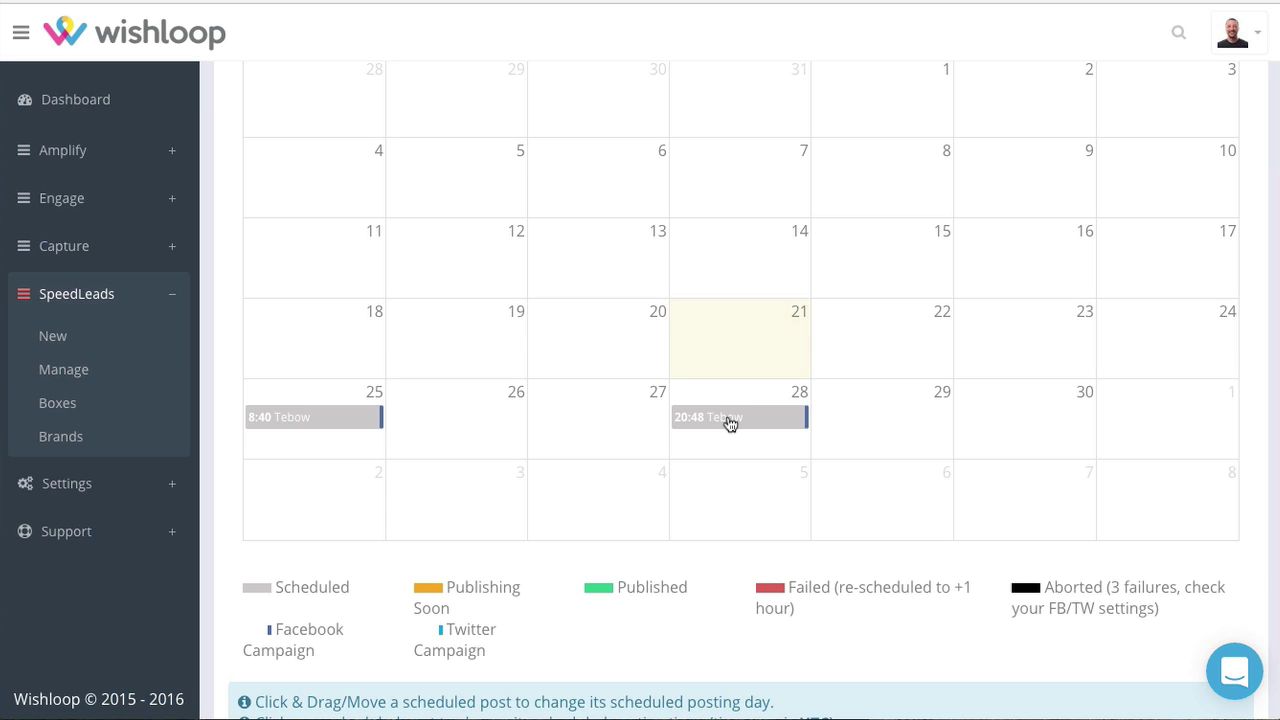
Step: Reschedule the 20:48 Tebow post to Thursday, September 29 and the 8:40 Tebow post to Monday, September 26
drag(730, 424, 846, 421)
drag(309, 423, 457, 416)
scroll(752, 440, up, 1)
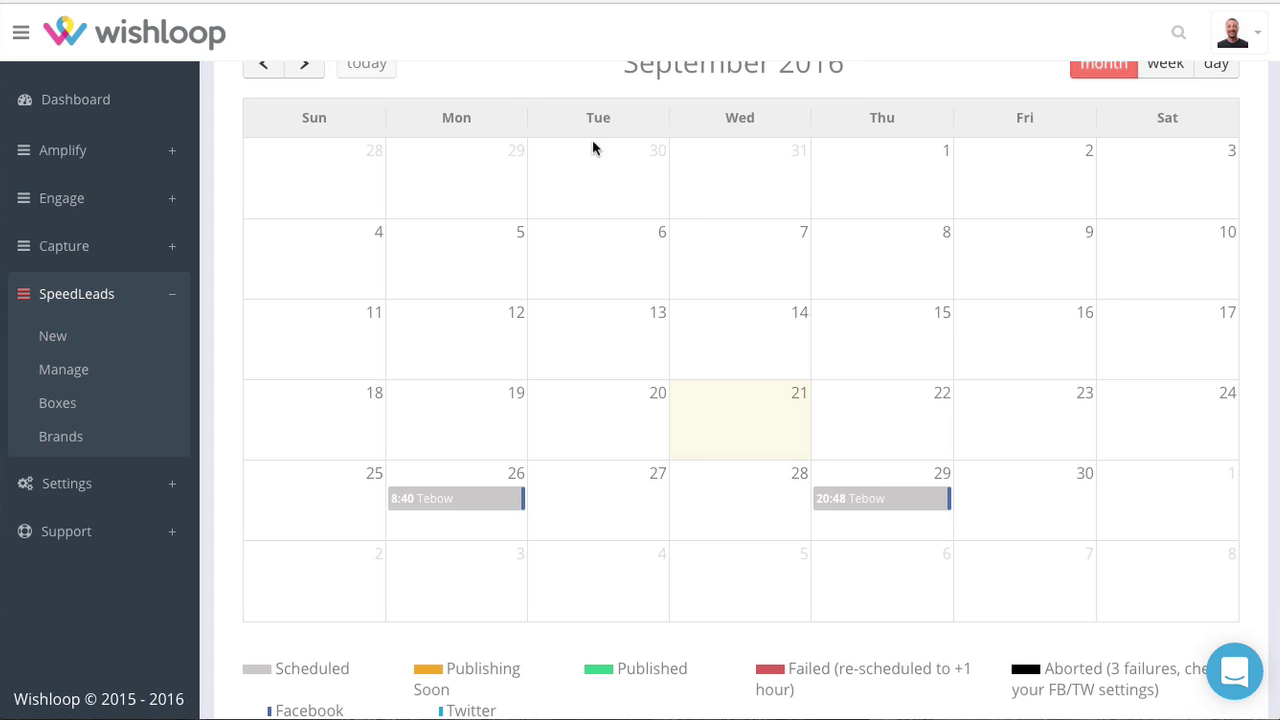
Step: Return to the campaign list, go to the SpeedLeads boxes, and view the brand timeline for the ESPN Form box
click(65, 370)
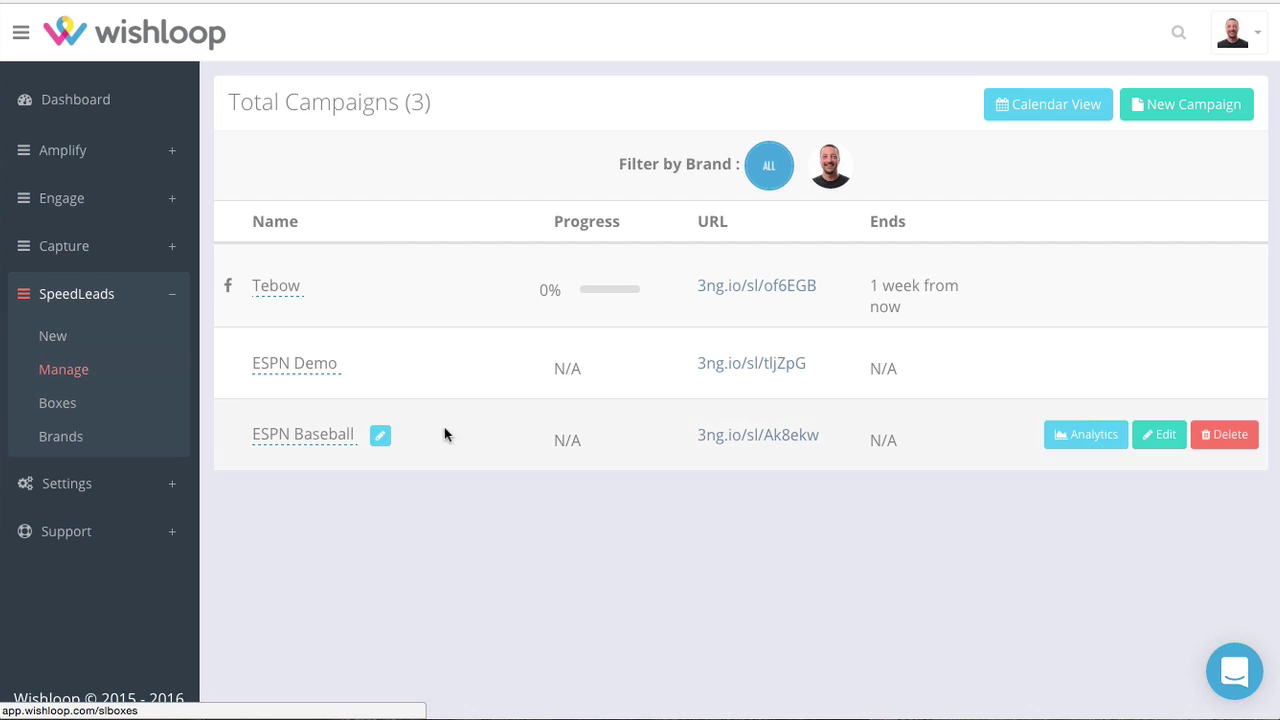
click(75, 408)
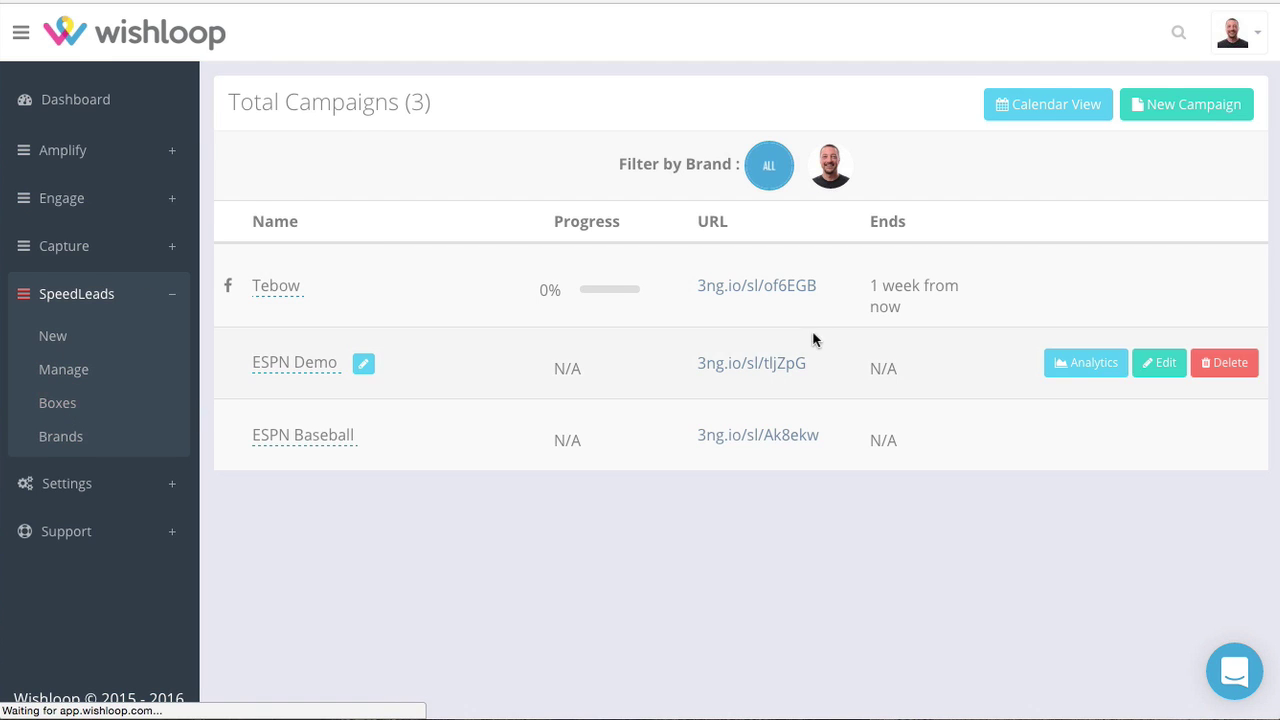
mouse_move(949, 266)
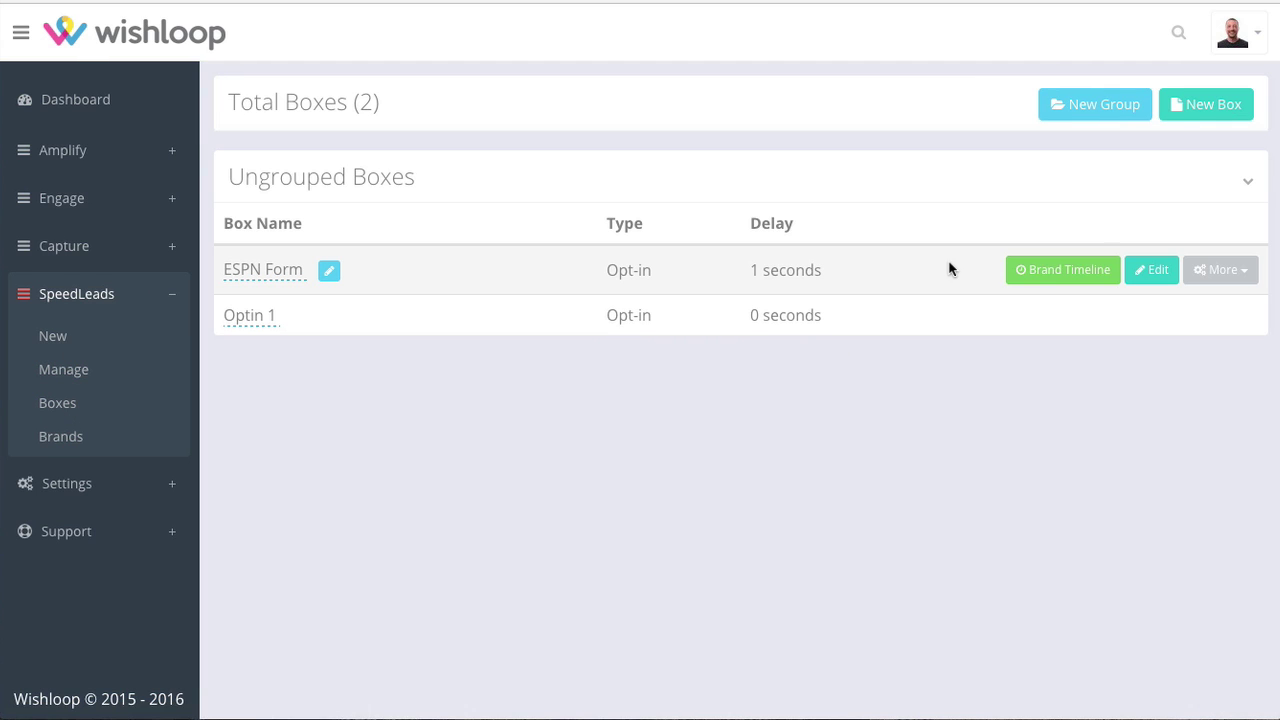
click(1049, 274)
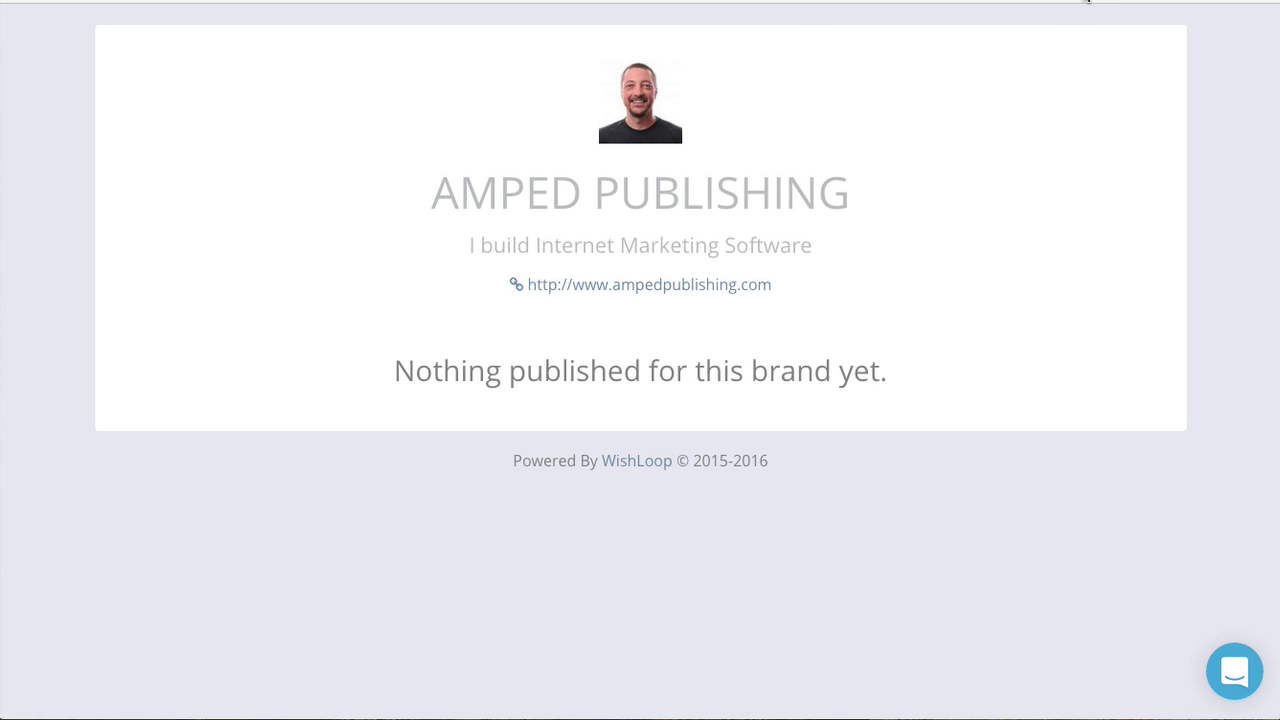
Step: Bring up the Wishloop bookmarklet form over the brand timeline page, check its campaign options, and cancel it
click(1086, 1)
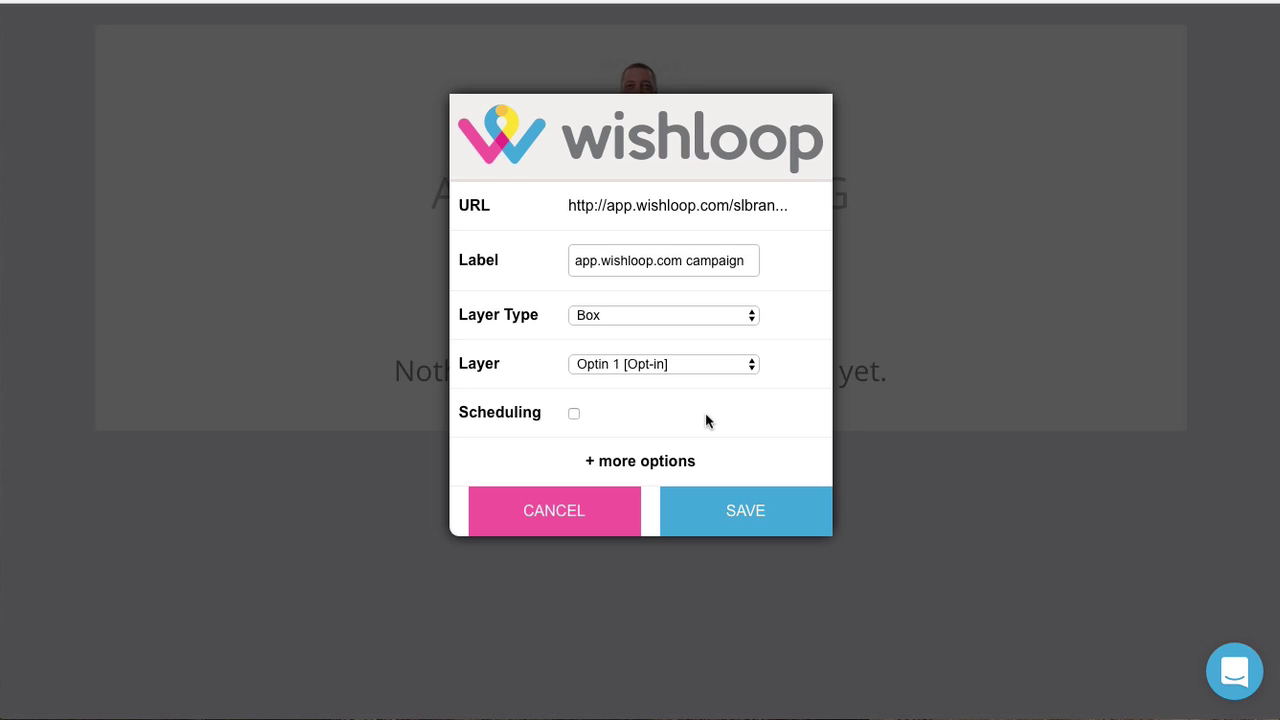
click(556, 517)
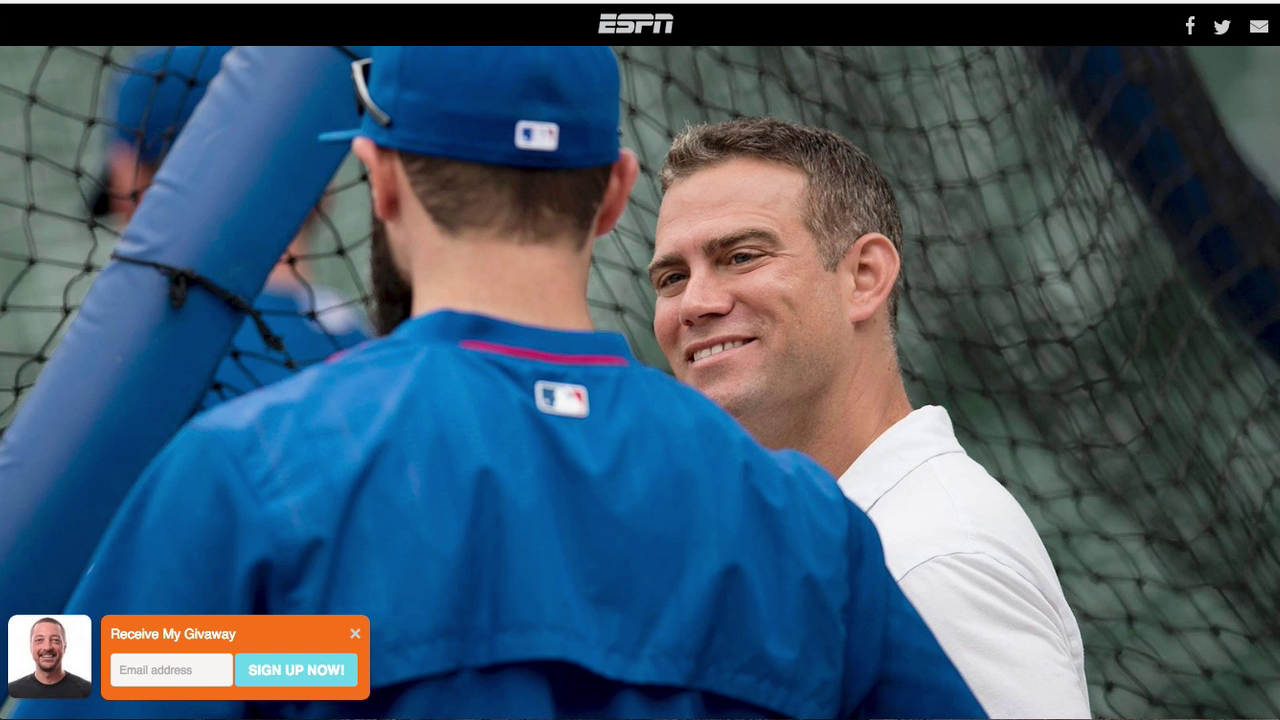